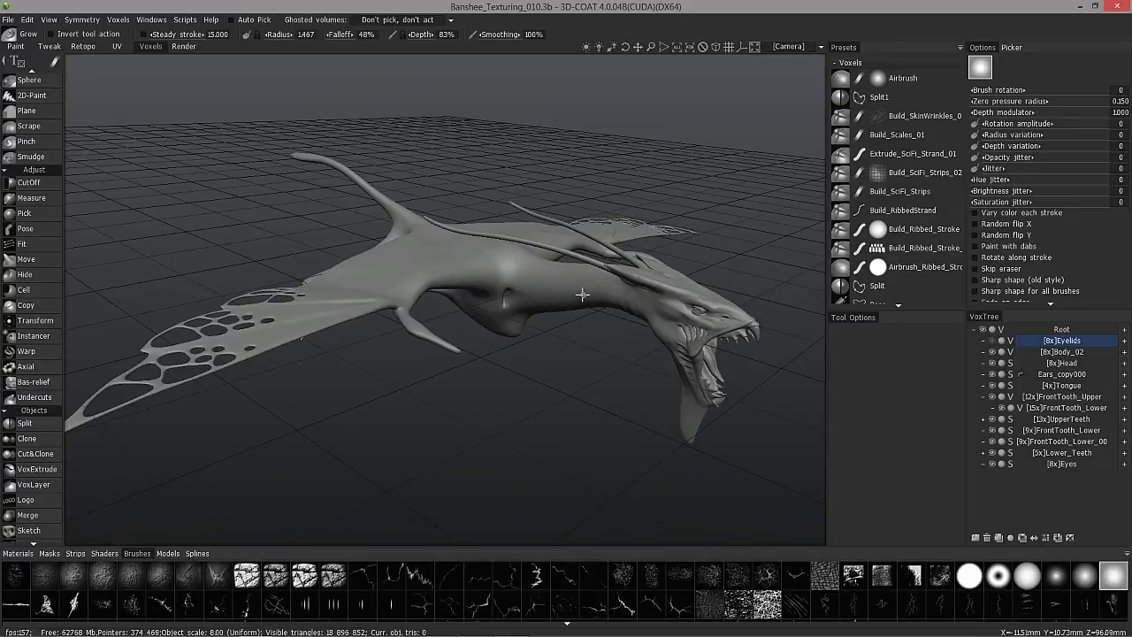
Examine the voxel-mode tools in the Objects, Surface and Commands groups
scroll(53, 393, down, 5)
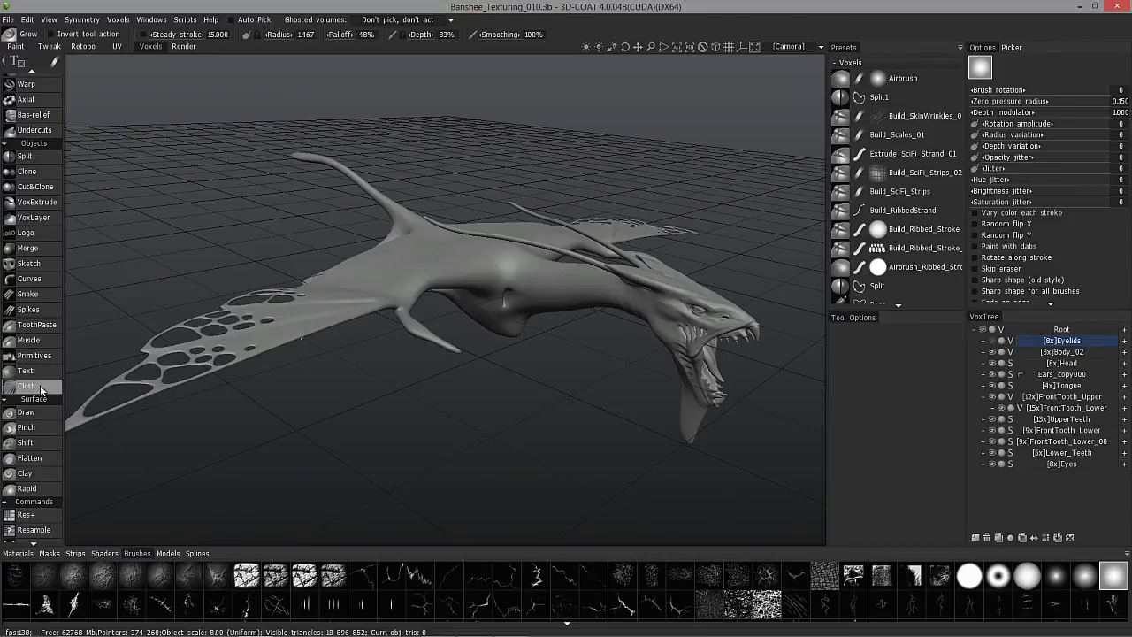
click(30, 309)
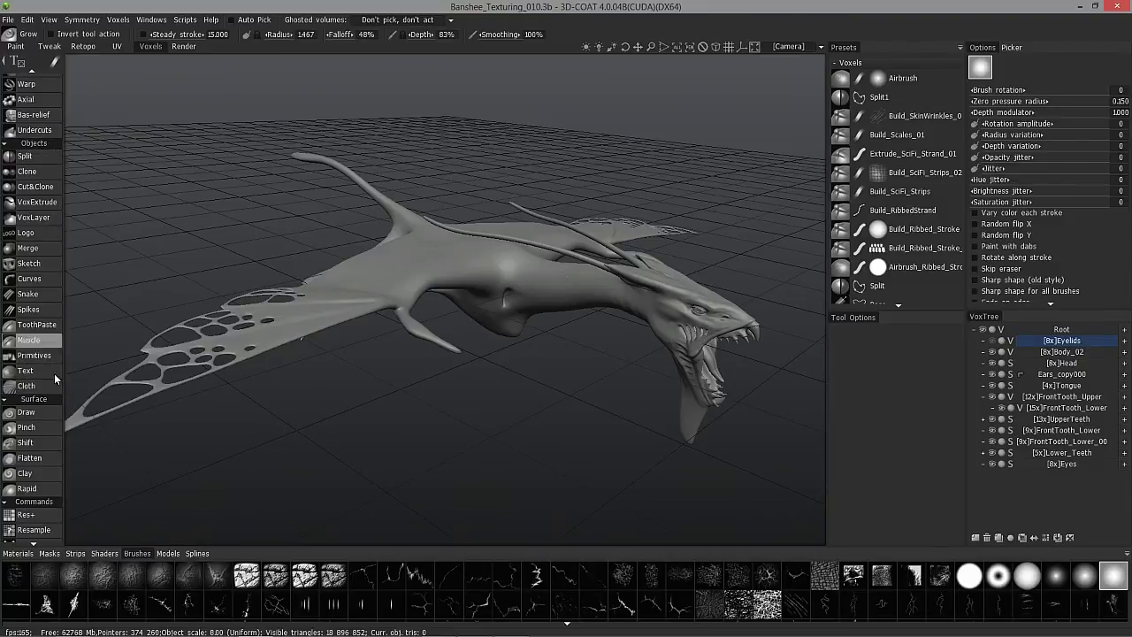
click(55, 381)
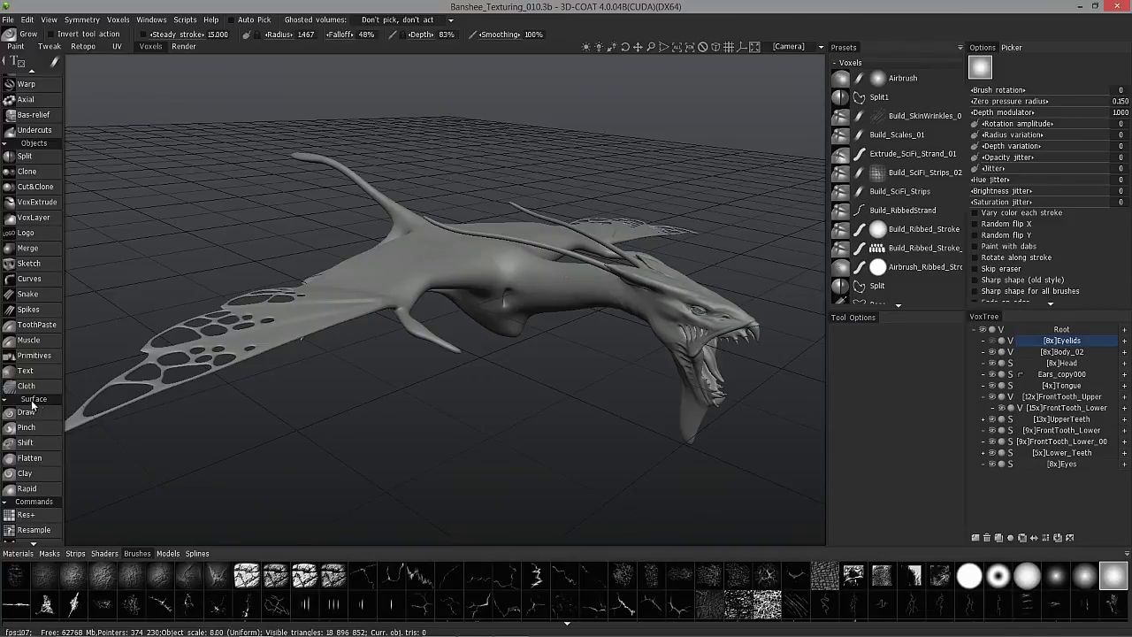
click(45, 458)
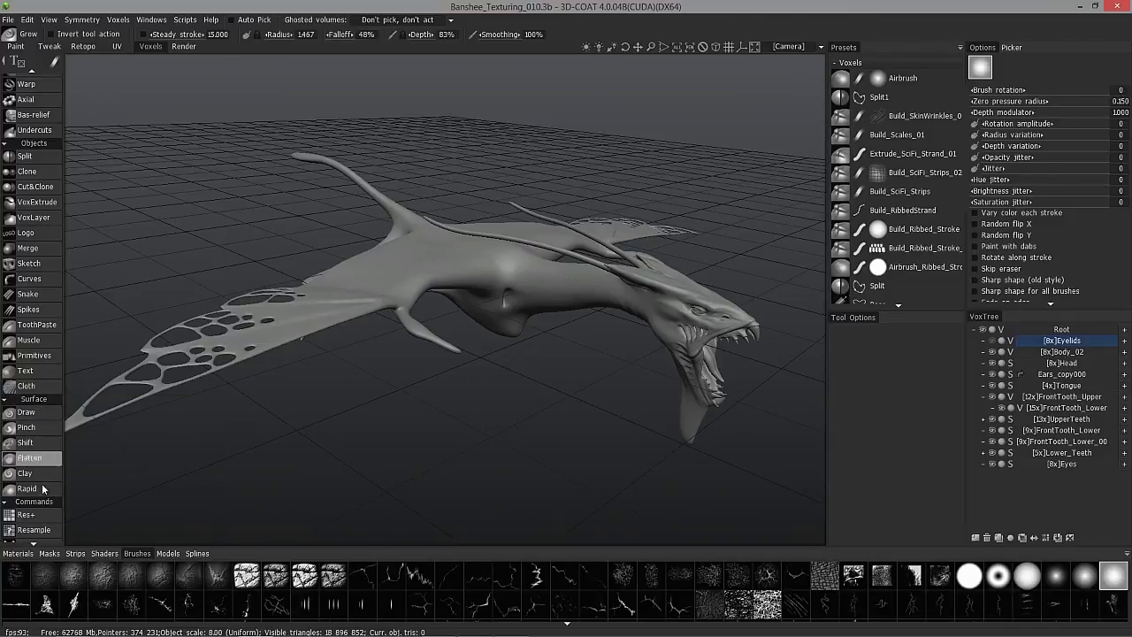
click(44, 442)
click(49, 476)
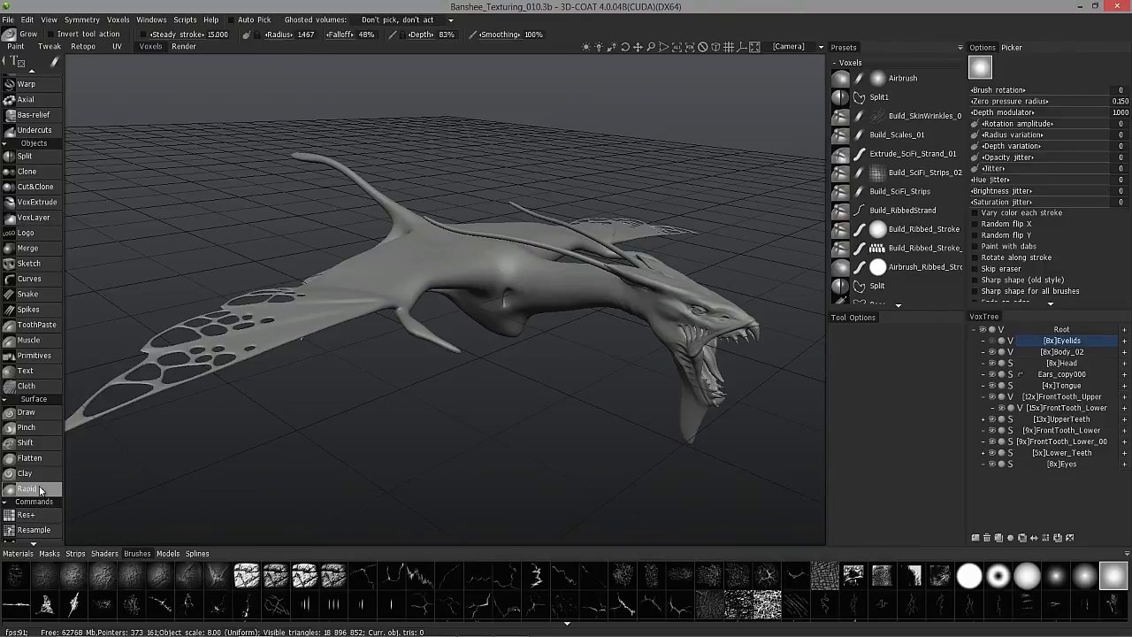
scroll(43, 502, down, 1)
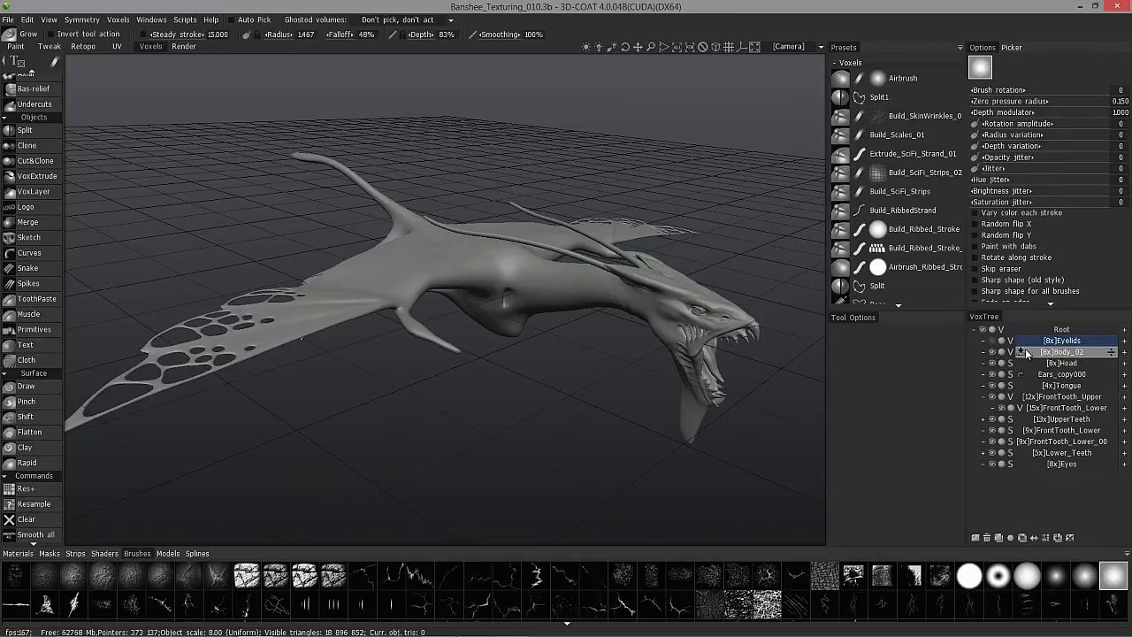
Try resampling the Body_02 volume with a density modulation factor of 1.319, check the resampling quality options, and cancel
click(1059, 353)
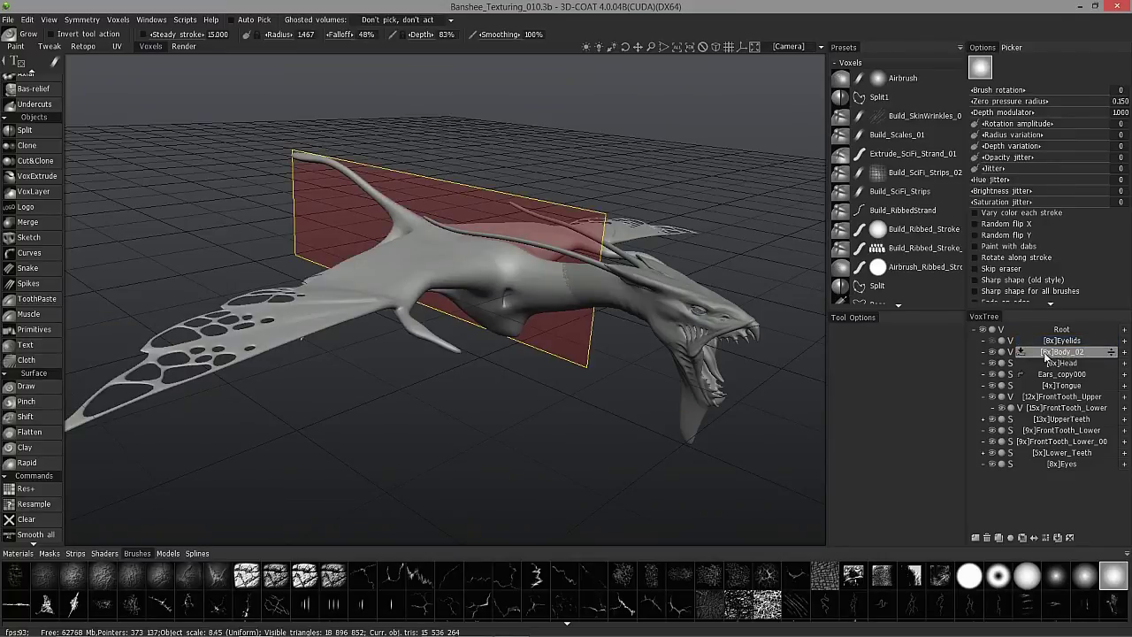
click(34, 504)
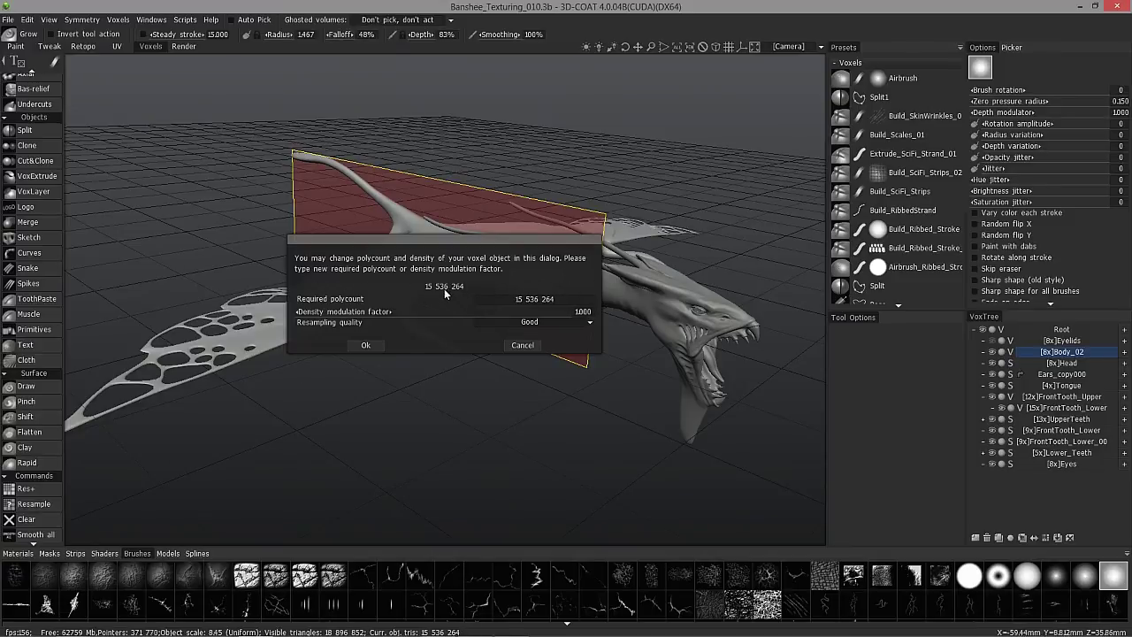
drag(454, 311, 463, 308)
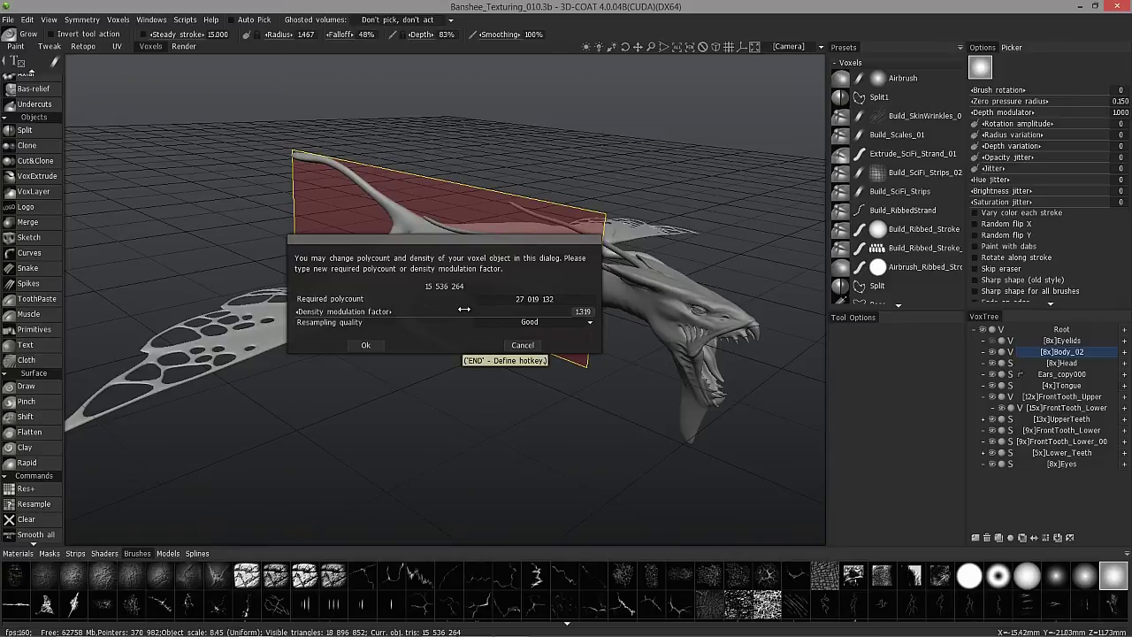
click(511, 323)
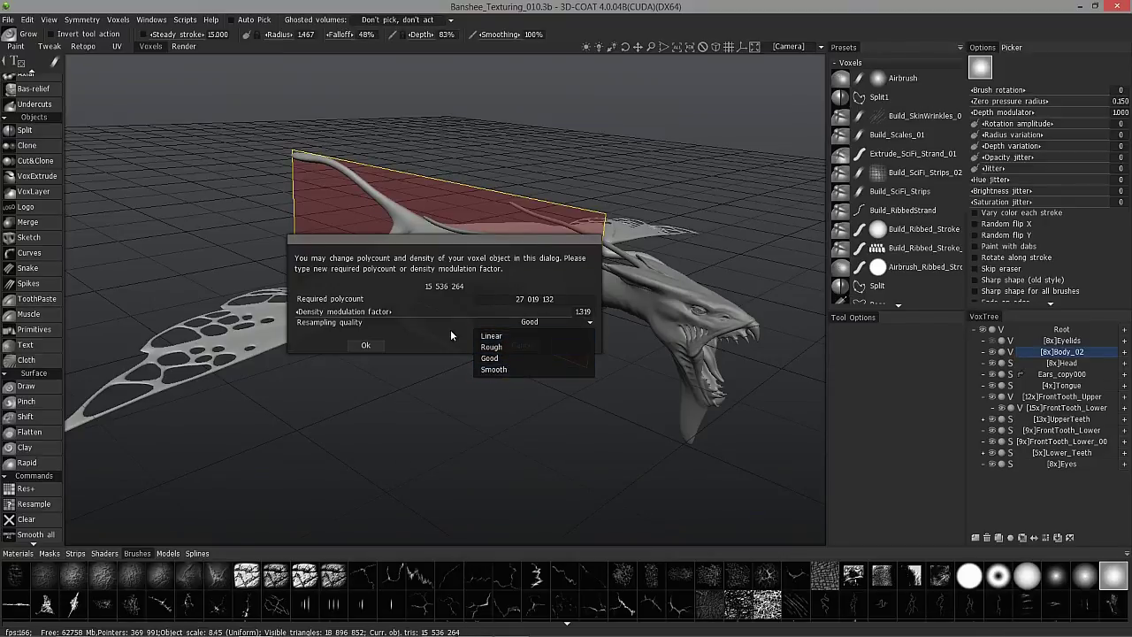
click(466, 334)
click(516, 345)
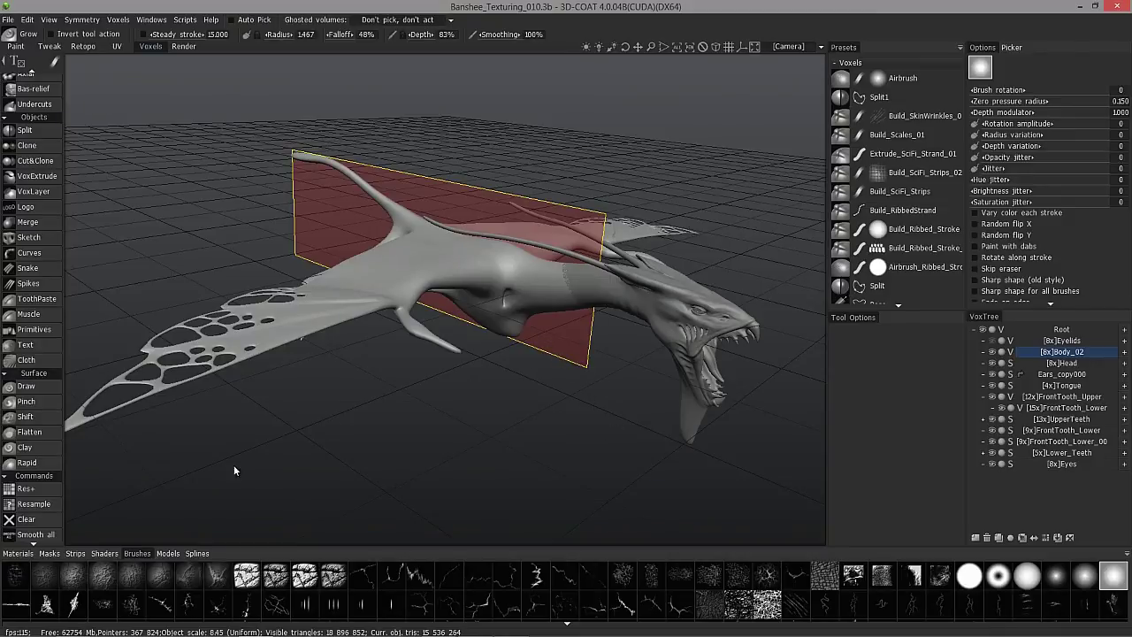
Make the Head volume active and check its surface-mode tools and the SHIFT action options
click(35, 534)
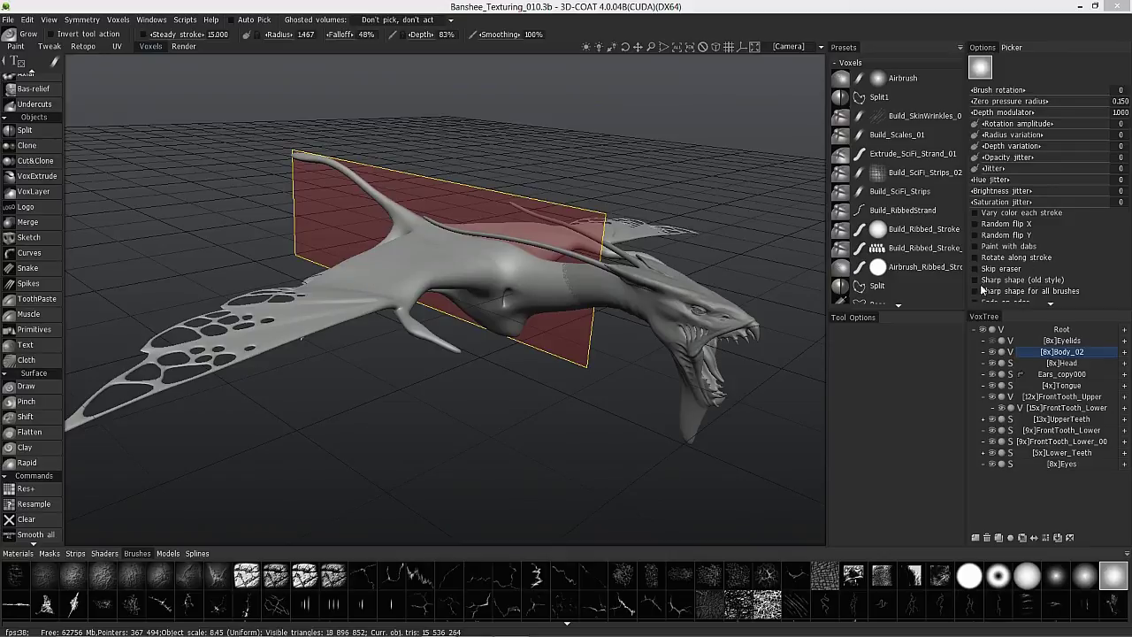
click(1066, 363)
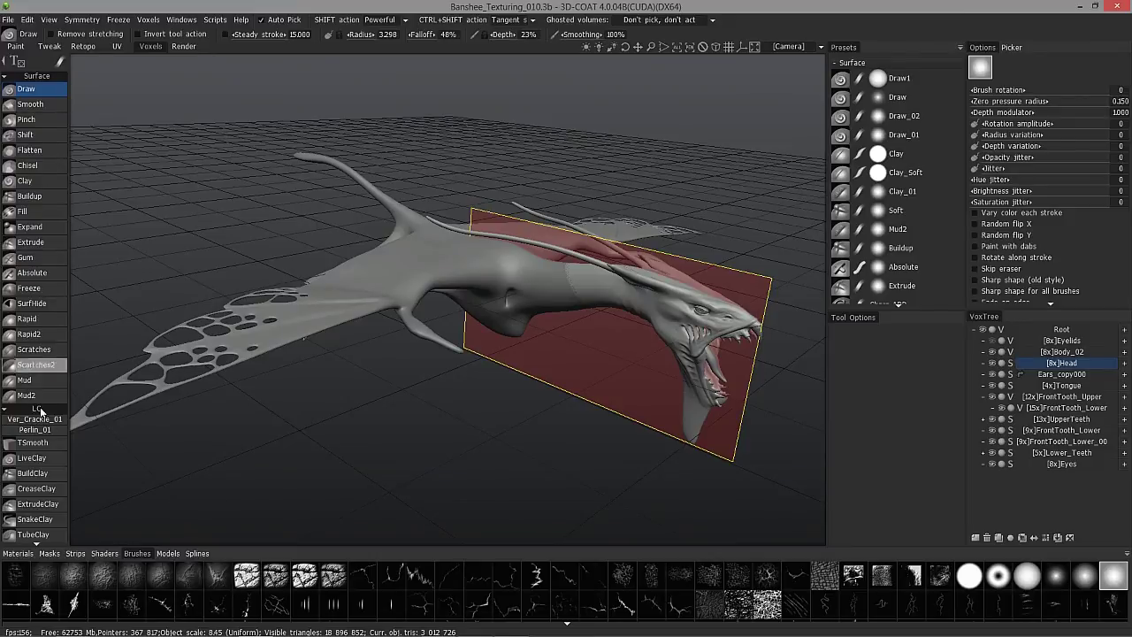
scroll(54, 488, down, 5)
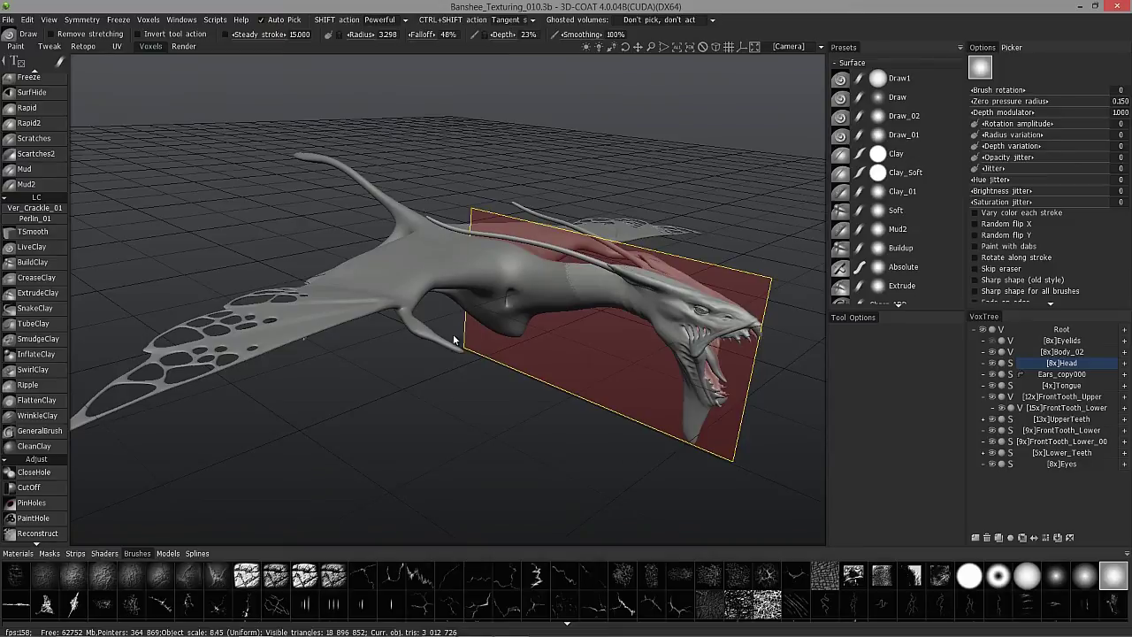
click(406, 21)
click(406, 24)
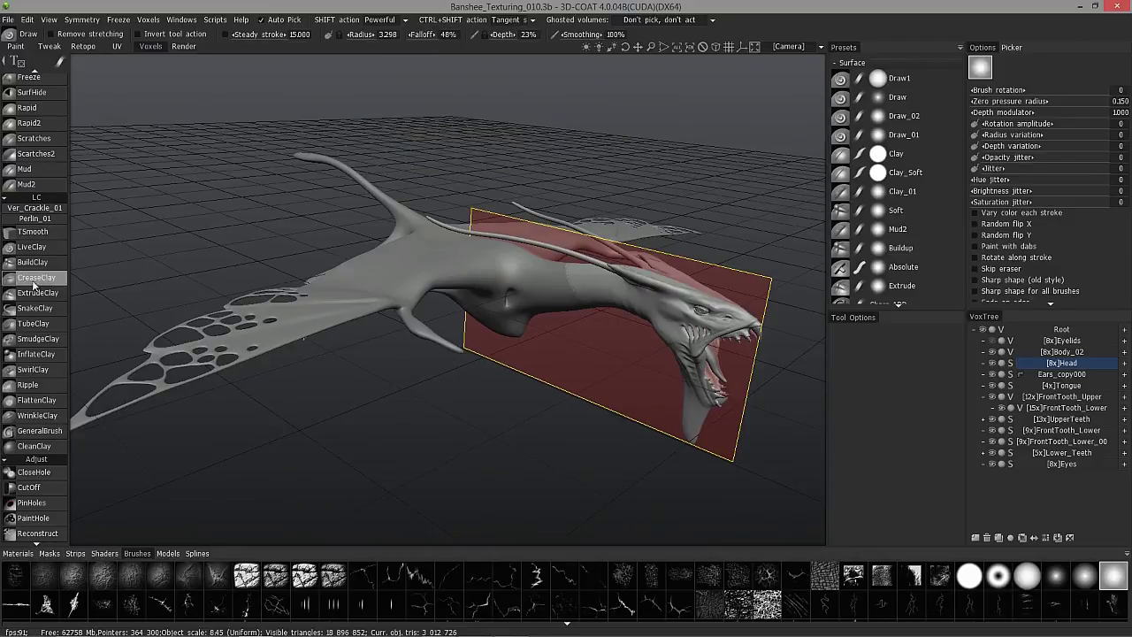
Activate the LiveClay tool and set its brush radius to 9.453 and depth to 0%
click(32, 246)
right_drag(533, 306, 553, 288)
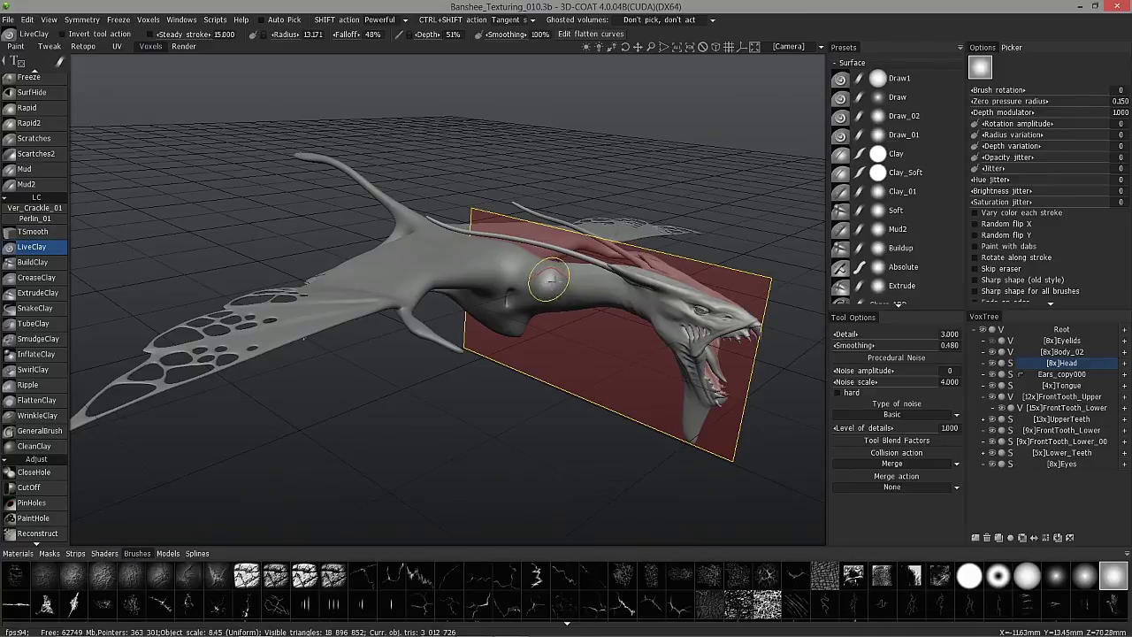
right_drag(550, 279, 552, 312)
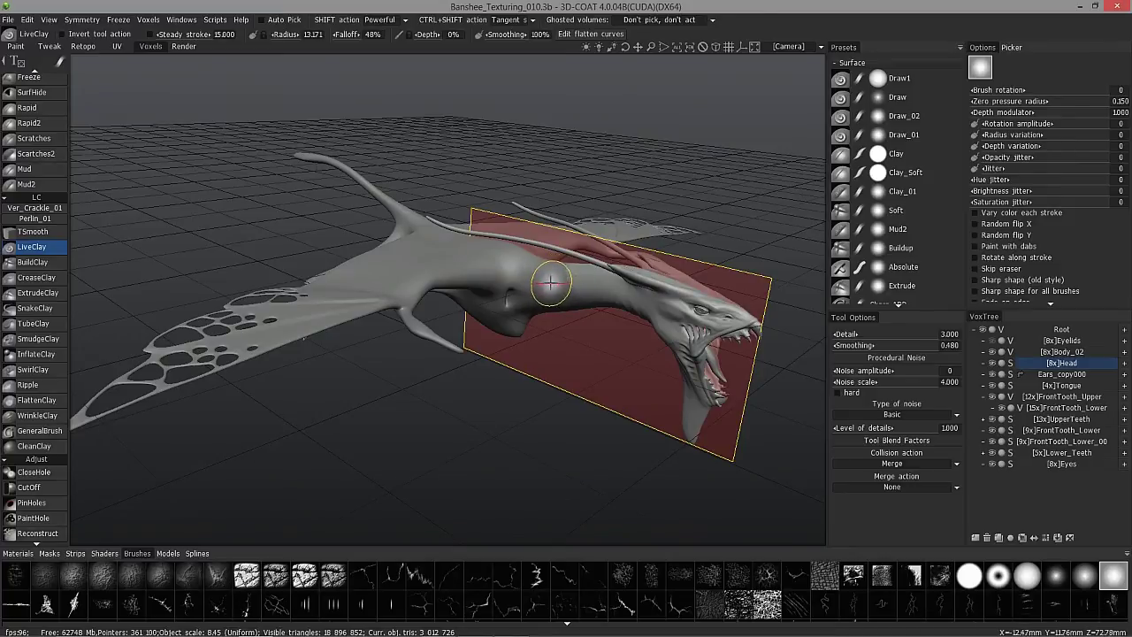
click(380, 20)
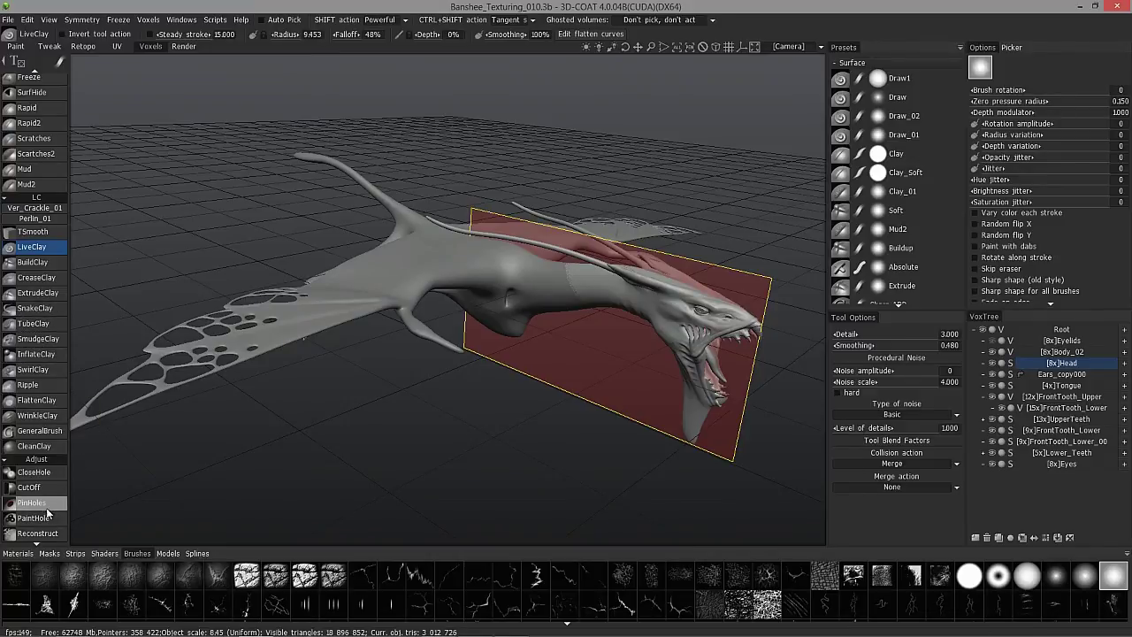
Examine the surface-mode tools in the LC, Adjust, Objects and Commands groups
scroll(49, 514, down, 6)
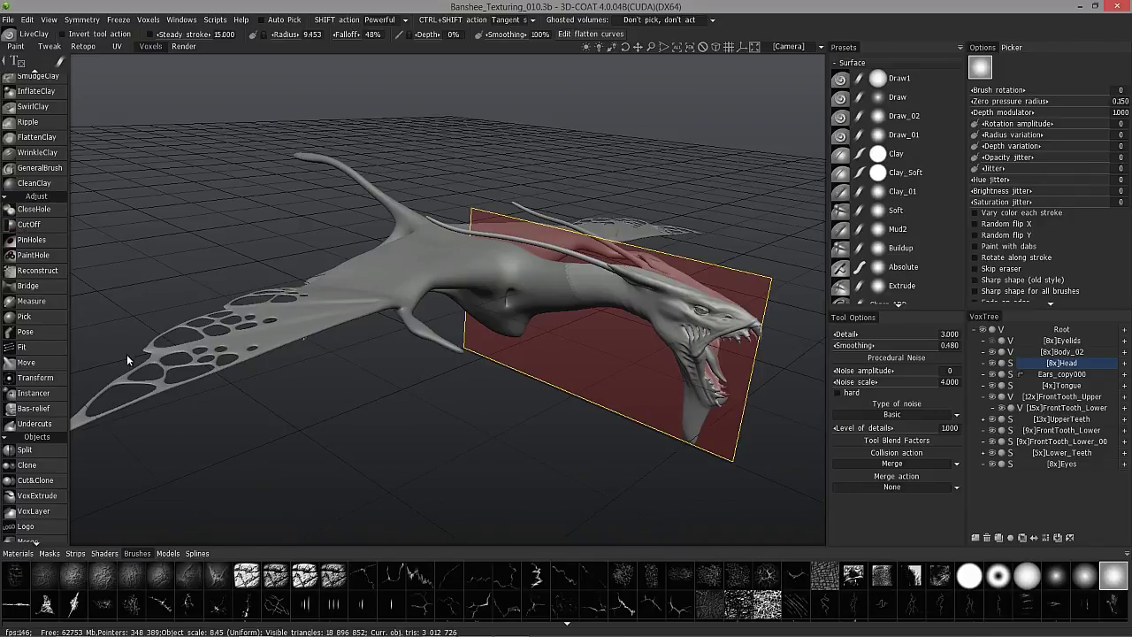
scroll(49, 483, down, 6)
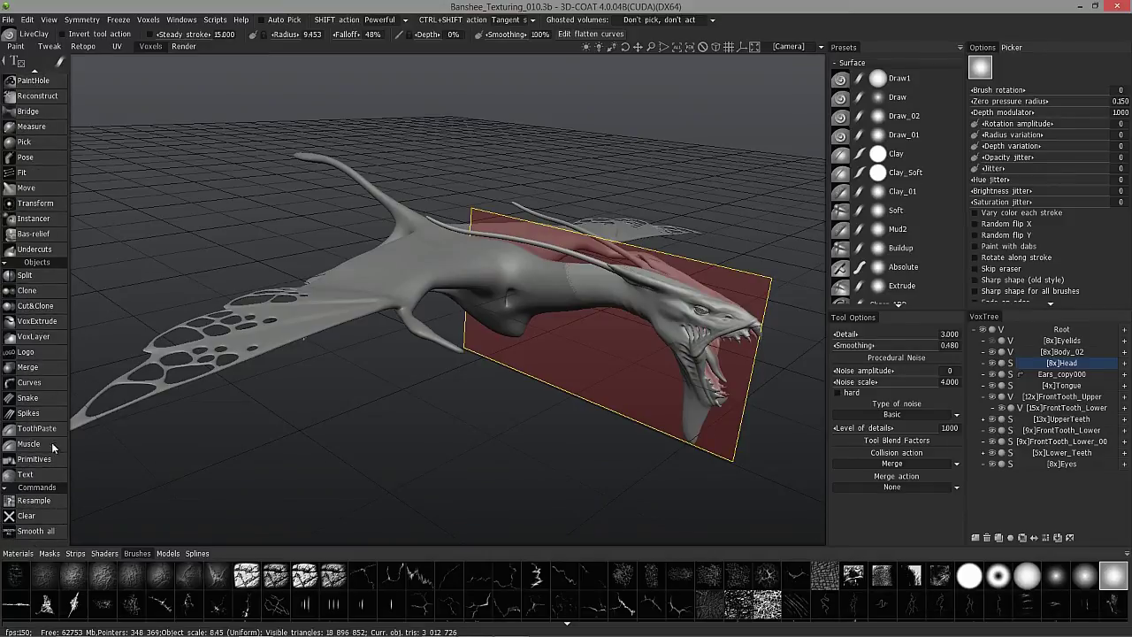
scroll(39, 177, up, 9)
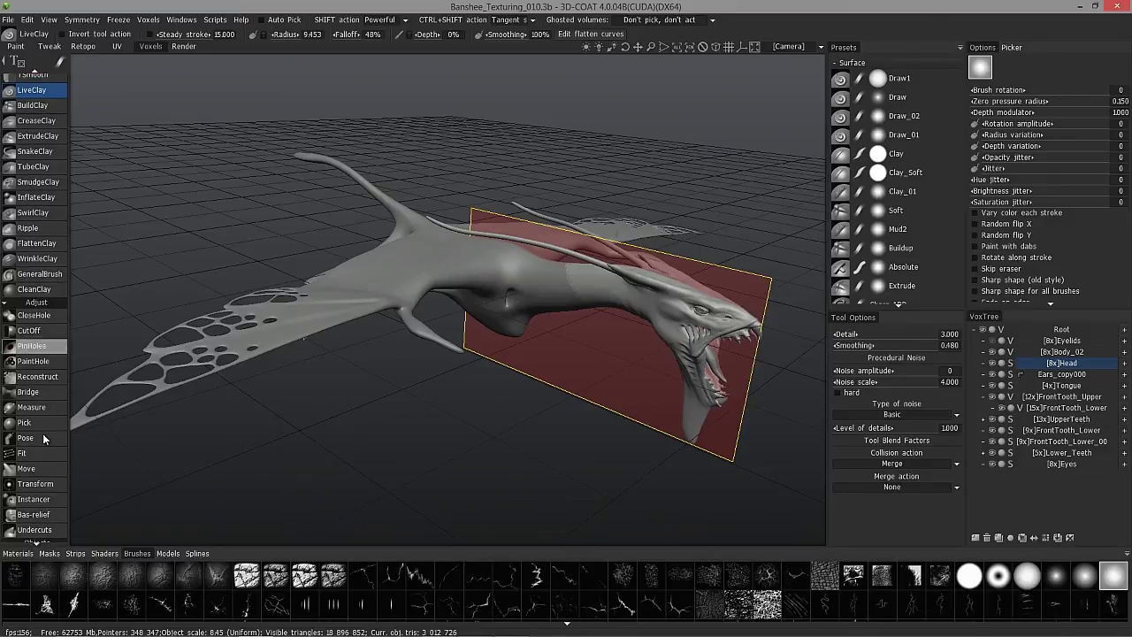
scroll(45, 483, down, 8)
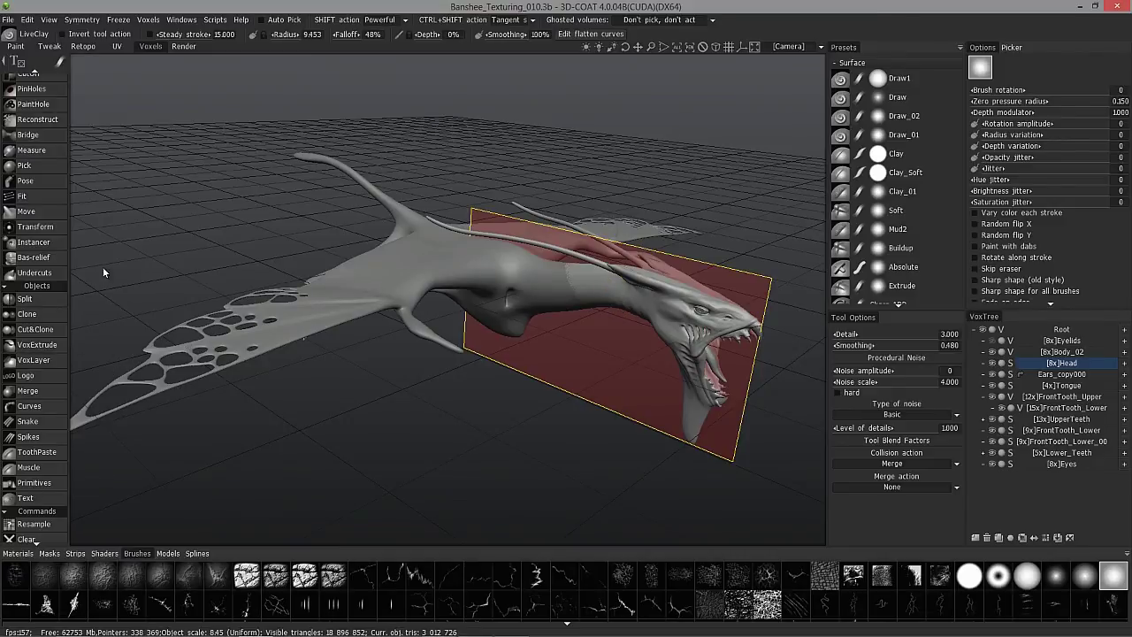
scroll(63, 242, up, 3)
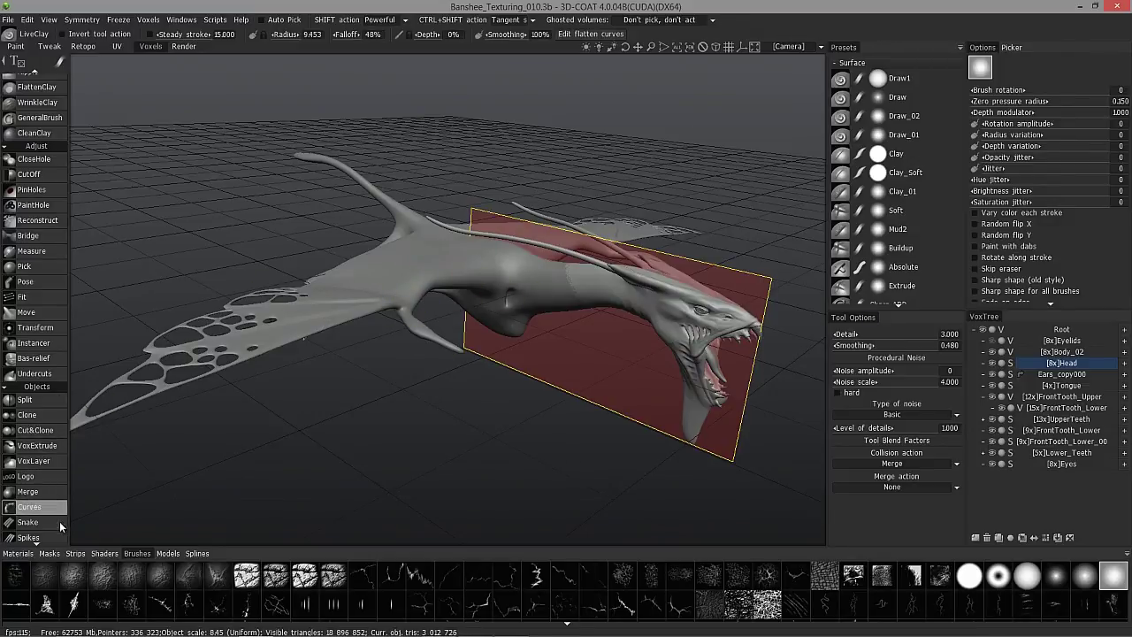
scroll(58, 495, up, 5)
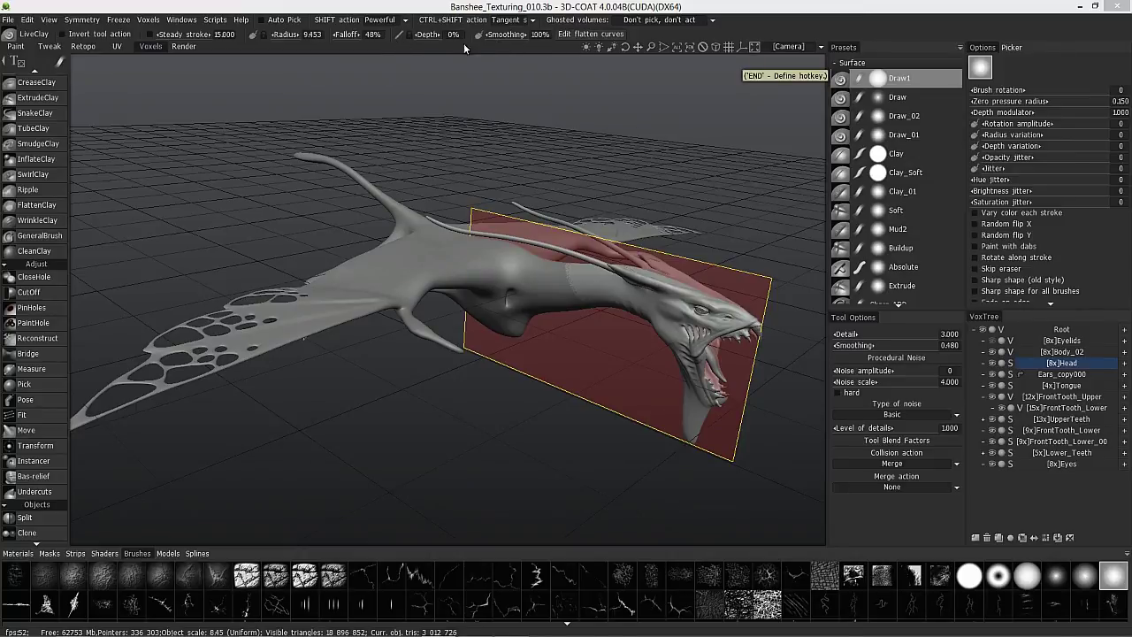
Reset the depth pen-pressure curve to default and bend it into a gentle S with two control points
click(397, 46)
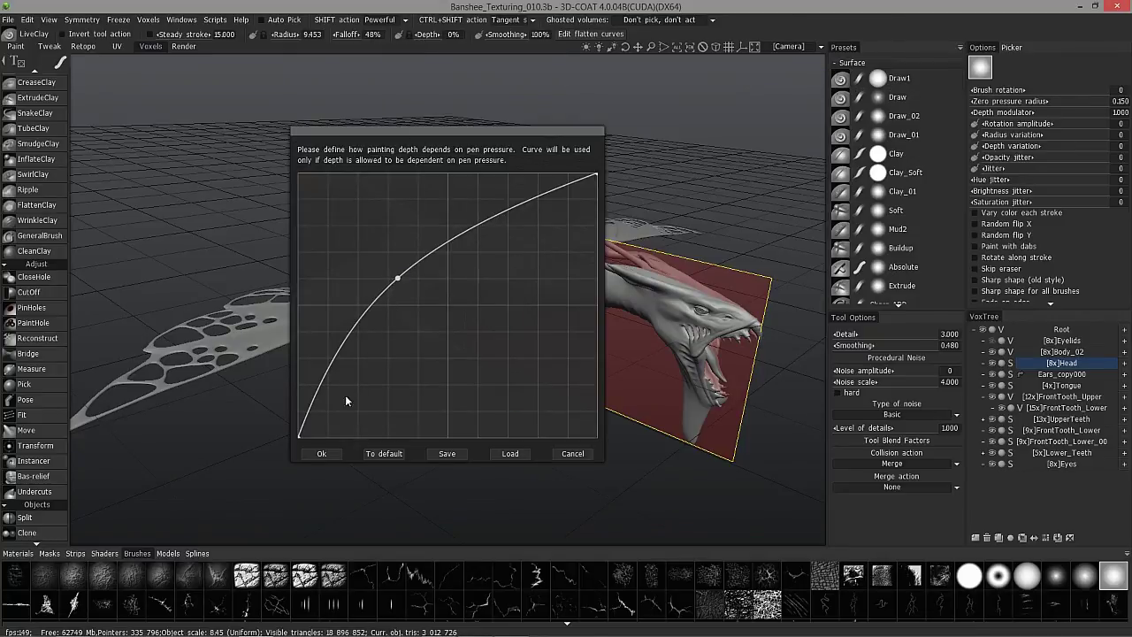
click(384, 453)
click(519, 241)
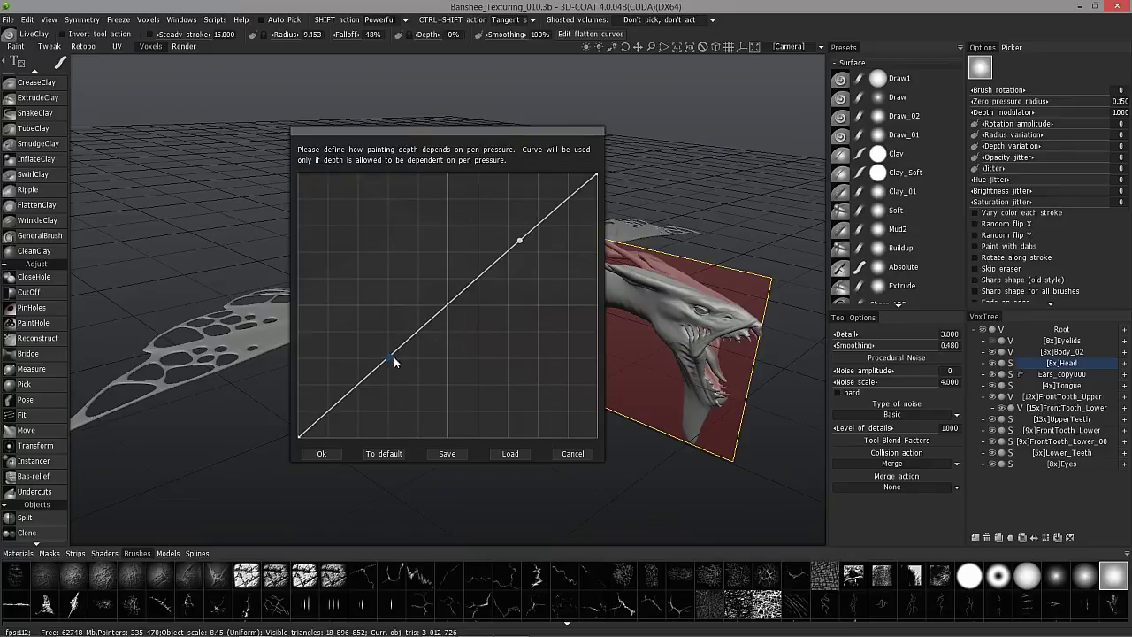
drag(388, 356, 386, 375)
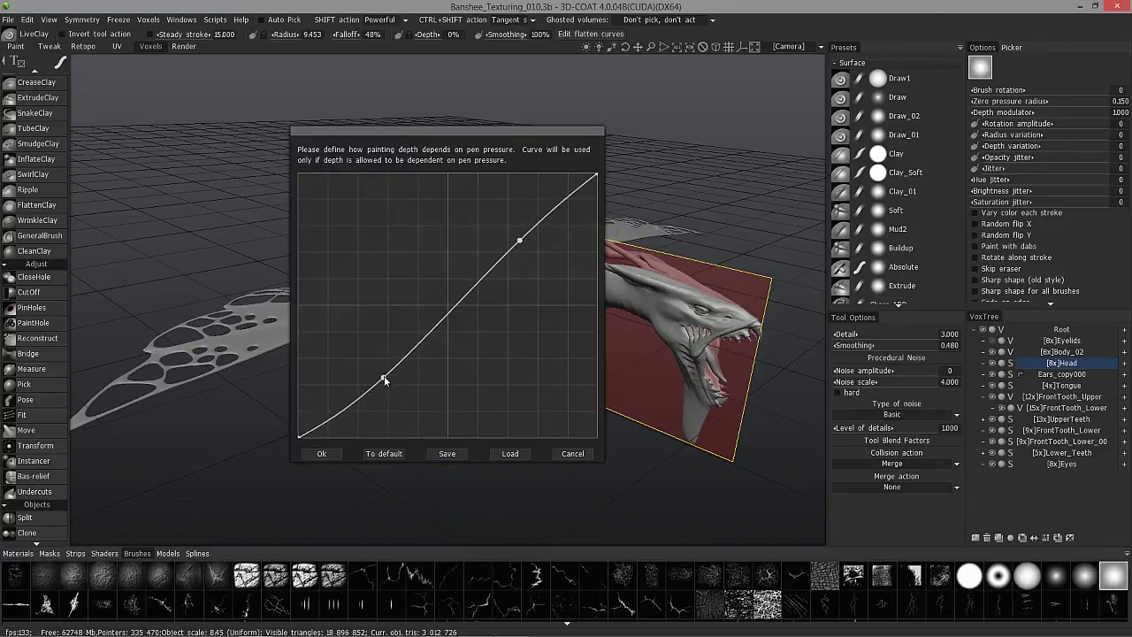
drag(519, 241, 510, 232)
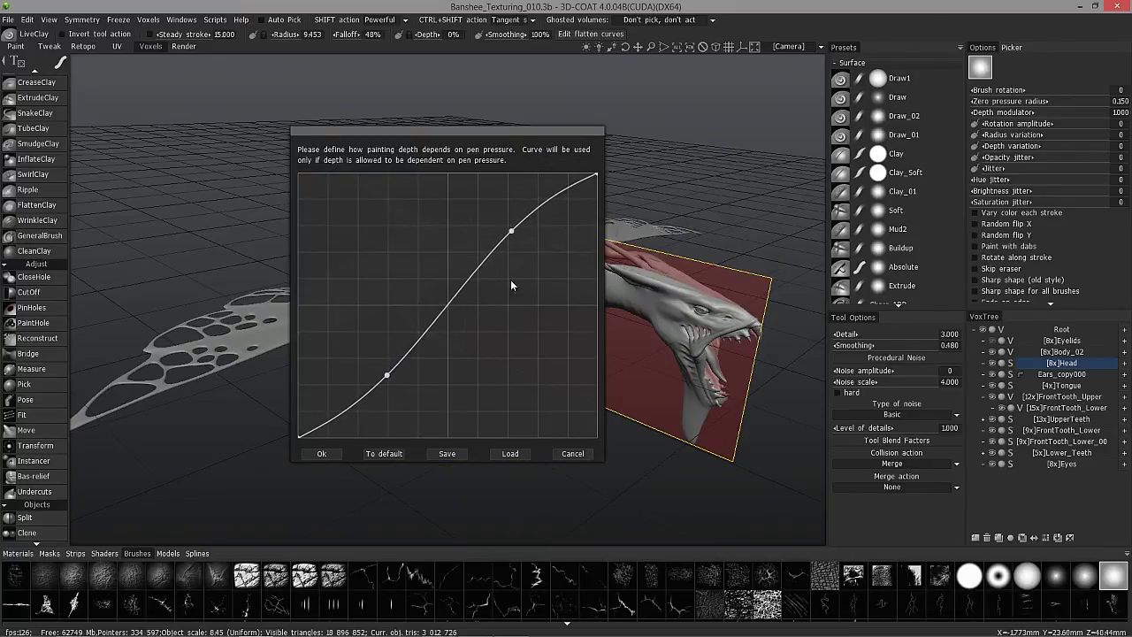
Try different types for the depth curve's upper point, move it back to keep a gentle S shape, and apply the curve
click(513, 232)
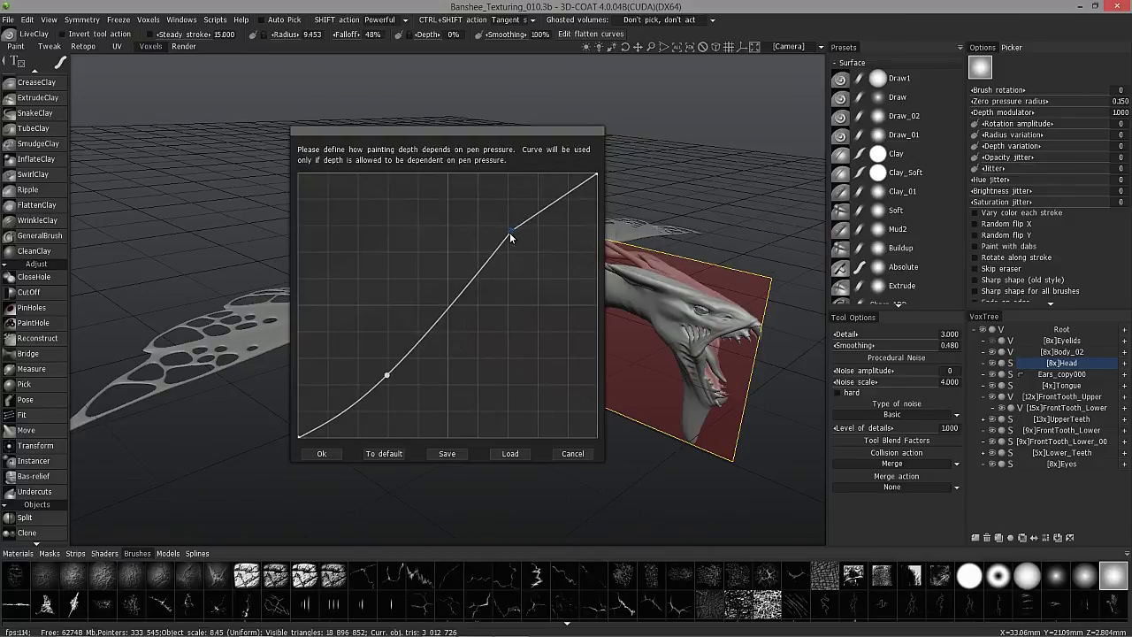
click(510, 231)
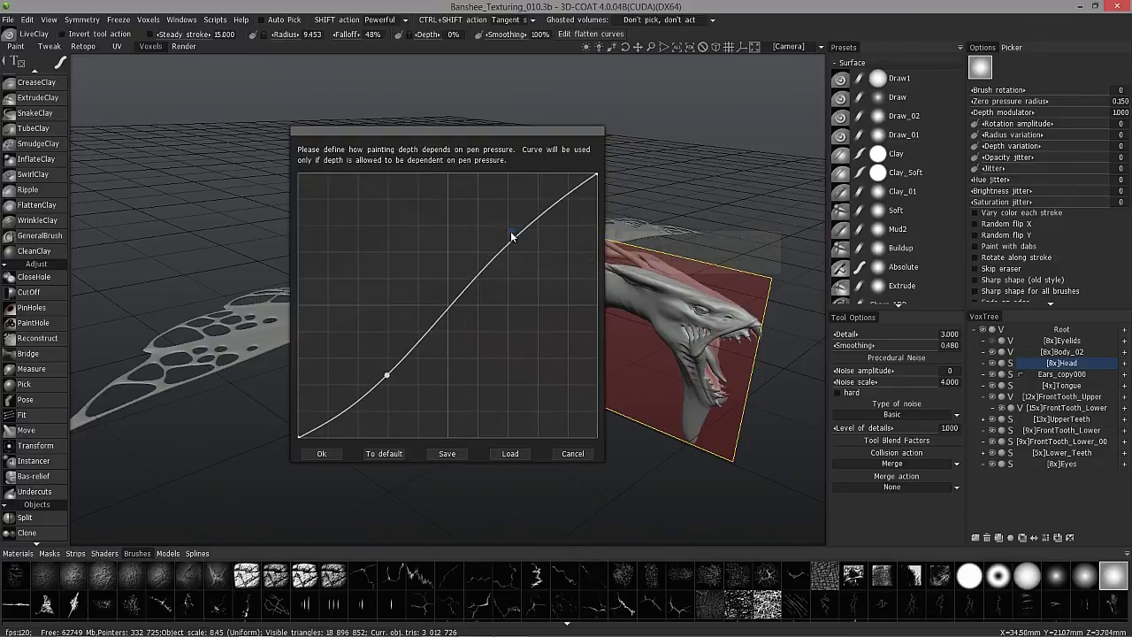
right_click(513, 233)
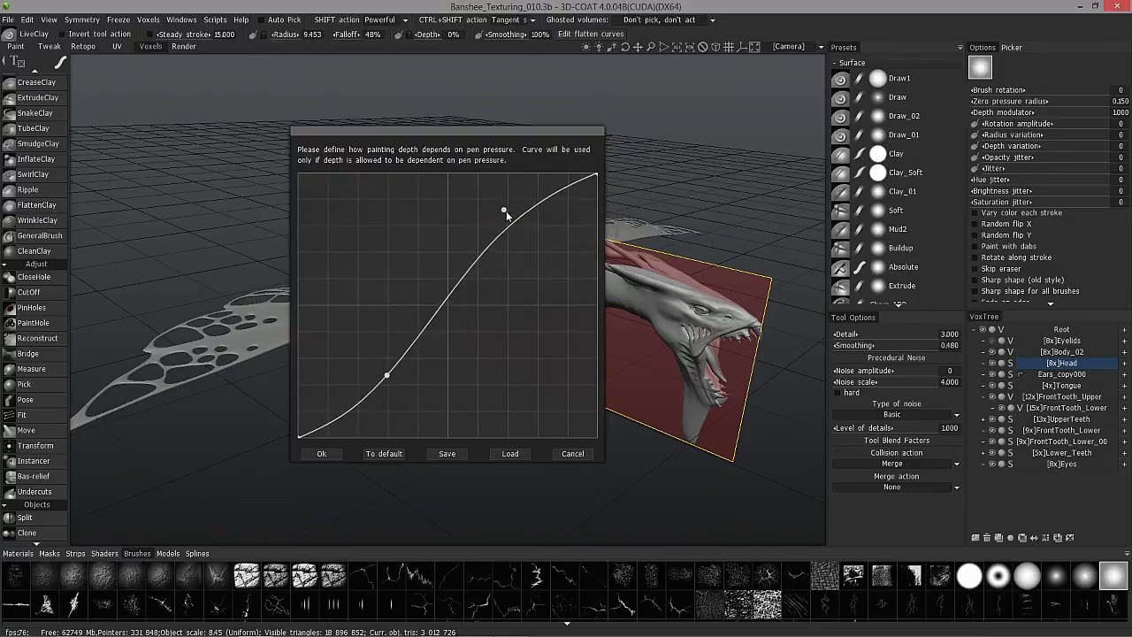
drag(510, 214, 503, 221)
right_click(501, 221)
mouse_move(507, 219)
mouse_down()
mouse_move(530, 235)
mouse_move(518, 235)
mouse_up()
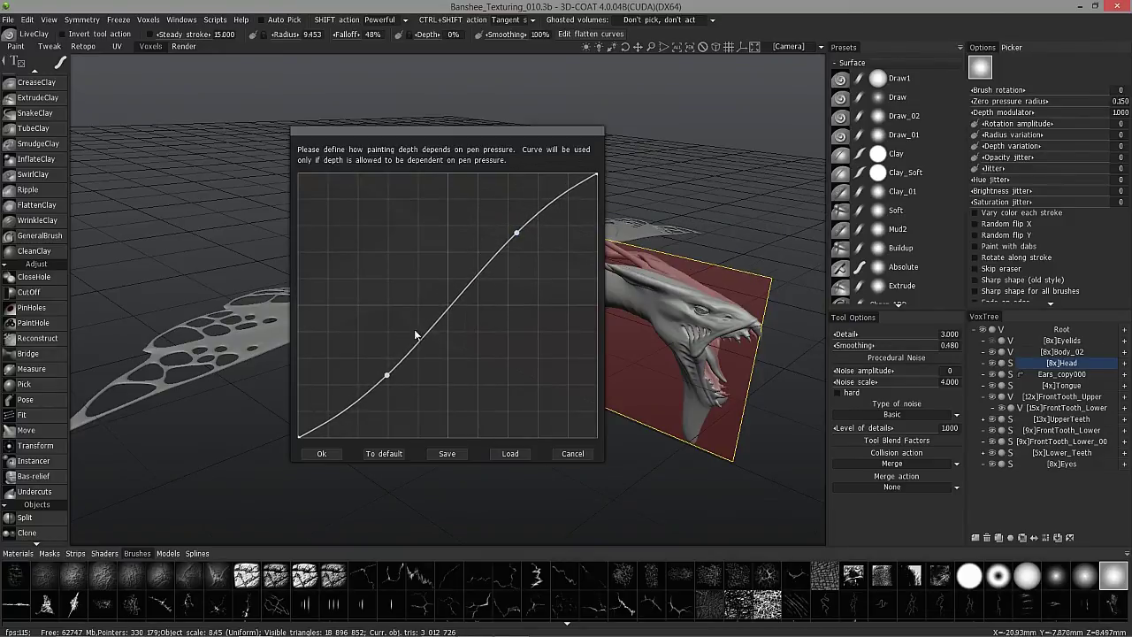
click(321, 453)
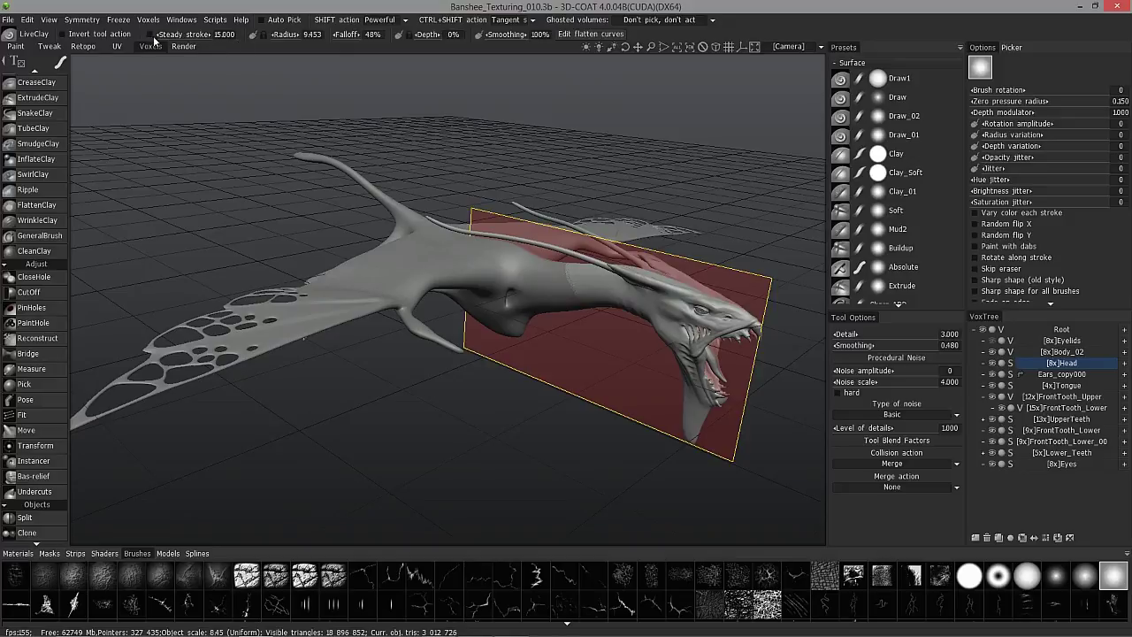
Activate the Buildup tool and look through the LC, Adjust and Objects tool groups for the Head volume
right_drag(262, 83, 45, 458)
scroll(45, 458, up, 3)
click(32, 158)
scroll(53, 372, down, 1)
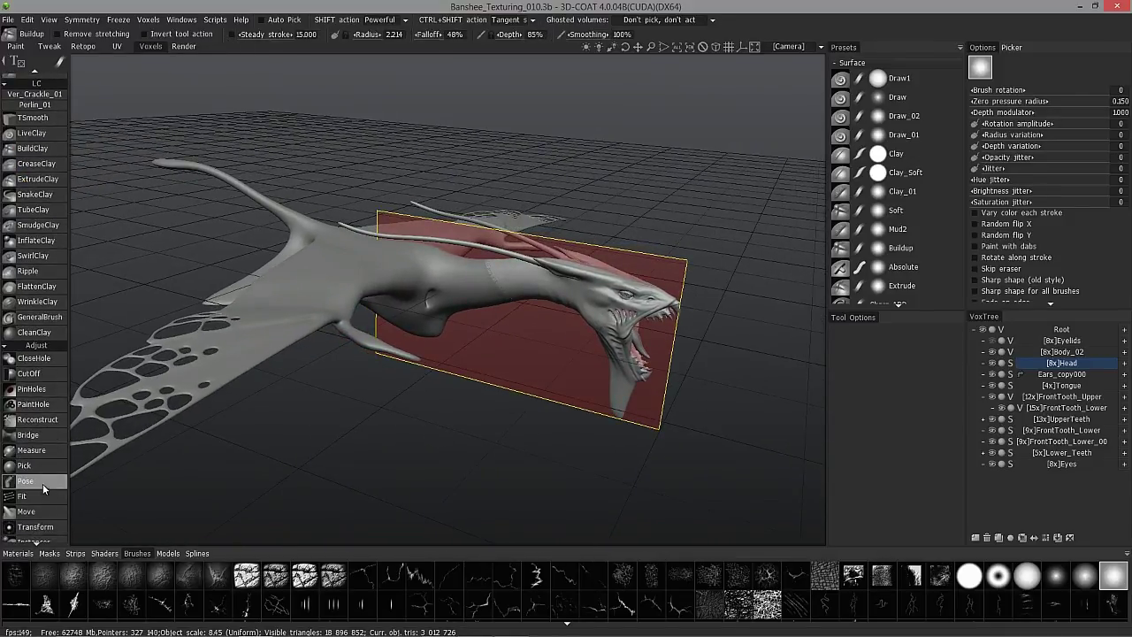
scroll(48, 480, down, 5)
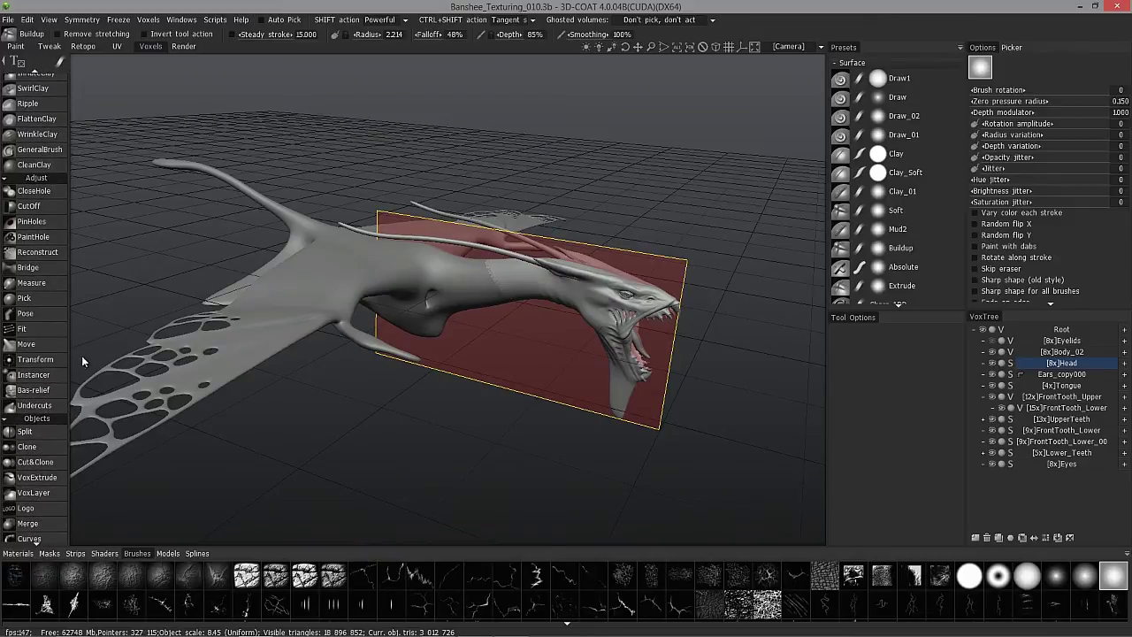
Activate the Move tool and isolate the Head volume so all other volumes are hidden
click(27, 344)
scroll(333, 147, up, 5)
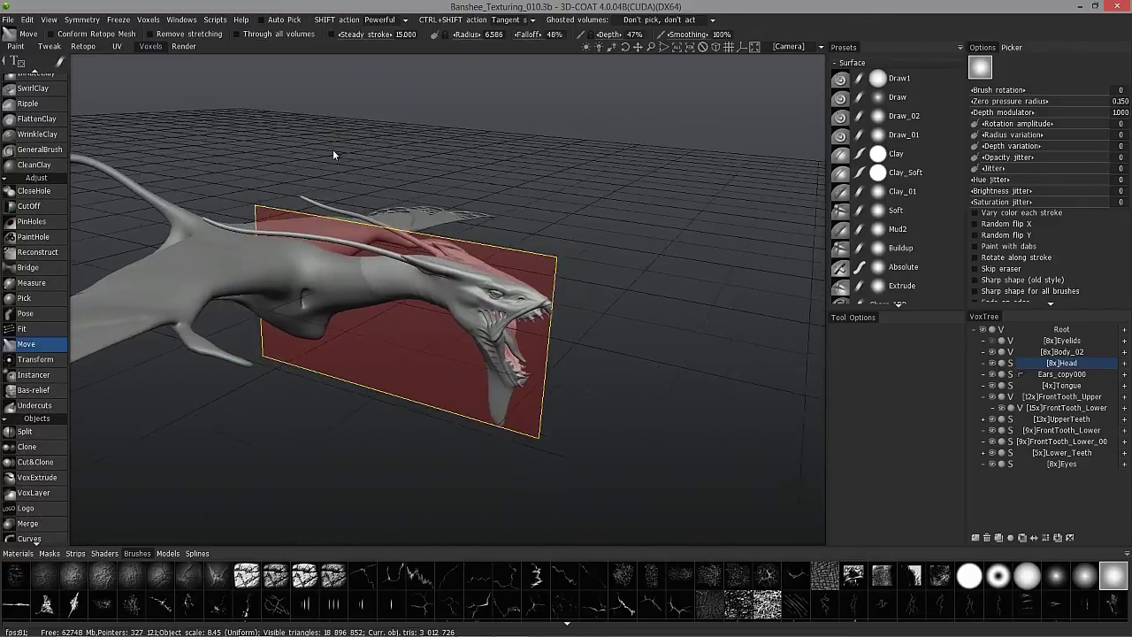
middle_drag(358, 237, 531, 243)
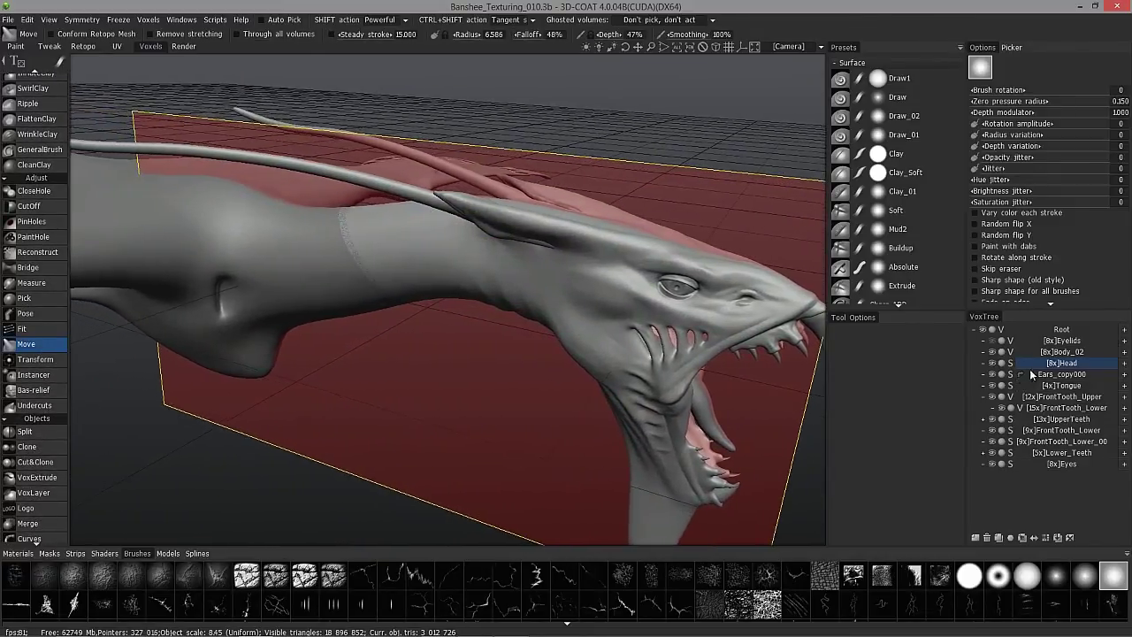
click(1034, 365)
click(992, 364)
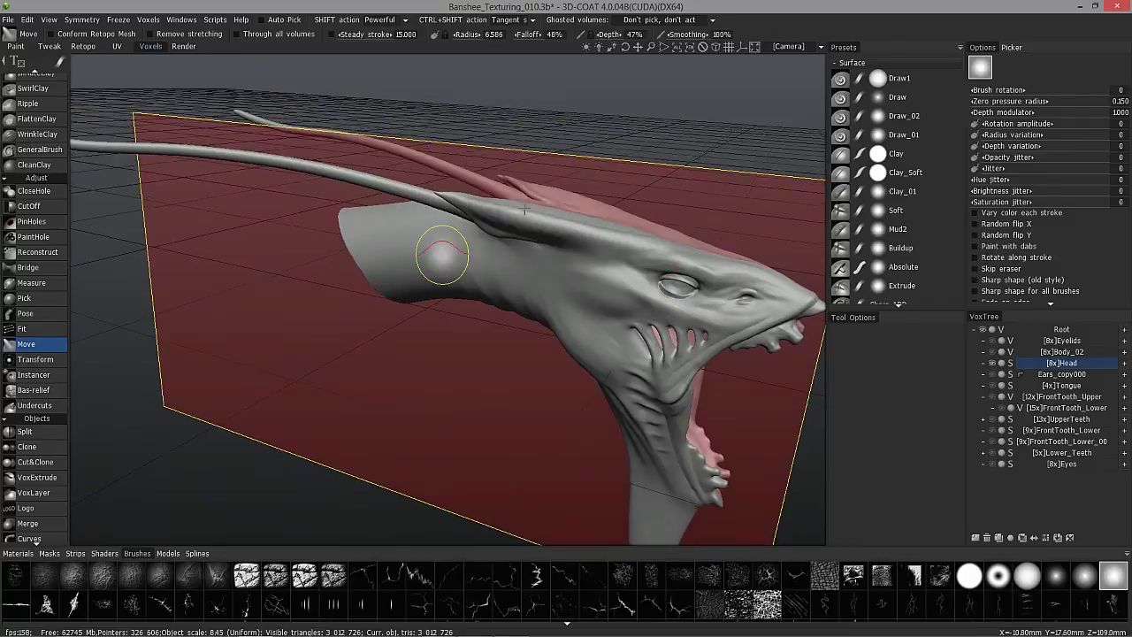
Hide the symmetry plane while keeping symmetry active on the head
key(s)
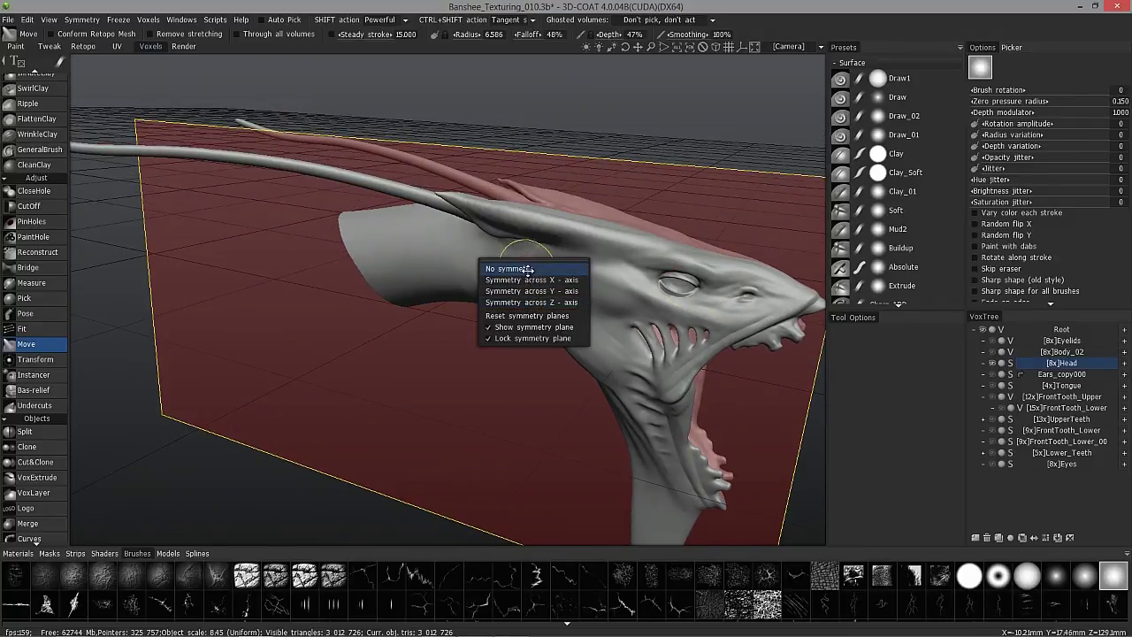
click(517, 328)
right_drag(329, 234, 365, 237)
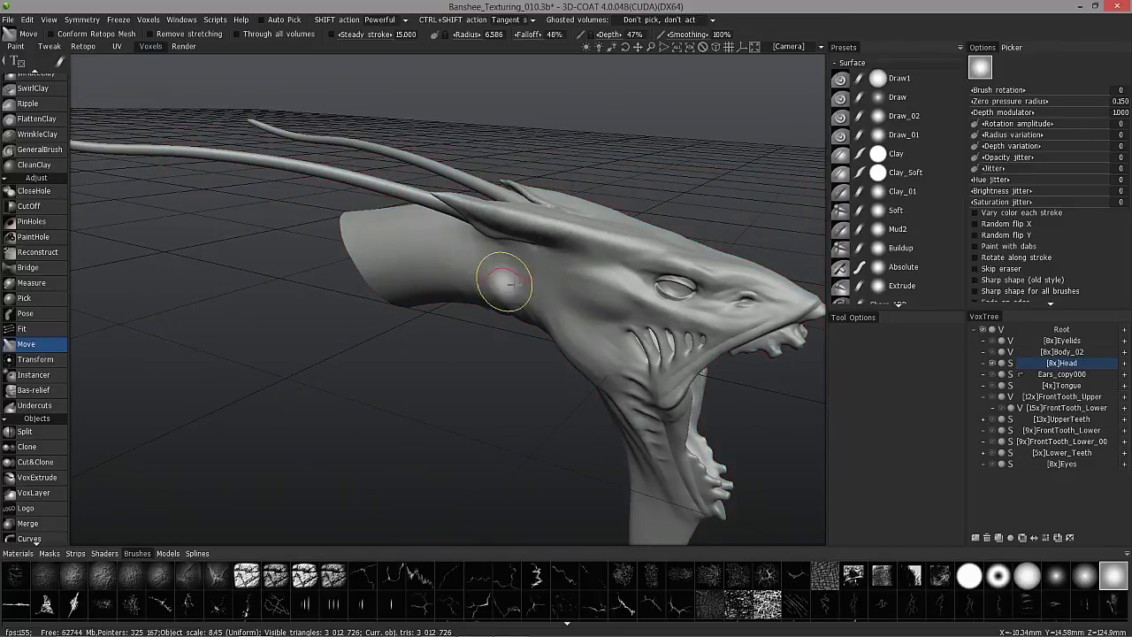
Pull a tapered horn up from the brow above the eye with a smaller Move brush and thicken its shaft
right_drag(471, 256, 437, 265)
mouse_move(475, 310)
right_down()
mouse_move(477, 292)
mouse_move(463, 281)
mouse_move(510, 221)
right_up()
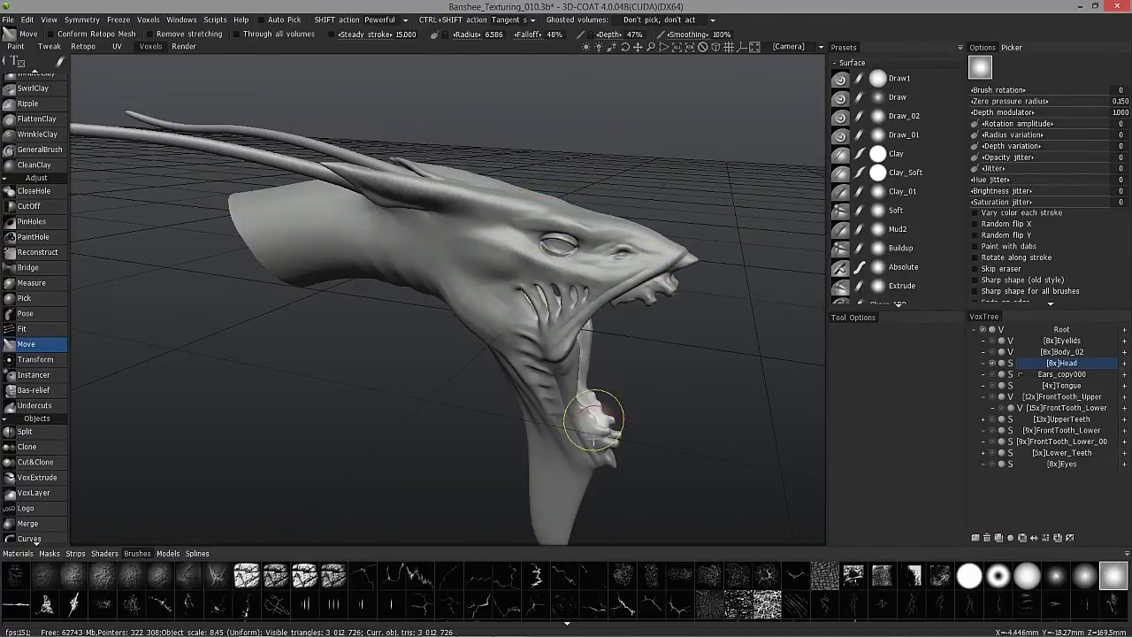
mouse_move(455, 313)
right_down()
mouse_move(442, 294)
mouse_move(462, 310)
mouse_move(463, 256)
mouse_move(412, 268)
mouse_move(349, 235)
mouse_move(298, 227)
mouse_move(303, 203)
mouse_move(379, 215)
mouse_move(374, 131)
mouse_move(377, 212)
right_up()
scroll(465, 260, up, 5)
scroll(500, 262, down, 5)
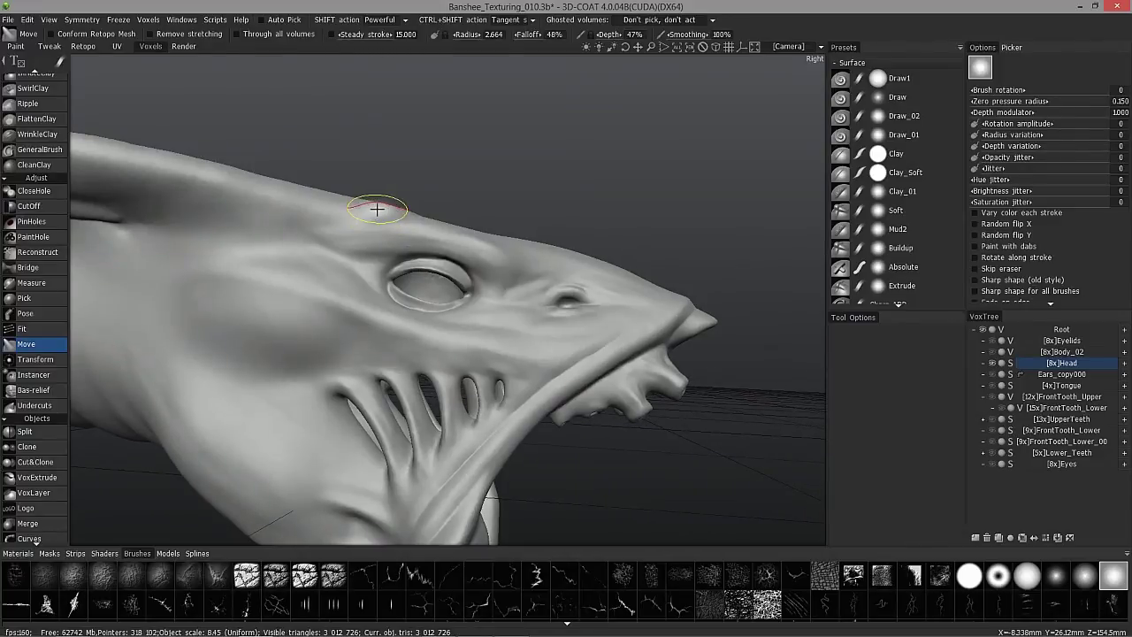
drag(376, 207, 351, 103)
middle_drag(359, 176, 356, 156)
right_drag(361, 178, 362, 163)
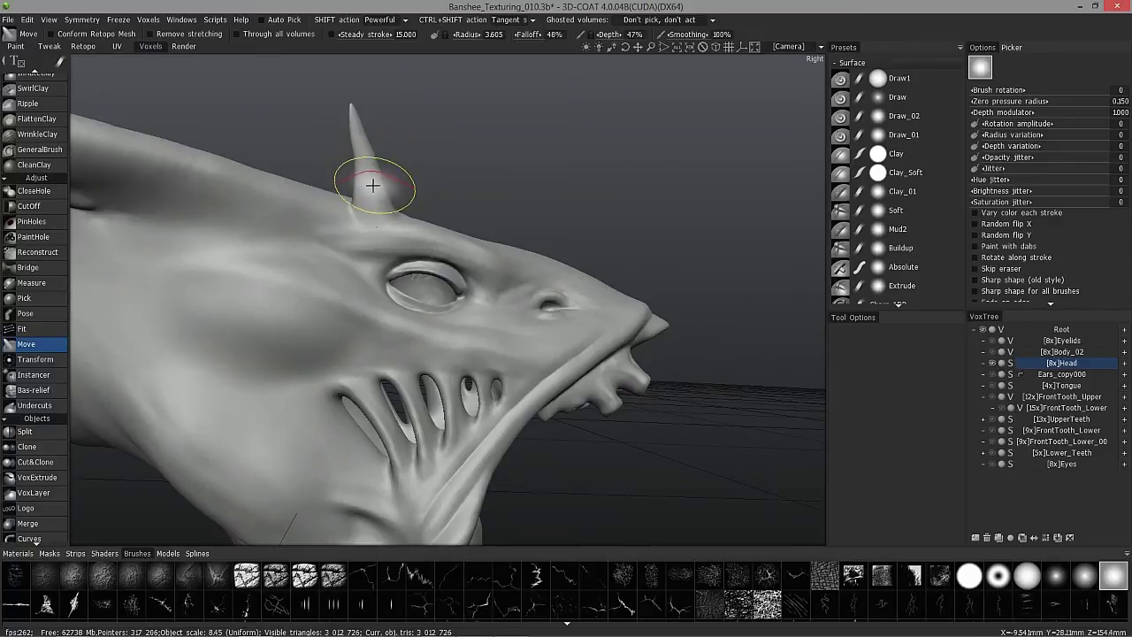
mouse_move(372, 182)
right_down()
mouse_move(369, 127)
mouse_move(356, 121)
mouse_move(360, 131)
right_up()
Turn on wireframe display and examine the mesh density along the horn and the surrounding brow
mouse_move(360, 130)
alt+mouse_down()
mouse_move(362, 182)
mouse_move(341, 164)
mouse_move(449, 222)
mouse_move(416, 264)
mouse_move(433, 266)
mouse_move(448, 178)
alt+mouse_up()
scroll(425, 275, up, 5)
scroll(425, 270, down, 5)
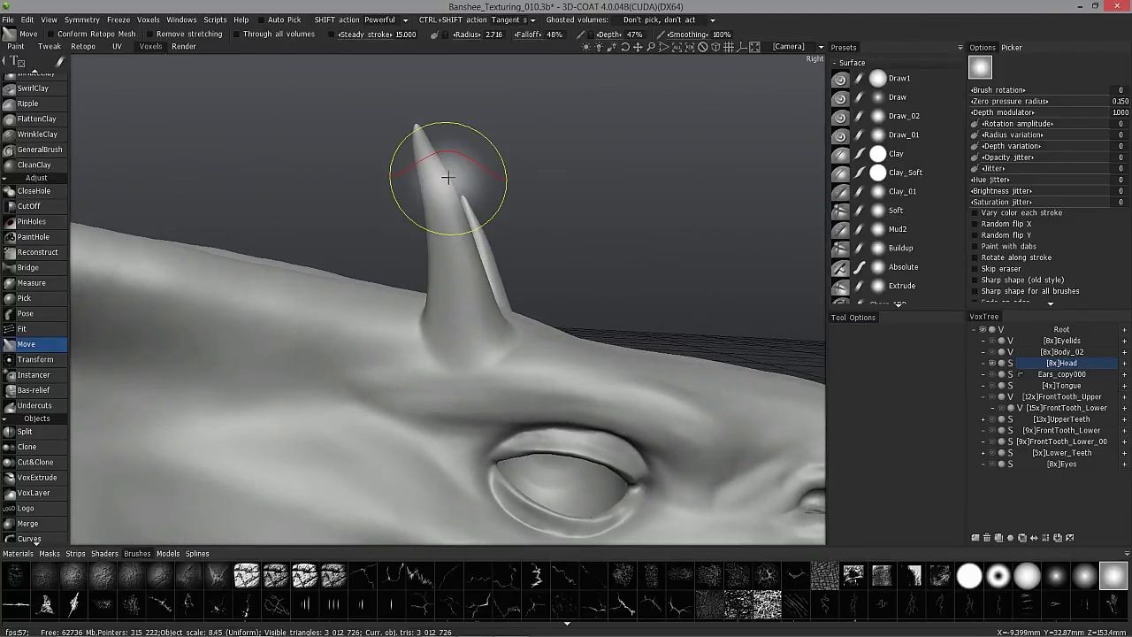
key(w)
middle_drag(448, 178, 429, 343)
scroll(380, 264, down, 5)
mouse_move(428, 343)
alt+mouse_down()
mouse_move(416, 340)
mouse_move(429, 343)
alt+mouse_up()
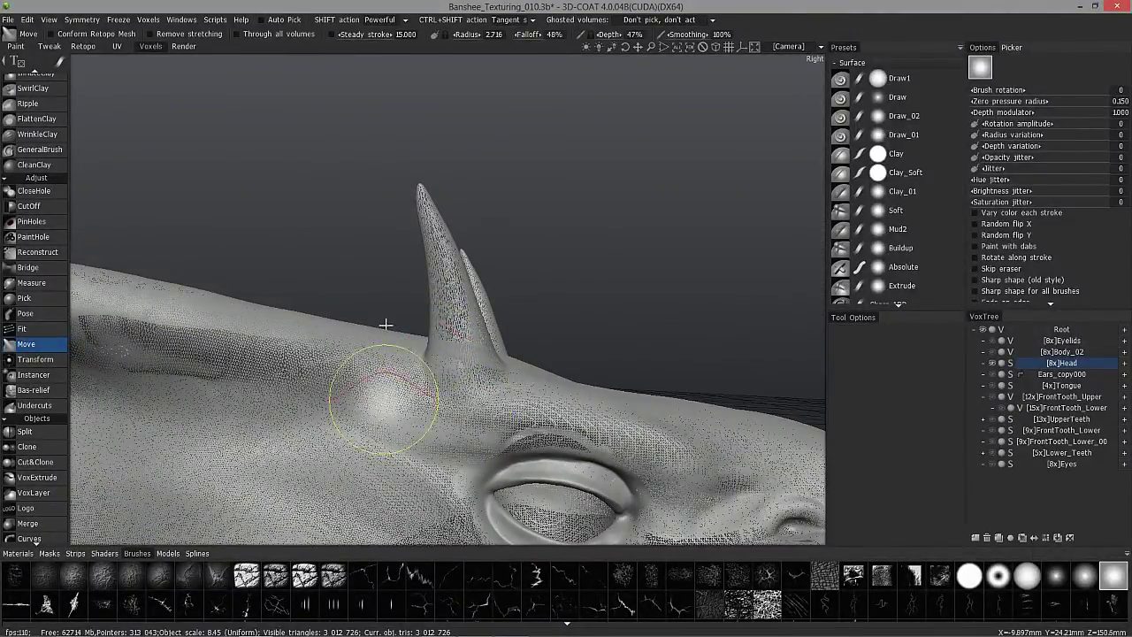
mouse_move(423, 324)
alt+mouse_down()
mouse_move(449, 313)
mouse_move(434, 248)
mouse_move(430, 303)
mouse_move(446, 371)
mouse_move(416, 189)
mouse_move(492, 324)
alt+mouse_up()
alt+drag(441, 222, 425, 170)
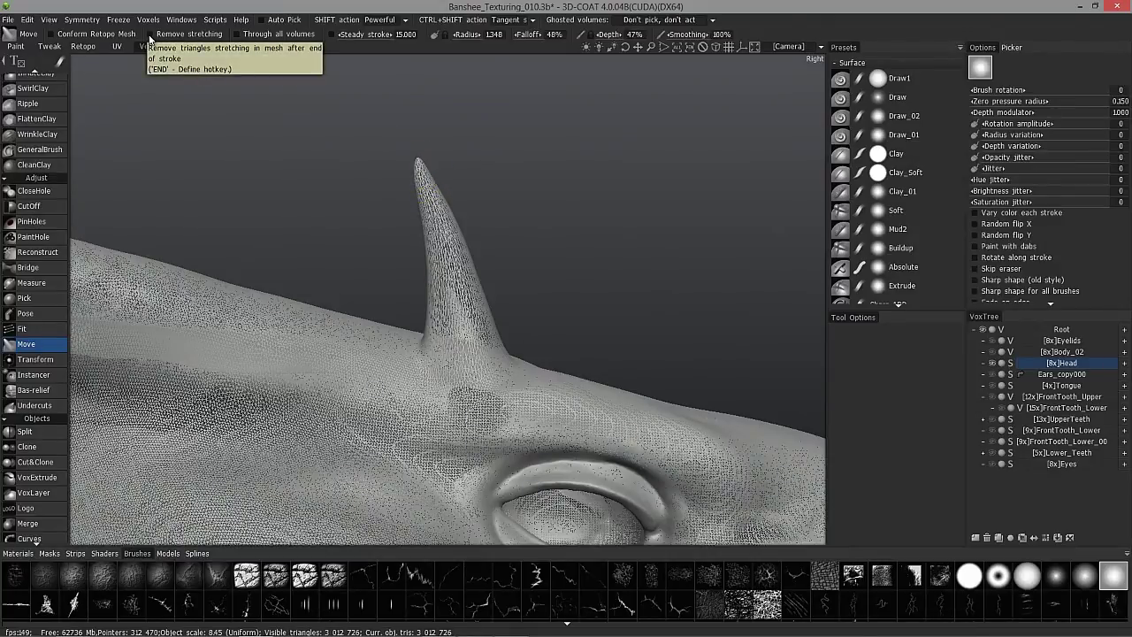
alt+drag(348, 374, 342, 300)
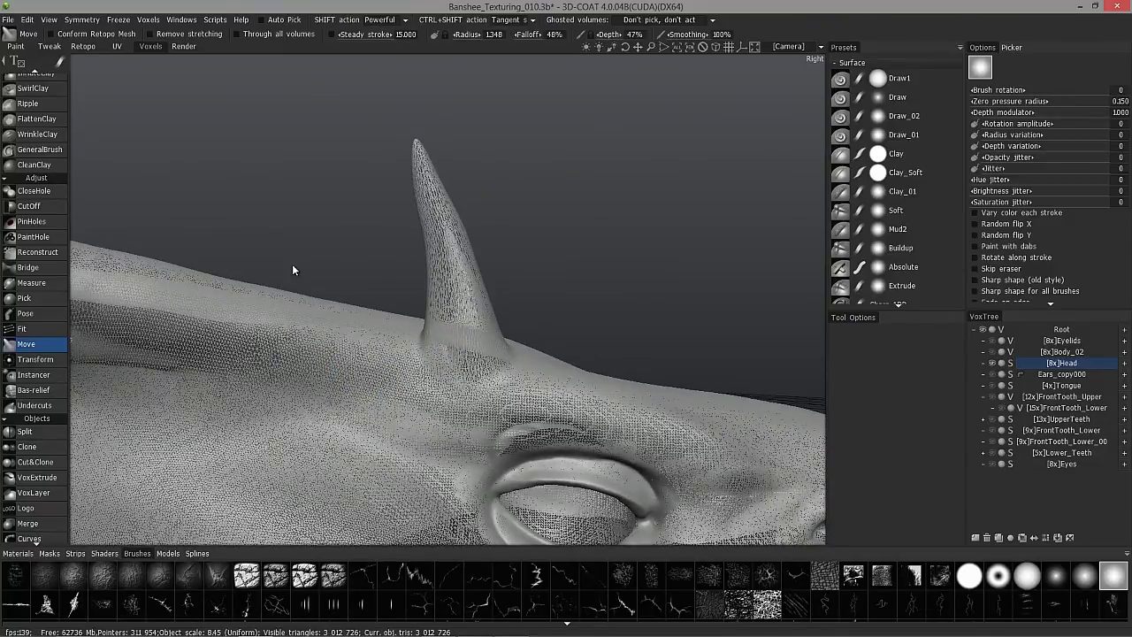
Undo the horn, turn on Remove stretching, and pull a new horn from the same spot with a brush radius of about 2.05
key(ctrl+z)
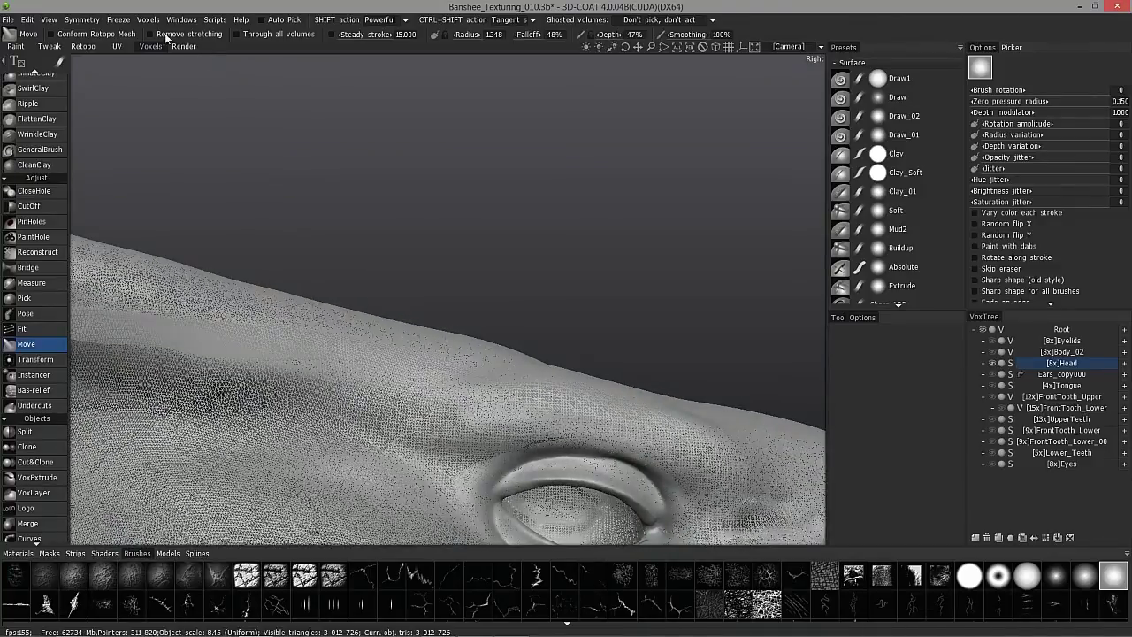
scroll(440, 361, up, 5)
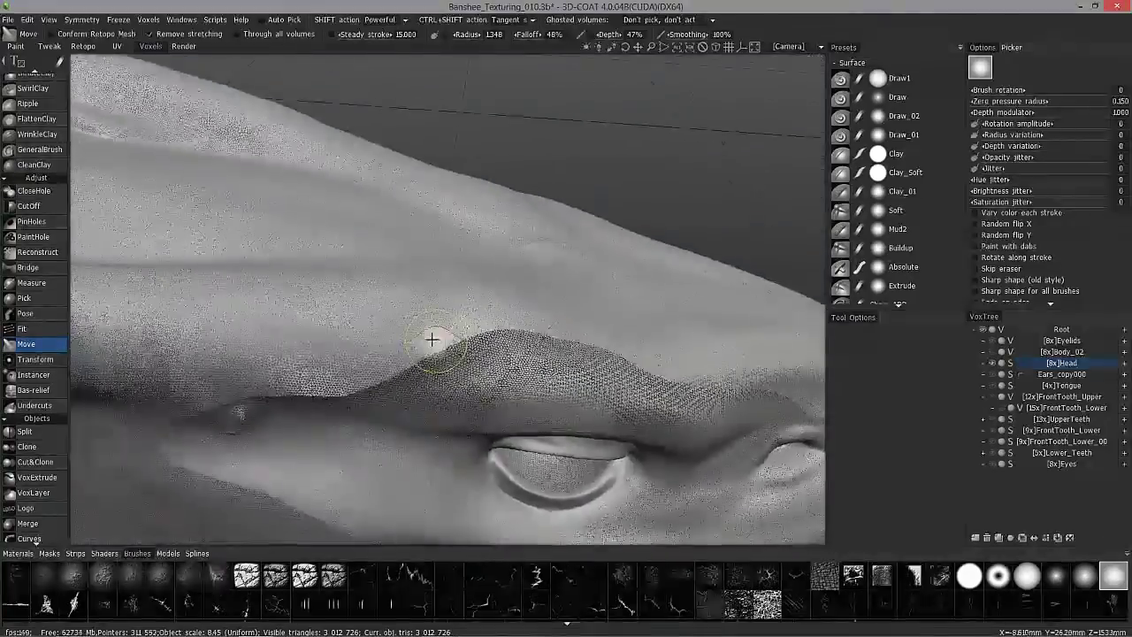
right_drag(426, 334, 416, 331)
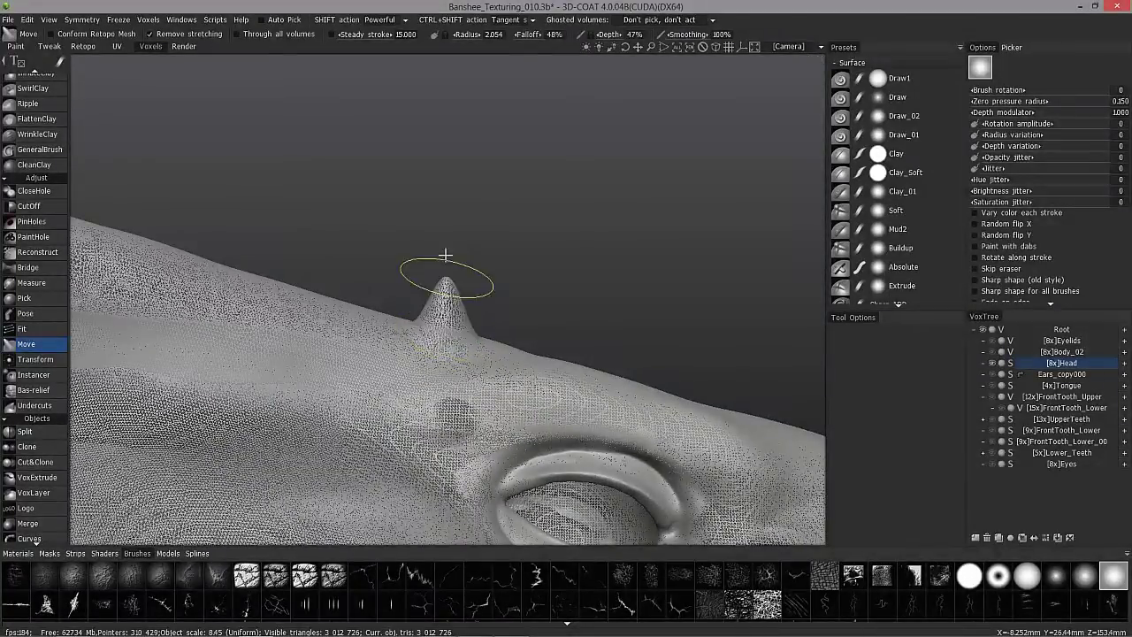
drag(423, 148, 404, 123)
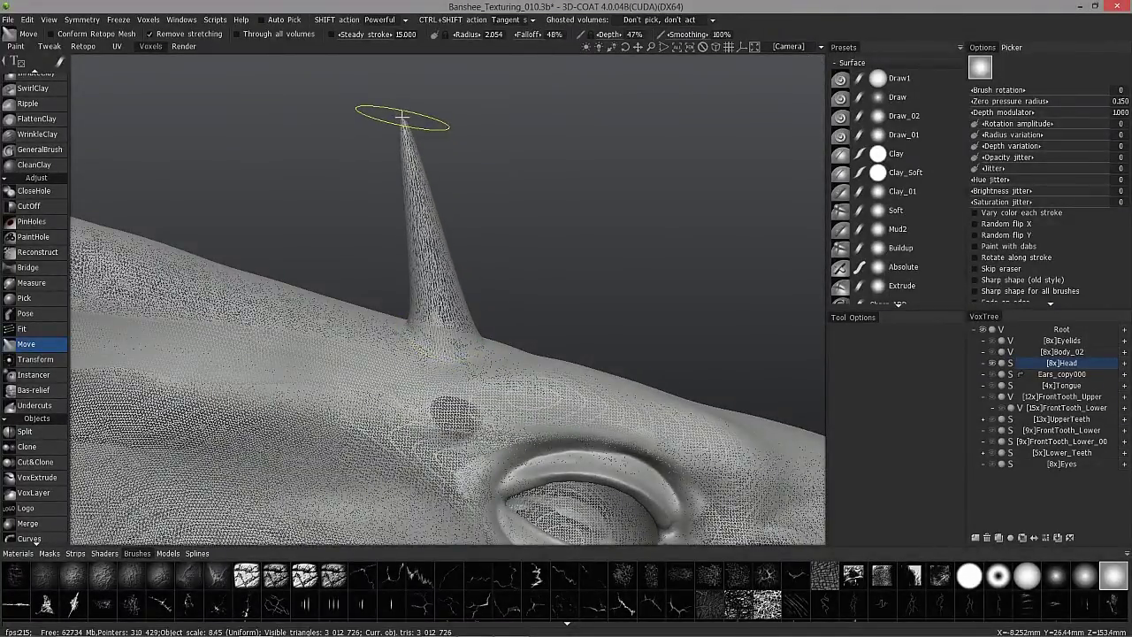
mouse_move(412, 273)
right_down()
mouse_move(397, 298)
mouse_move(345, 305)
mouse_move(359, 220)
mouse_move(660, 194)
mouse_move(600, 234)
mouse_move(614, 260)
mouse_move(505, 189)
mouse_move(498, 168)
mouse_move(563, 329)
mouse_move(432, 191)
mouse_move(445, 361)
mouse_move(386, 306)
mouse_move(413, 353)
mouse_move(480, 362)
mouse_move(472, 366)
mouse_move(380, 217)
mouse_move(345, 336)
right_up()
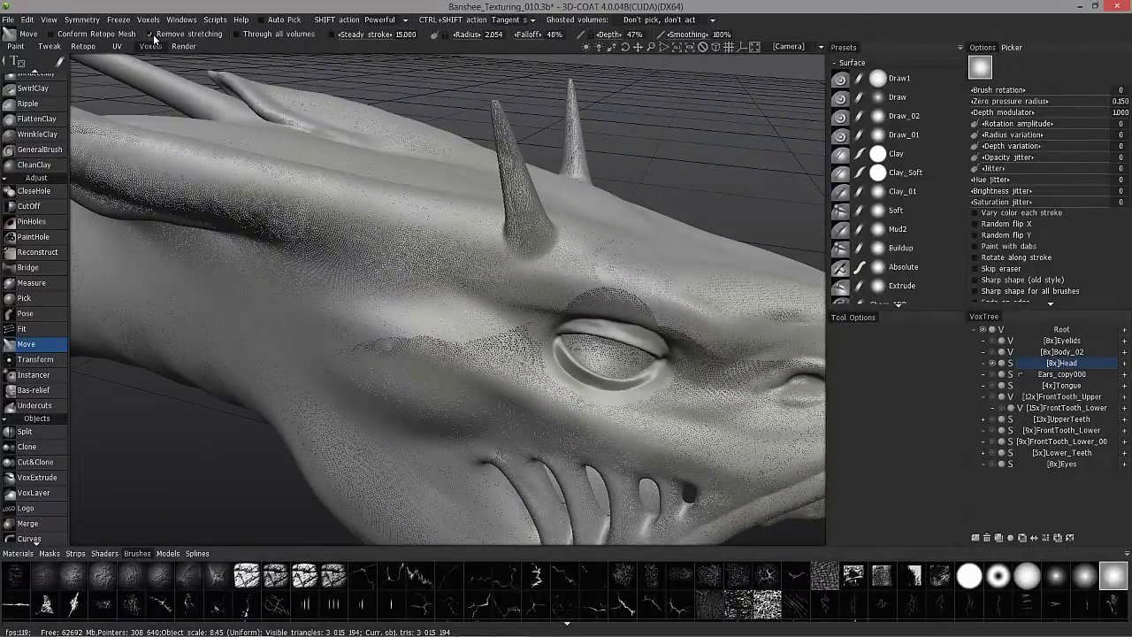
Turn off Remove stretching and undo the second horn on the head
right_drag(510, 308, 561, 328)
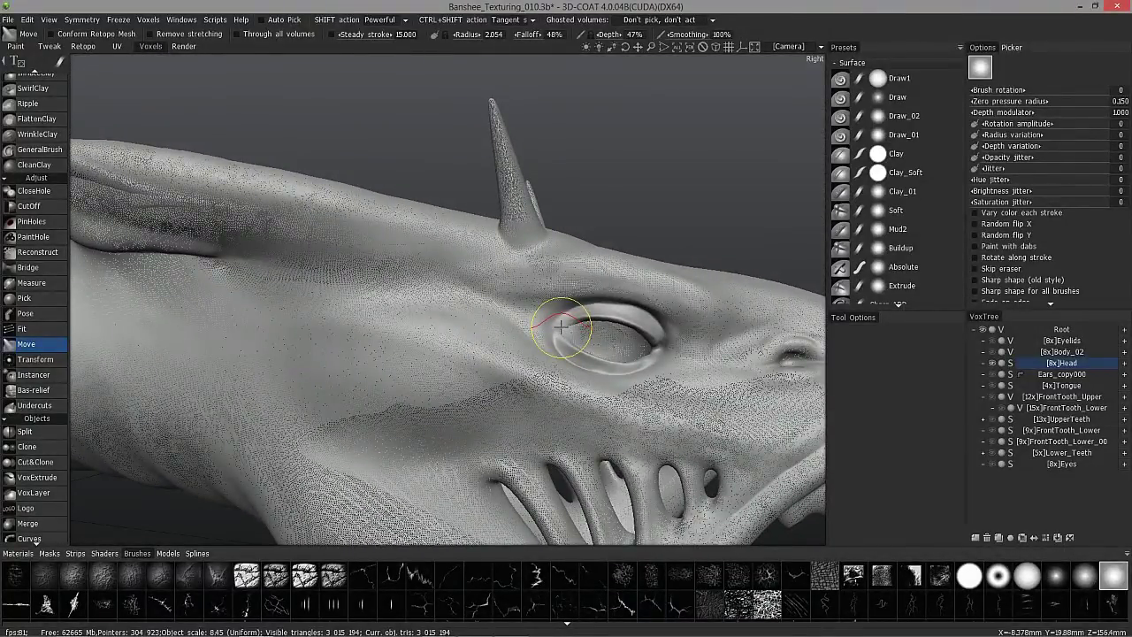
right_drag(560, 328, 559, 328)
key(ctrl+z)
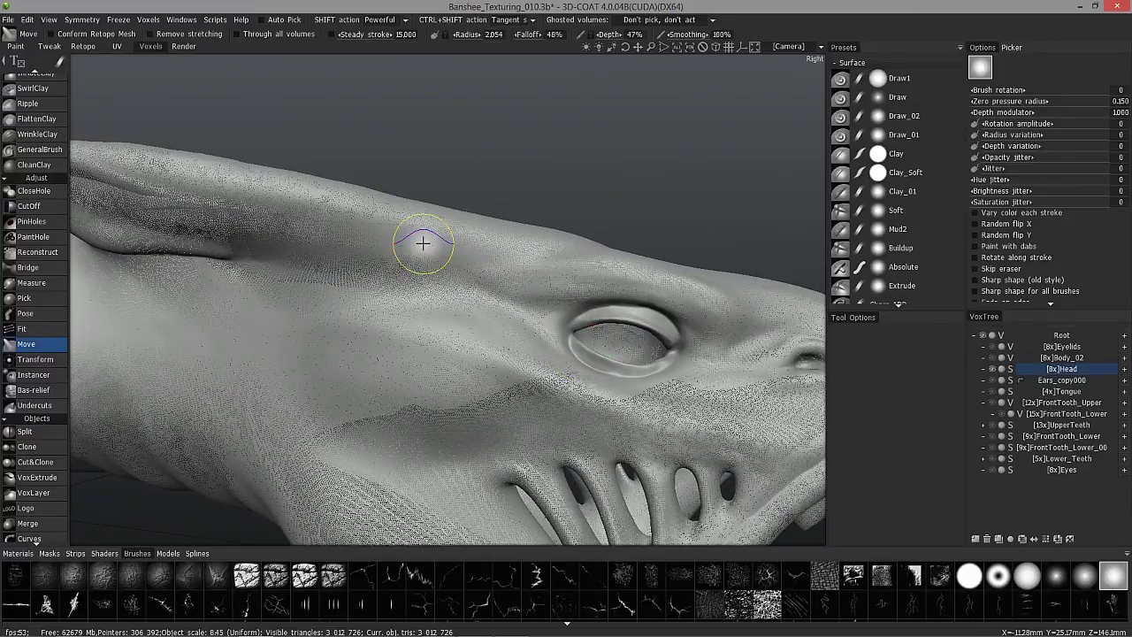
Hide the Head volume, then show Body_02 and make it the active volume
click(992, 363)
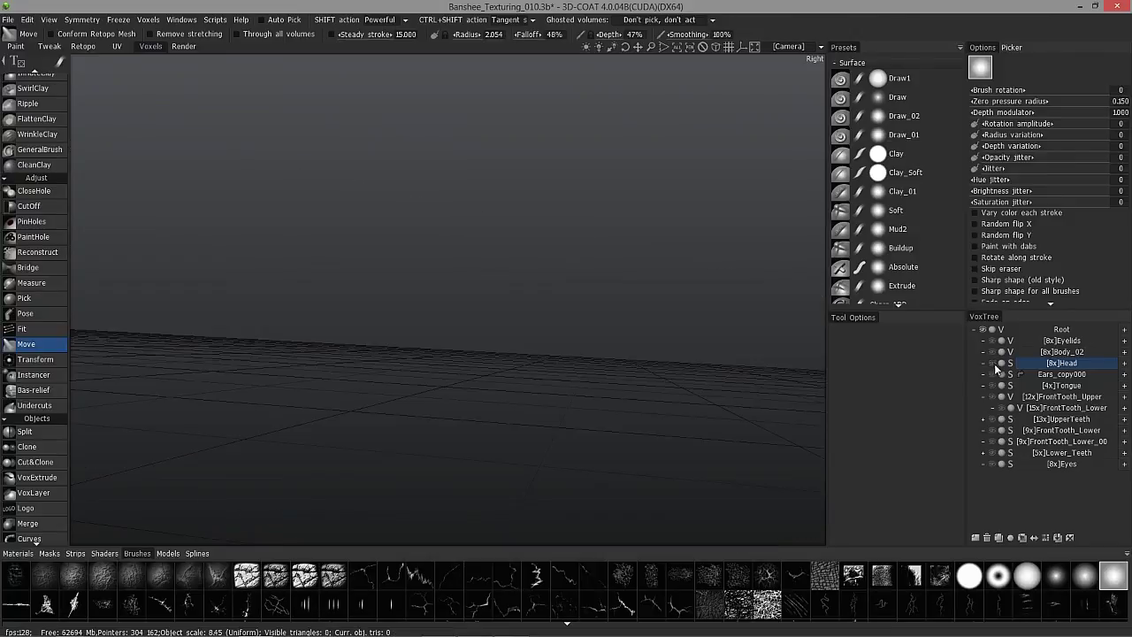
click(992, 352)
click(1061, 352)
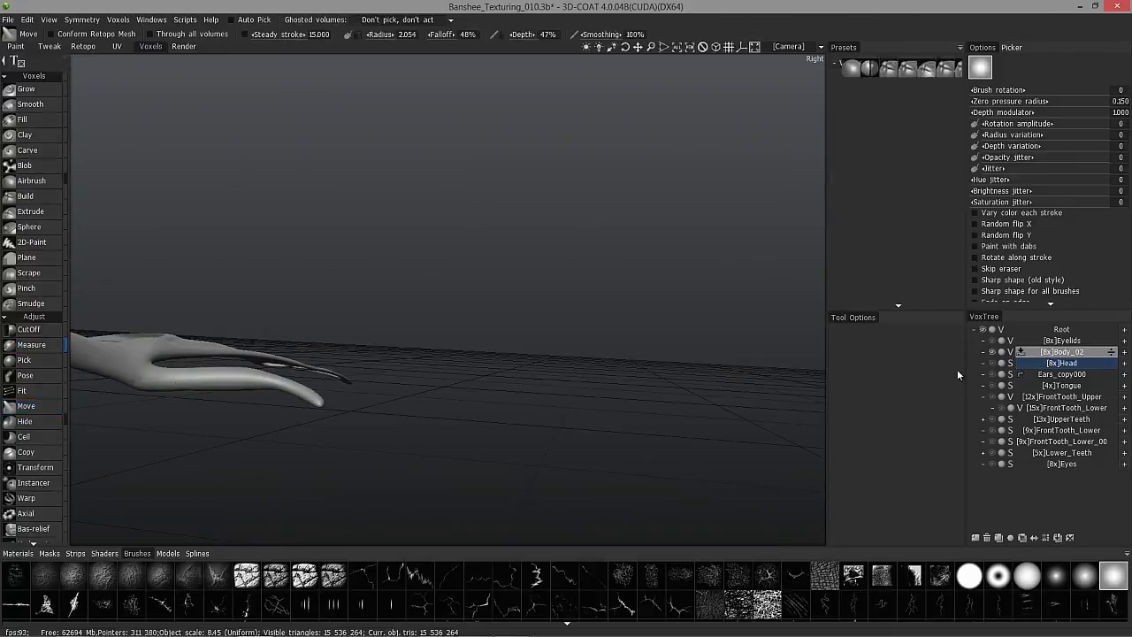
Enlarge the Move brush radius to about 3.75 and pull a tall horn out of the upper neck of Body_02
scroll(253, 342, up, 5)
alt+drag(278, 362, 287, 326)
right_drag(316, 304, 340, 307)
mouse_move(339, 307)
alt+mouse_down()
mouse_move(304, 303)
mouse_move(343, 290)
alt+mouse_up()
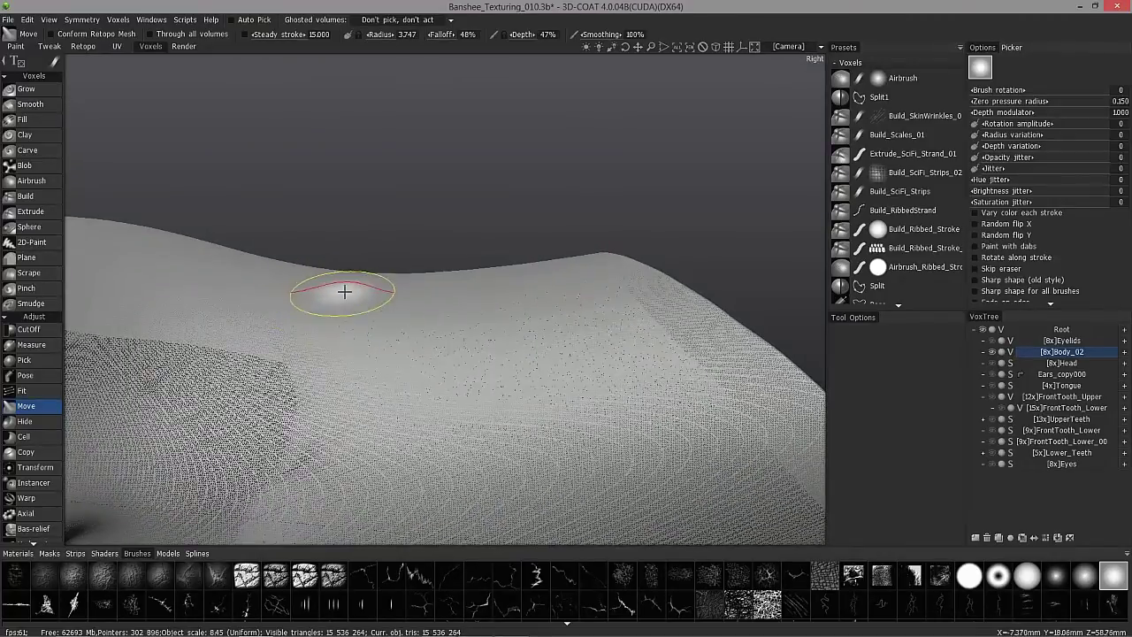
drag(308, 159, 285, 82)
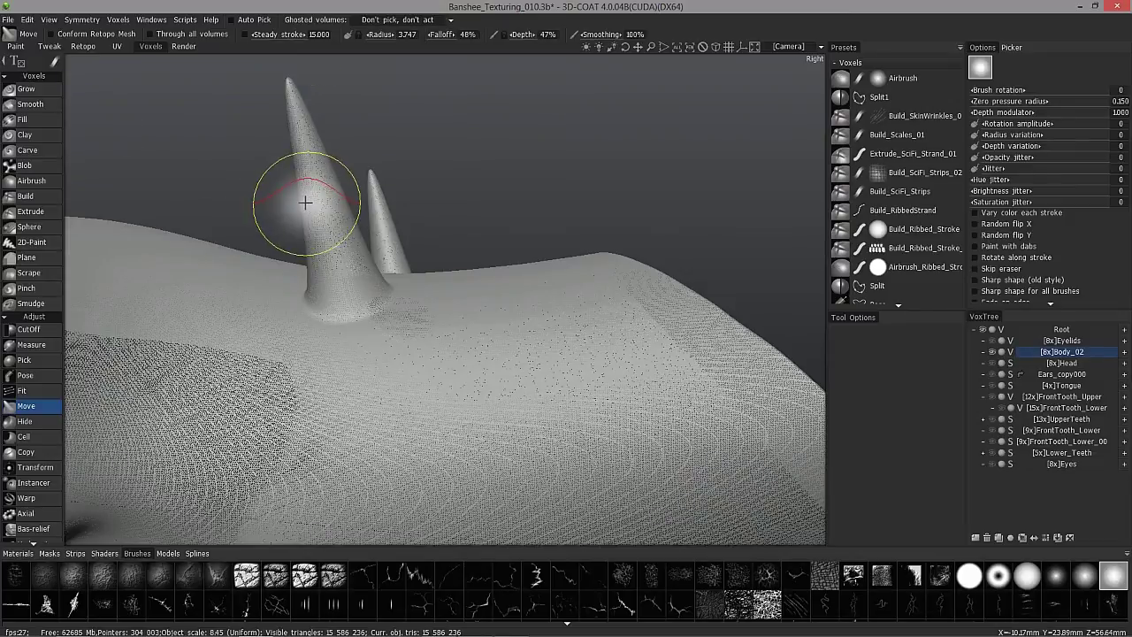
Inspect the voxel wireframe along the neck horns from tip to base, then undo the horns
mouse_move(246, 237)
alt+mouse_down()
mouse_move(318, 305)
mouse_move(251, 237)
alt+mouse_up()
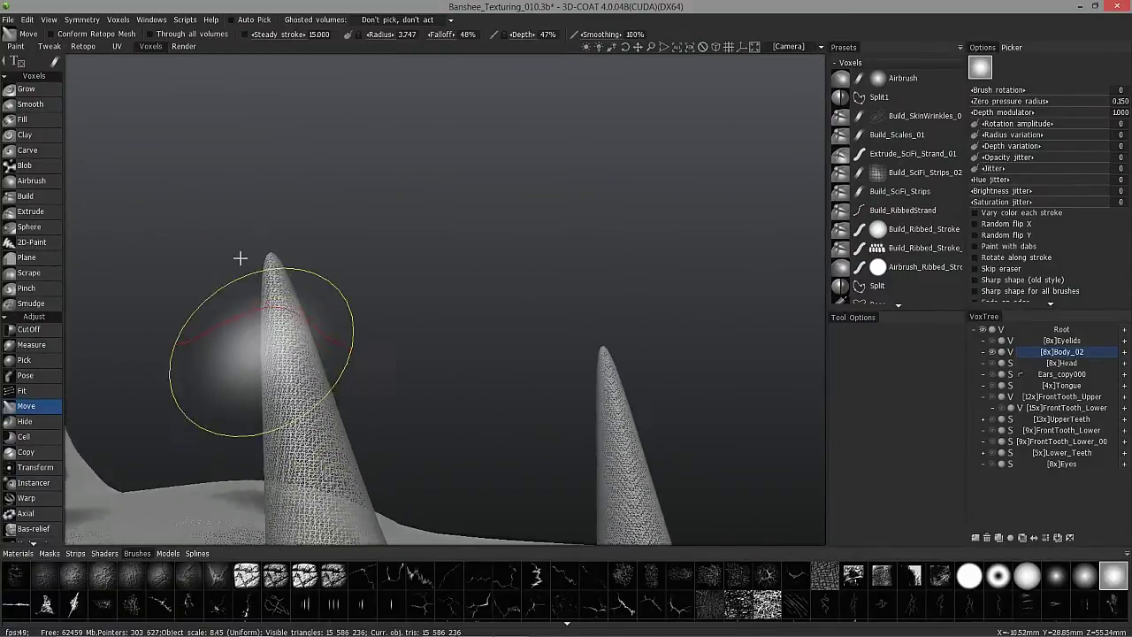
alt+drag(285, 485, 365, 328)
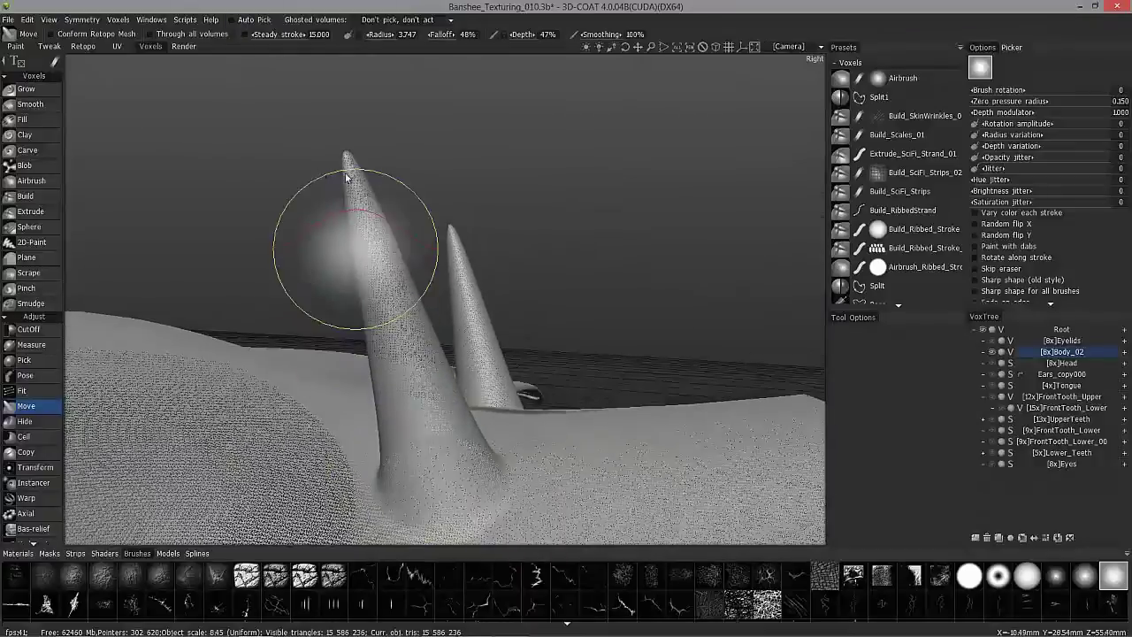
mouse_move(359, 199)
alt+mouse_down()
mouse_move(346, 159)
mouse_move(374, 374)
mouse_move(416, 227)
mouse_move(373, 205)
mouse_move(324, 203)
mouse_move(354, 189)
mouse_move(345, 213)
alt+mouse_up()
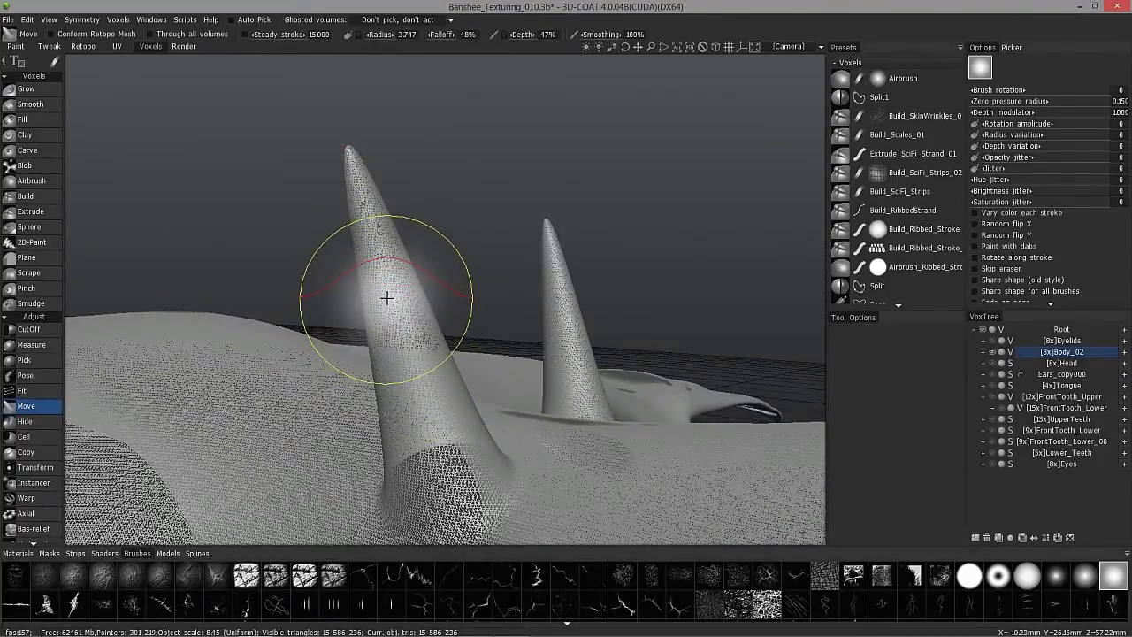
alt+drag(381, 294, 370, 274)
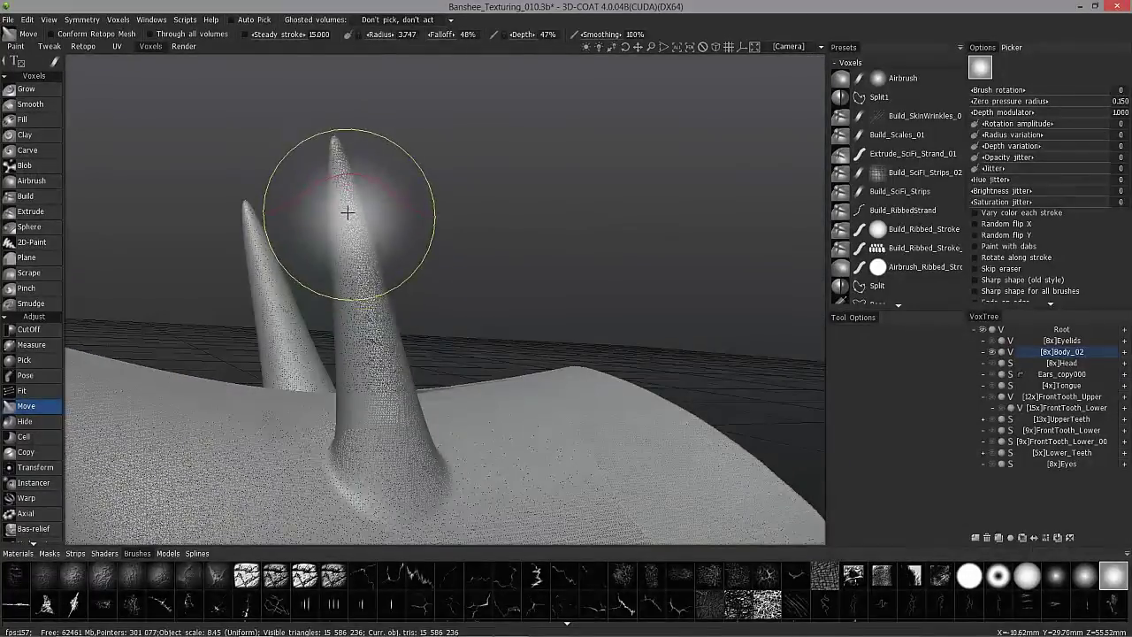
mouse_move(408, 450)
alt+mouse_down()
mouse_move(469, 283)
mouse_move(498, 424)
mouse_move(504, 298)
mouse_move(572, 212)
mouse_move(513, 250)
mouse_move(495, 301)
mouse_move(445, 338)
alt+mouse_up()
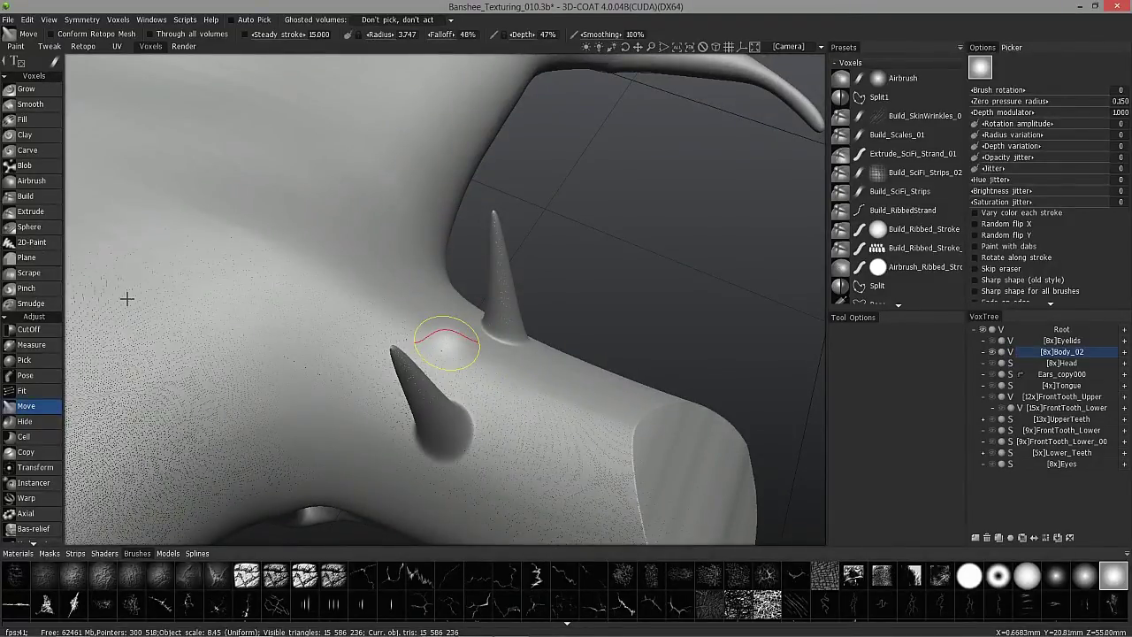
alt+drag(127, 299, 384, 230)
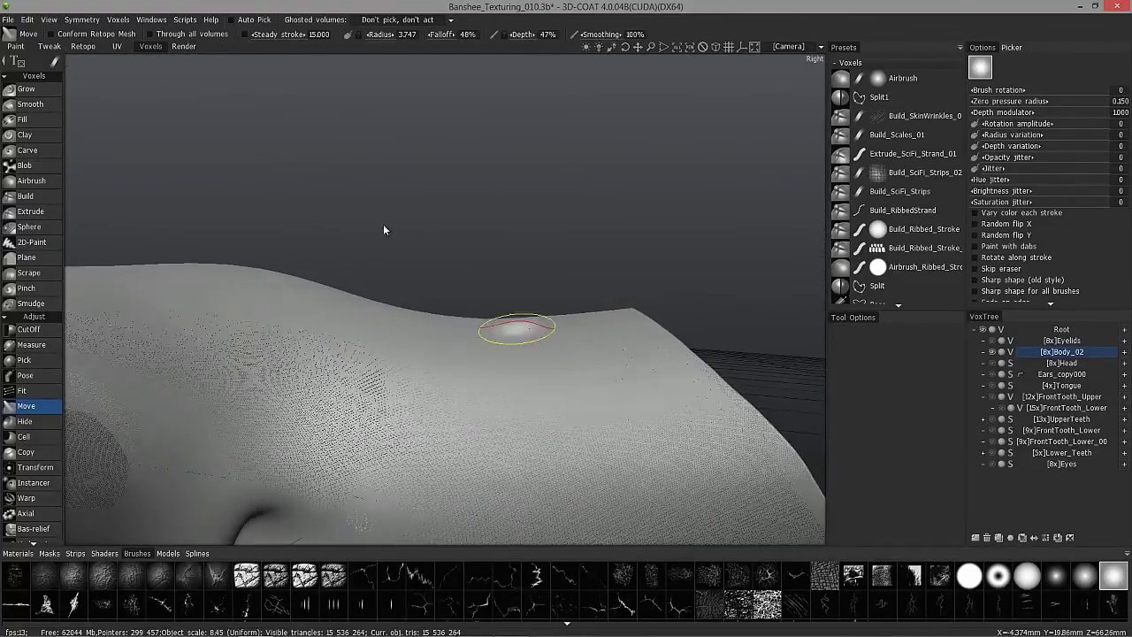
Activate CutOff with the closed spline shape and a depth limit of 2.500, and cut a U-shaped notch into the neck end of Body_02
click(46, 331)
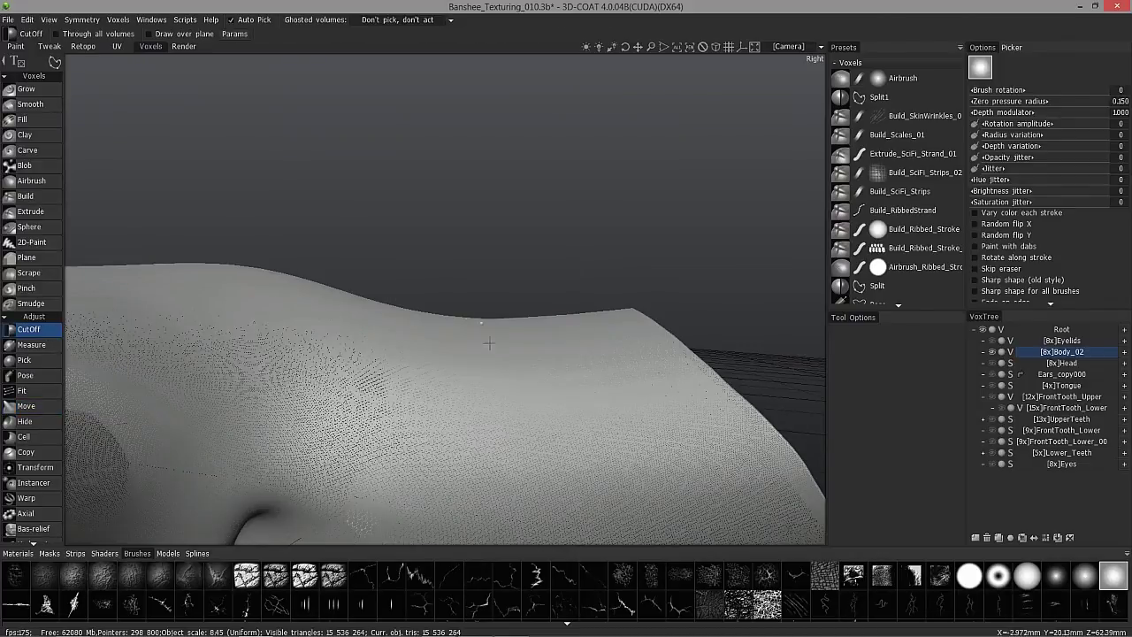
alt+drag(501, 357, 68, 58)
mouse_move(103, 69)
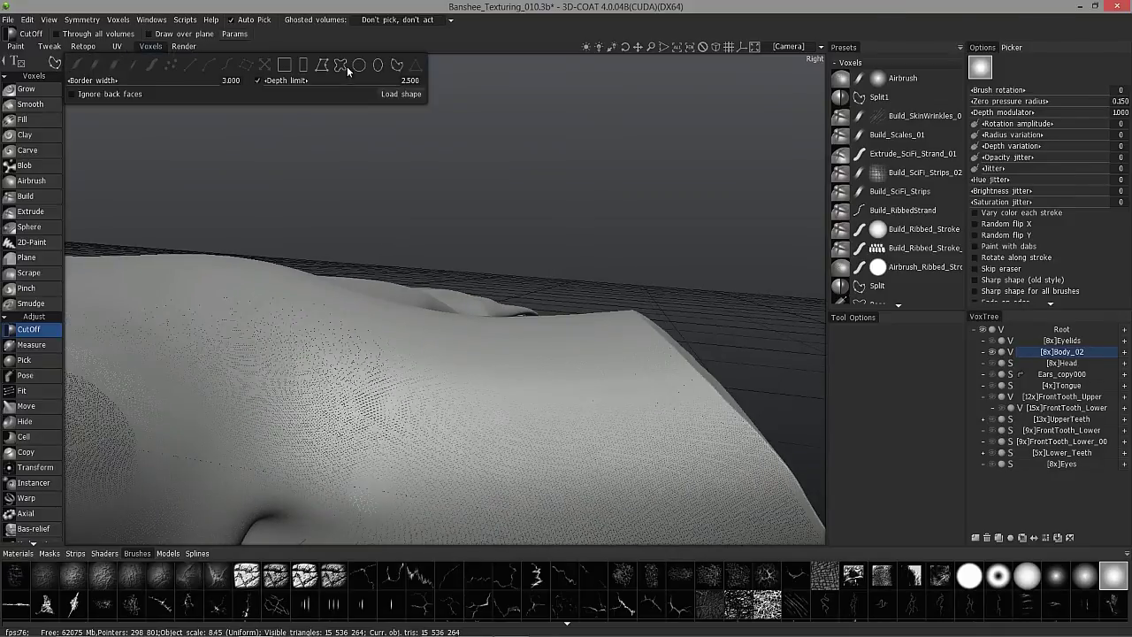
alt+drag(564, 244, 550, 276)
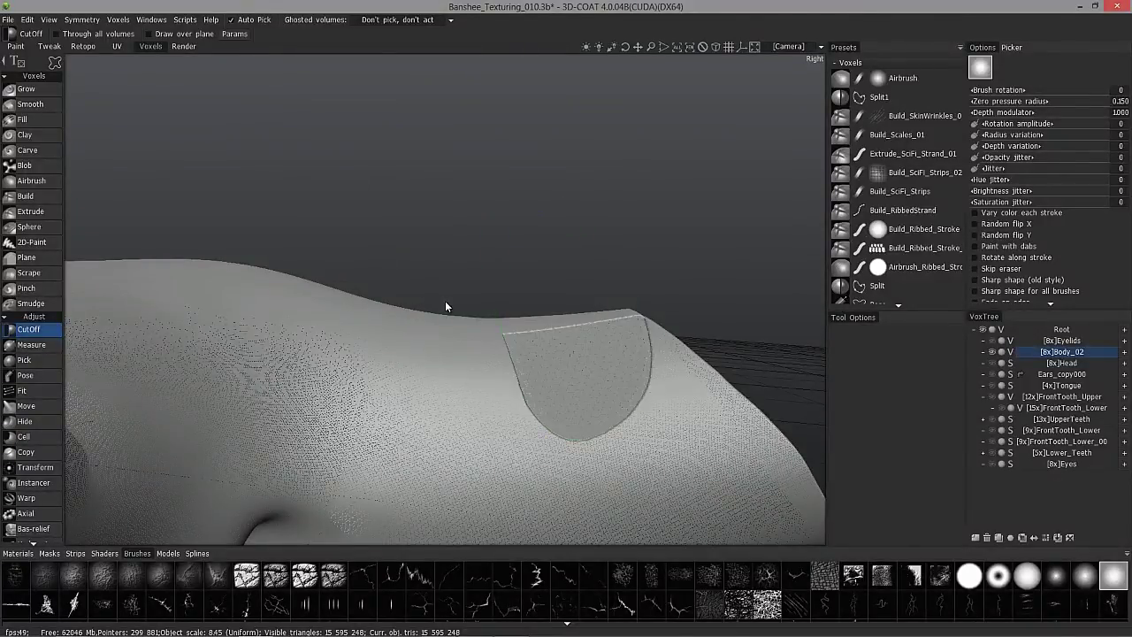
Inspect the notch's depth, turn off the depth limit, and cut a smaller U-shaped notch through the neck inside the first one
mouse_move(449, 303)
alt+mouse_down()
mouse_move(517, 374)
mouse_move(545, 311)
mouse_move(542, 336)
mouse_move(646, 327)
mouse_move(614, 424)
alt+mouse_up()
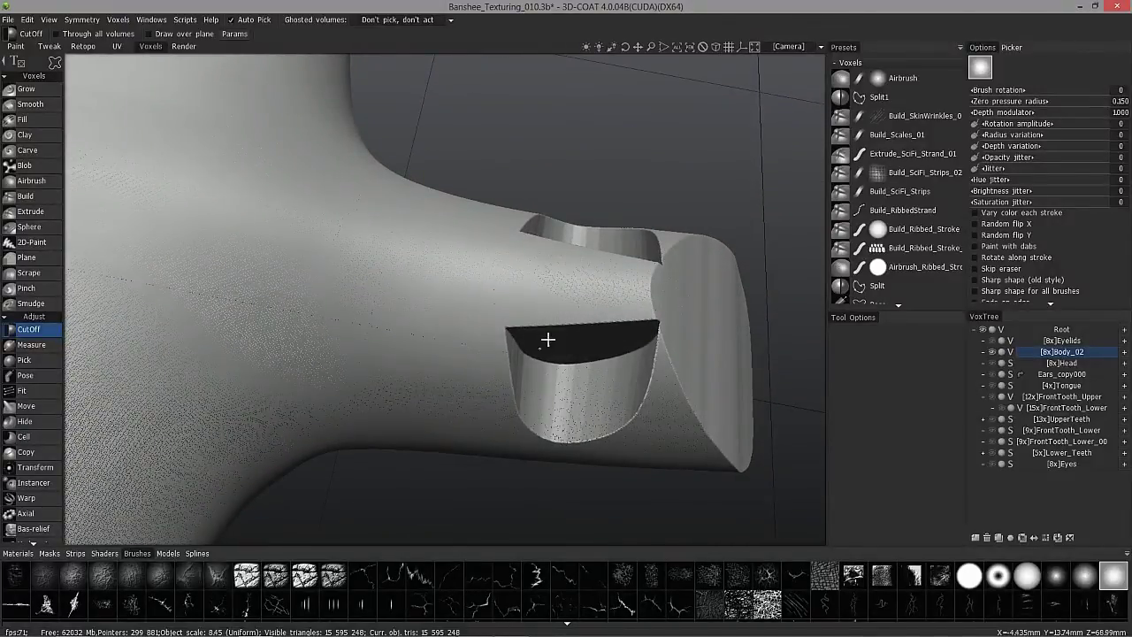
alt+drag(633, 386, 513, 301)
click(54, 64)
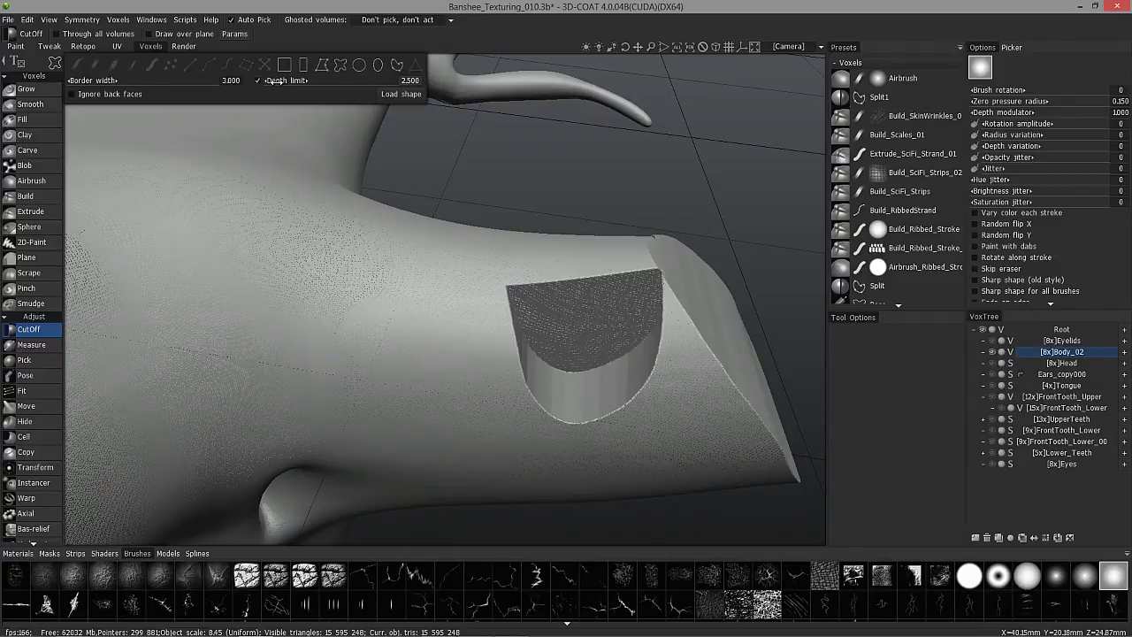
alt+drag(362, 144, 588, 318)
mouse_move(567, 213)
mouse_down()
mouse_move(592, 343)
mouse_move(573, 313)
mouse_move(608, 315)
mouse_move(561, 233)
mouse_move(722, 206)
mouse_move(527, 324)
mouse_move(499, 295)
mouse_up()
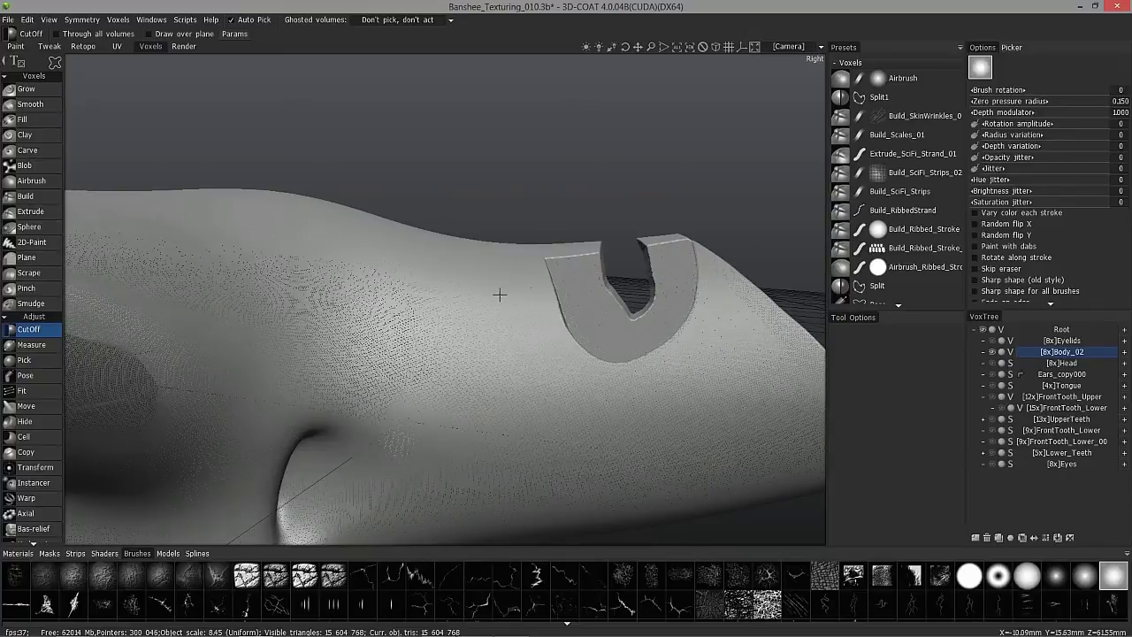
Undo the CutOff notches in Body_02 and isolate the Head volume for editing, hiding Body_02
key(ctrl+z)
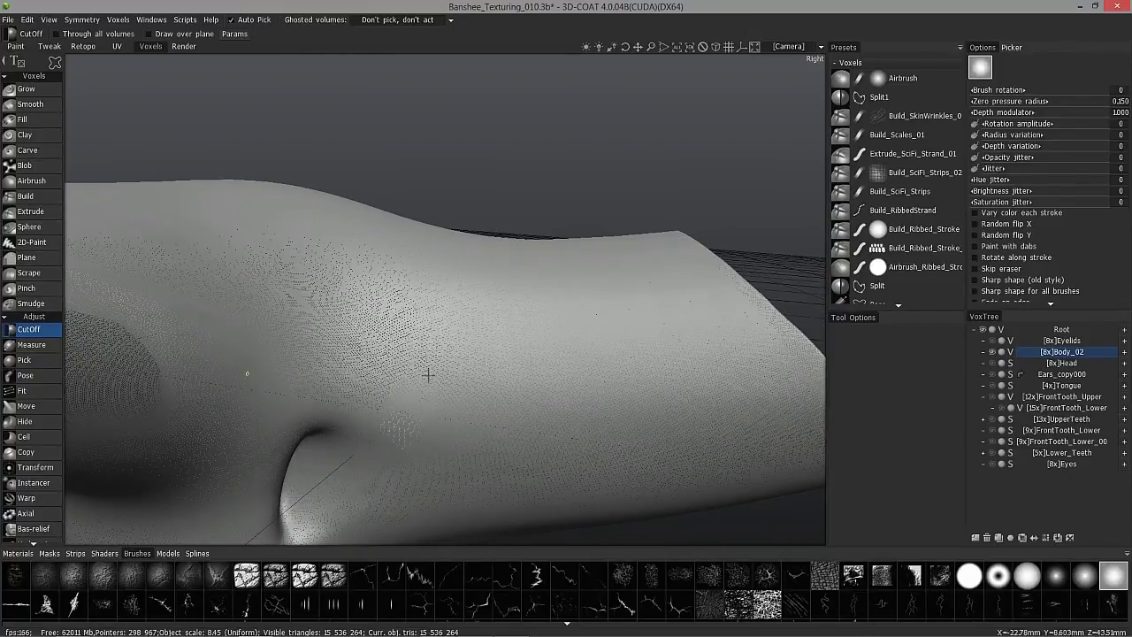
click(1066, 363)
click(991, 363)
click(990, 352)
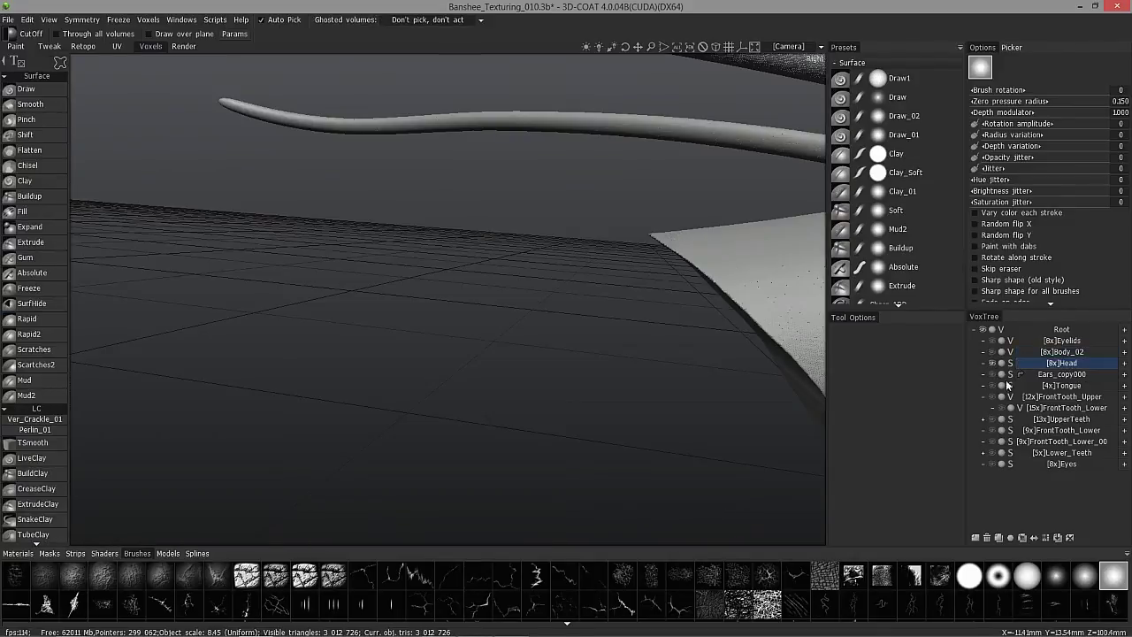
alt+drag(740, 359, 543, 274)
alt+drag(545, 373, 539, 334)
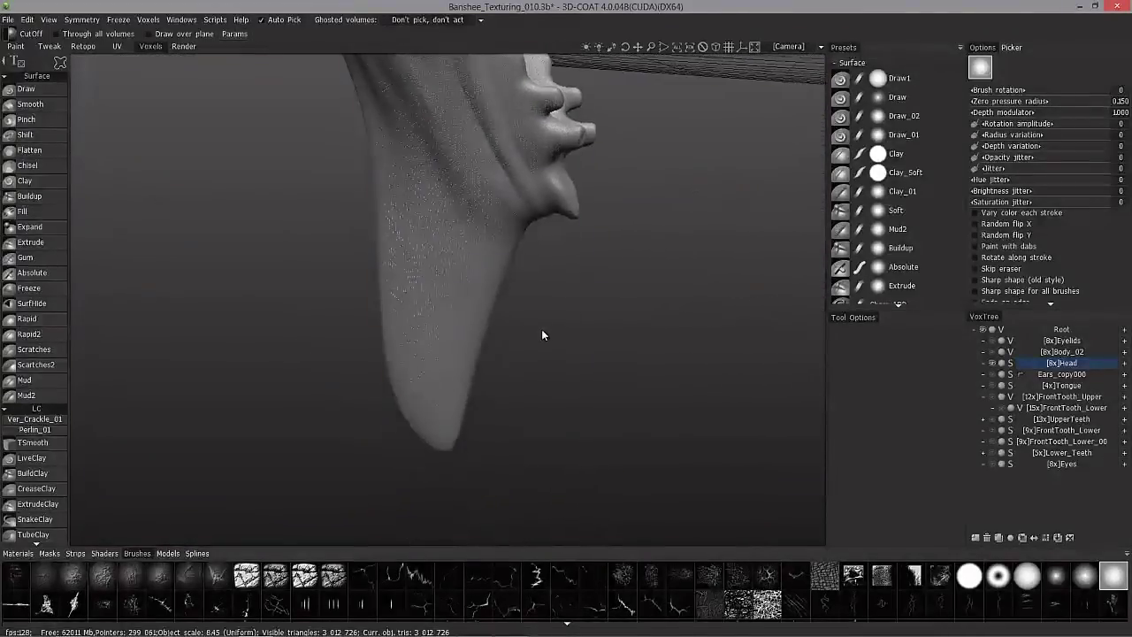
alt+drag(541, 333, 460, 339)
Activate CutOff on the Head and cut a small freehand notch into the front edge of the chin flap
scroll(51, 443, down, 5)
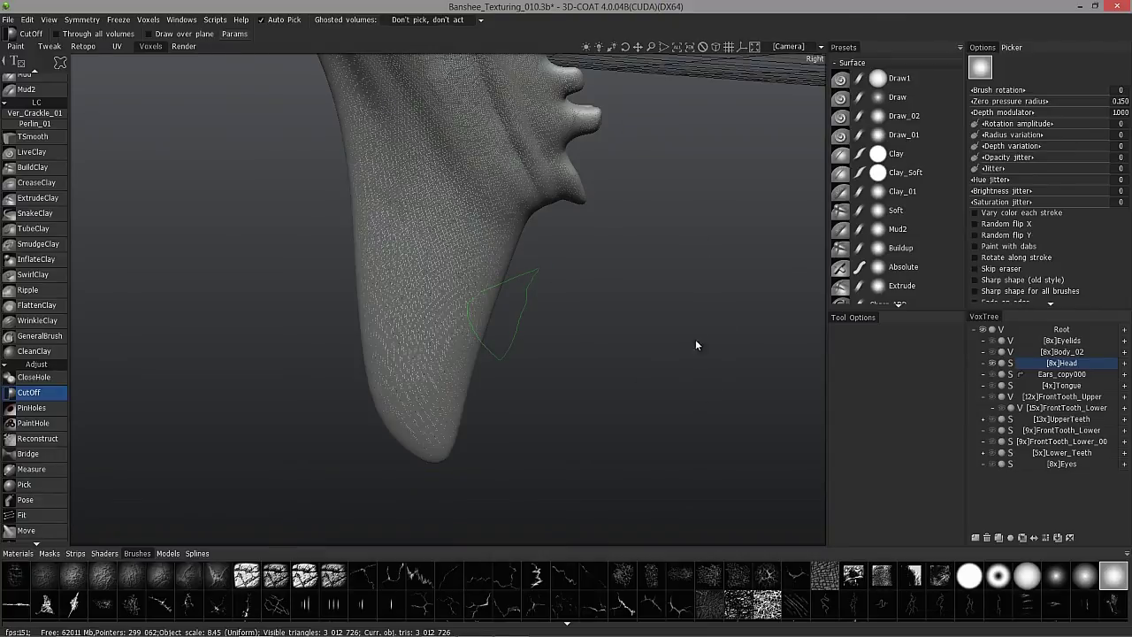
mouse_move(682, 366)
mouse_down()
mouse_move(404, 341)
mouse_move(445, 362)
mouse_up()
scroll(434, 354, up, 5)
drag(432, 283, 274, 95)
scroll(534, 305, up, 3)
mouse_move(378, 100)
middle_down()
mouse_move(470, 104)
mouse_move(589, 151)
mouse_move(607, 359)
mouse_move(516, 500)
mouse_move(395, 262)
mouse_move(518, 336)
mouse_move(543, 372)
mouse_move(599, 222)
mouse_move(457, 308)
mouse_move(462, 251)
mouse_move(537, 191)
mouse_move(247, 207)
middle_up()
Choose the closed spline shape for CutOff and place an irregular outline across the chin flap's front edge, just above the first notch
click(60, 63)
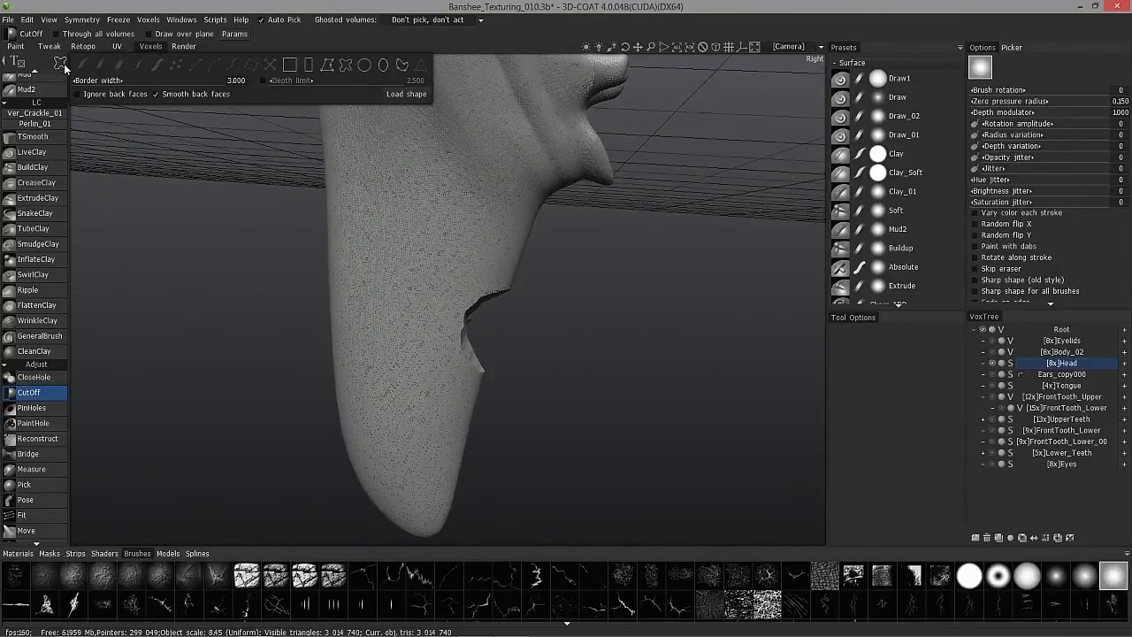
click(401, 65)
click(538, 204)
click(503, 232)
click(514, 249)
click(476, 263)
click(465, 279)
click(491, 275)
click(506, 263)
click(555, 274)
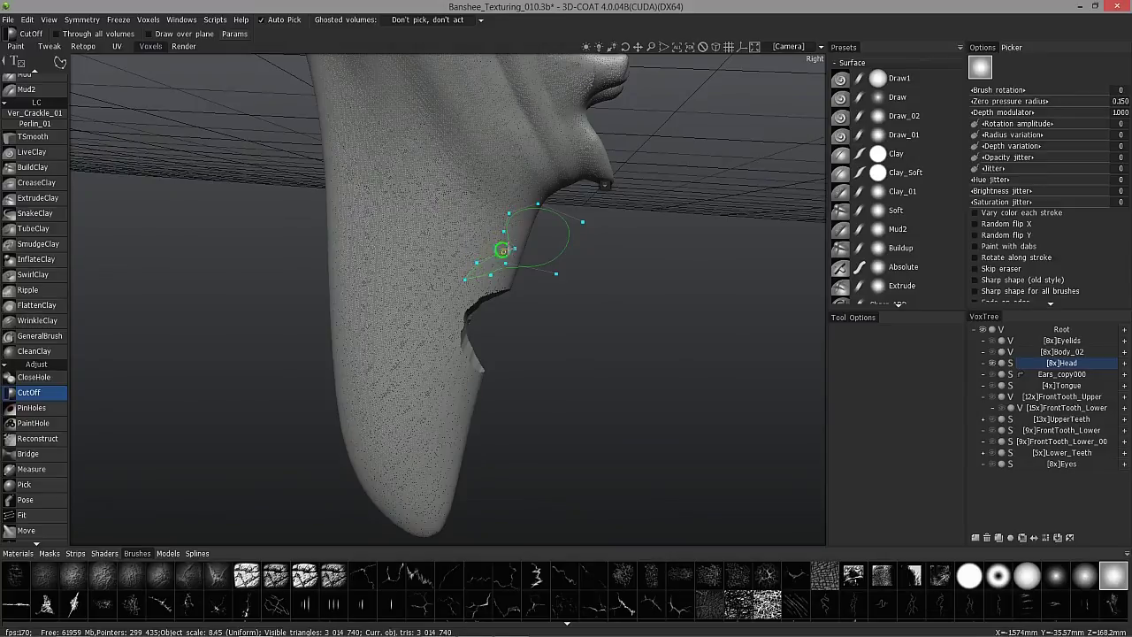
Turn B-Splines off for the cut outline to compare the curve, and turn it back on
right_click(608, 192)
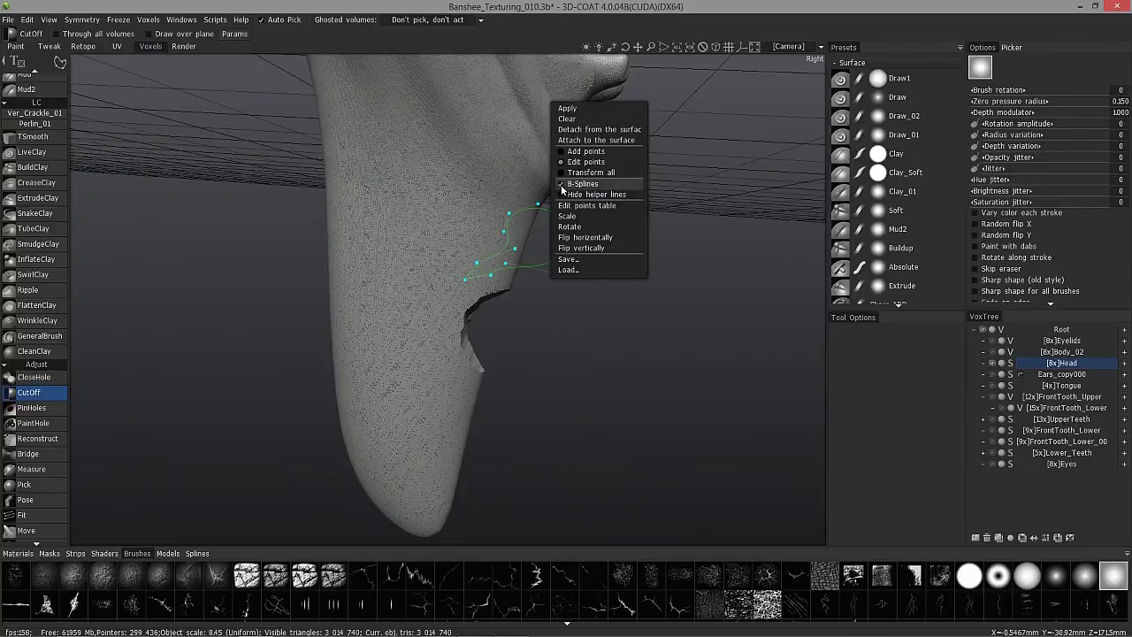
click(570, 185)
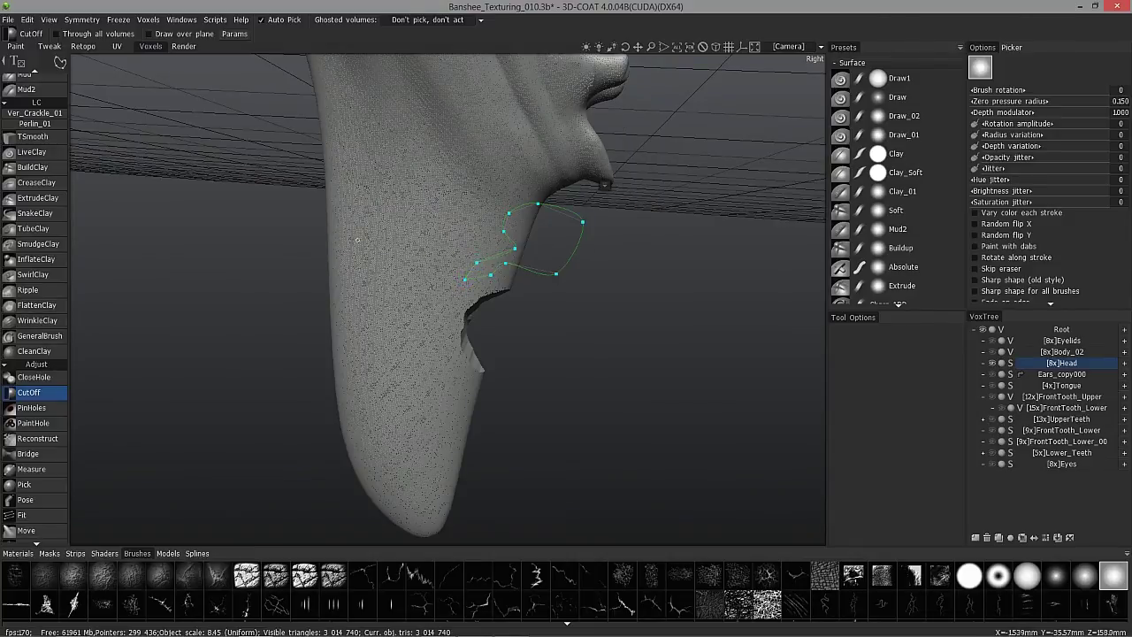
right_click(614, 195)
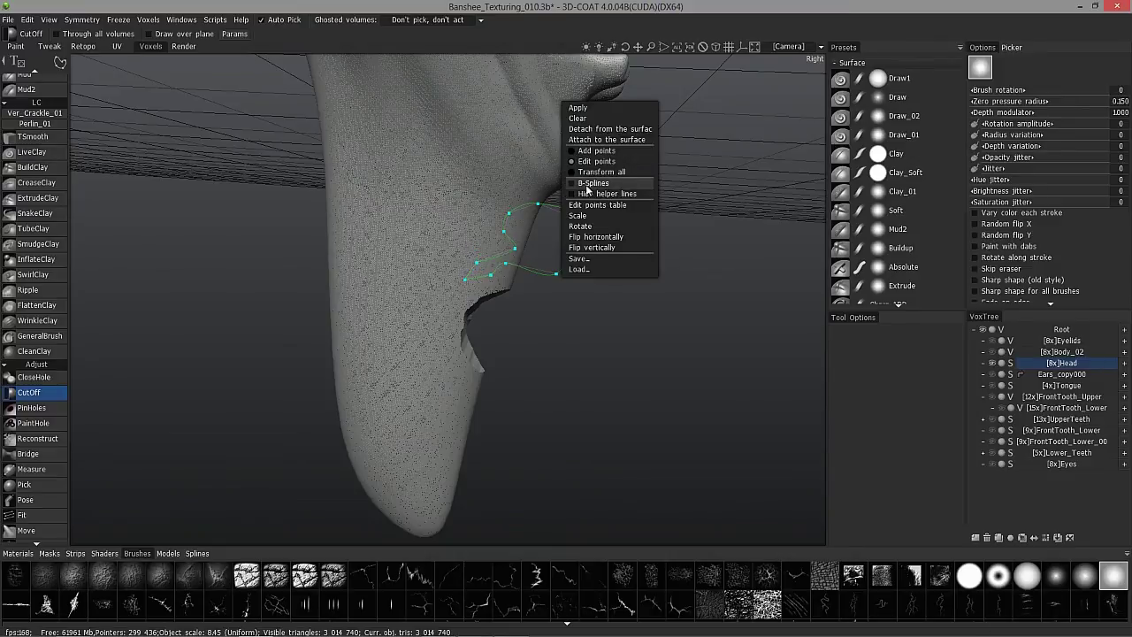
click(585, 183)
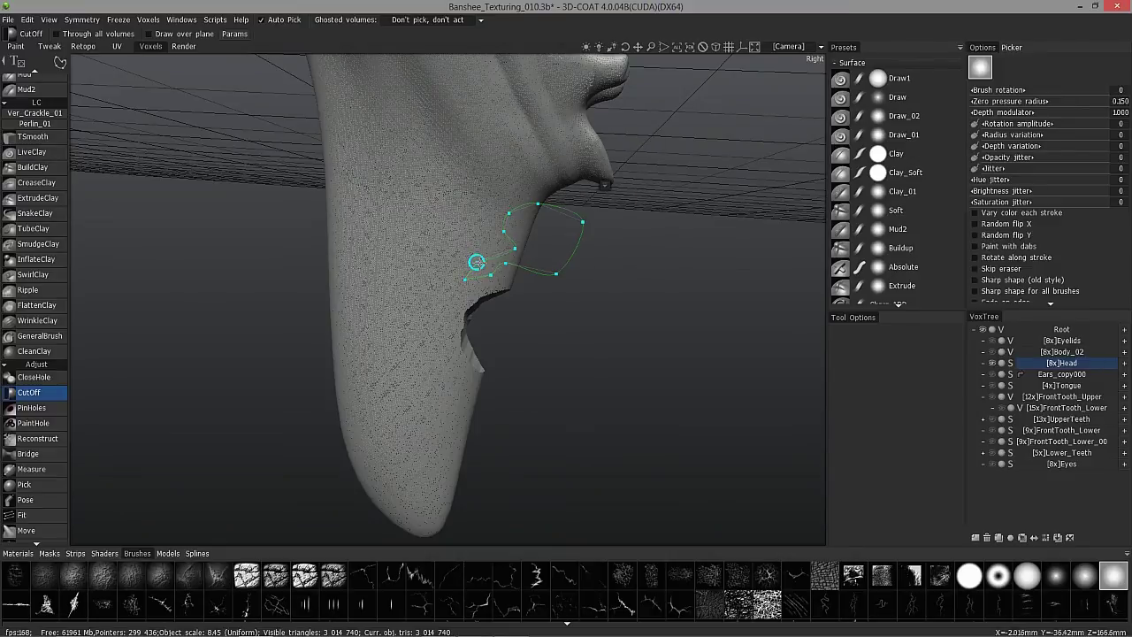
right_click(605, 187)
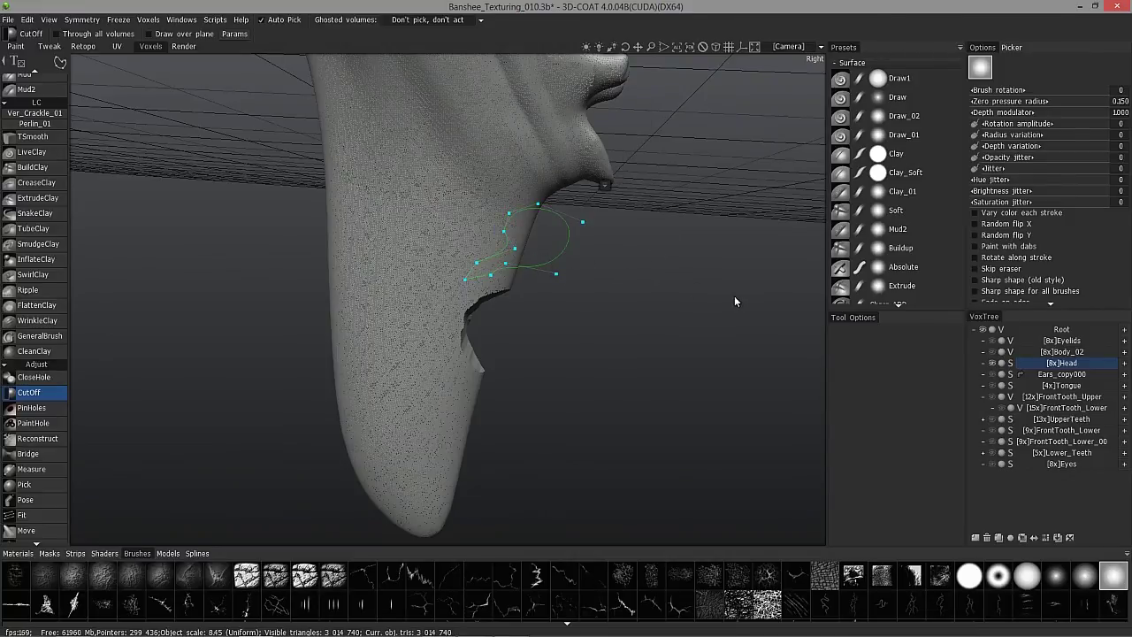
right_click(603, 189)
Make the outline's upper point a sharp corner and apply the cut to the chin flap
mouse_move(538, 203)
mouse_down()
mouse_move(531, 212)
mouse_move(537, 203)
mouse_up()
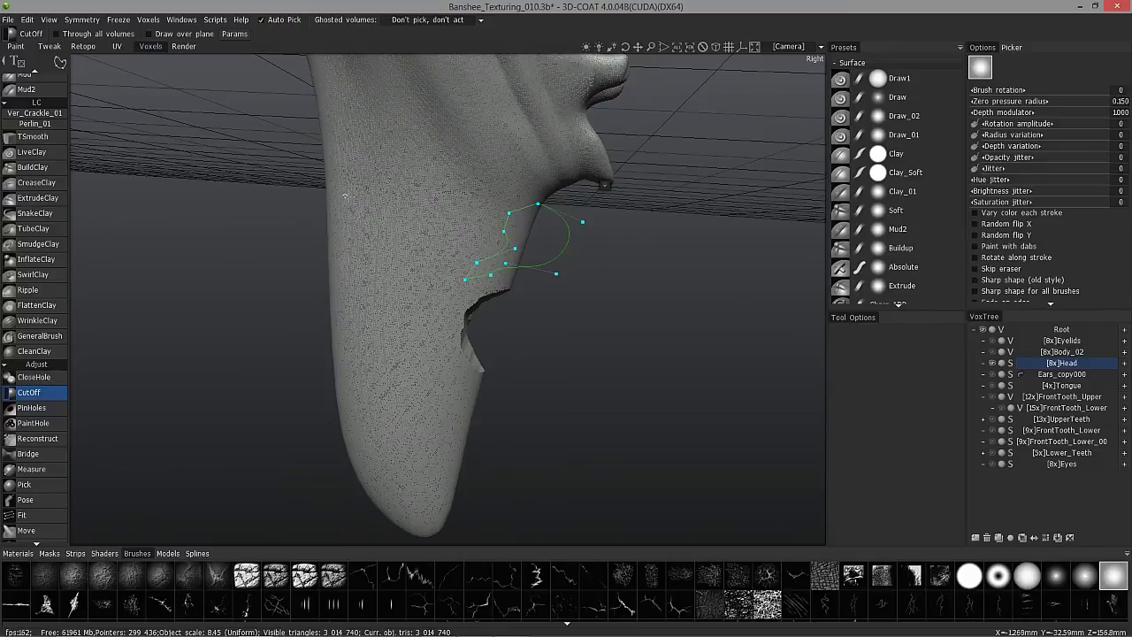
right_click(586, 194)
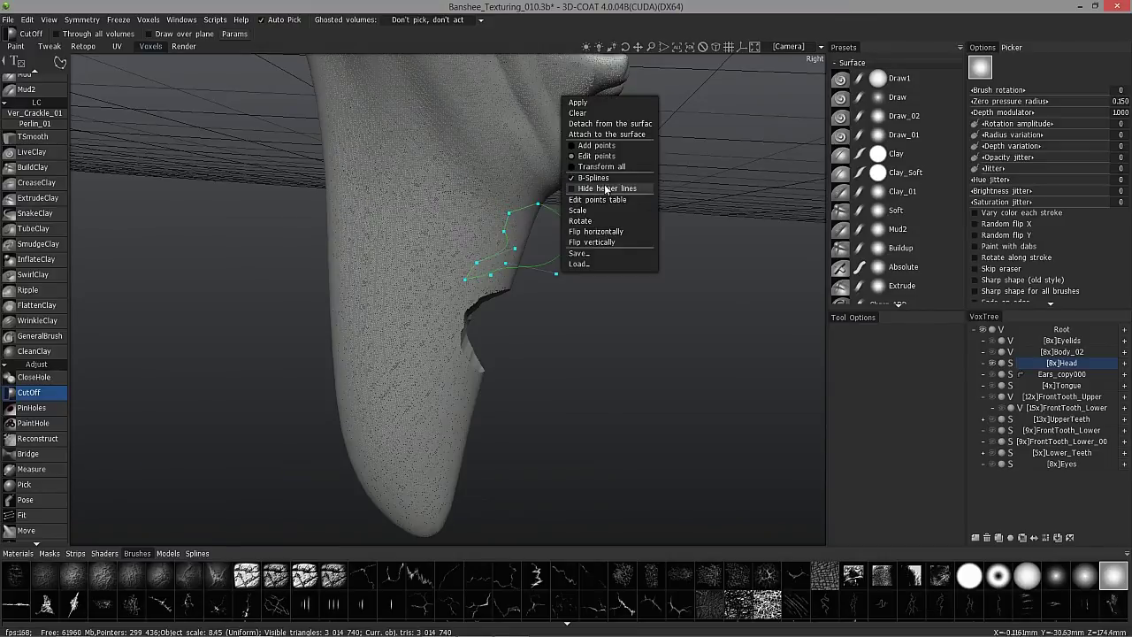
click(603, 102)
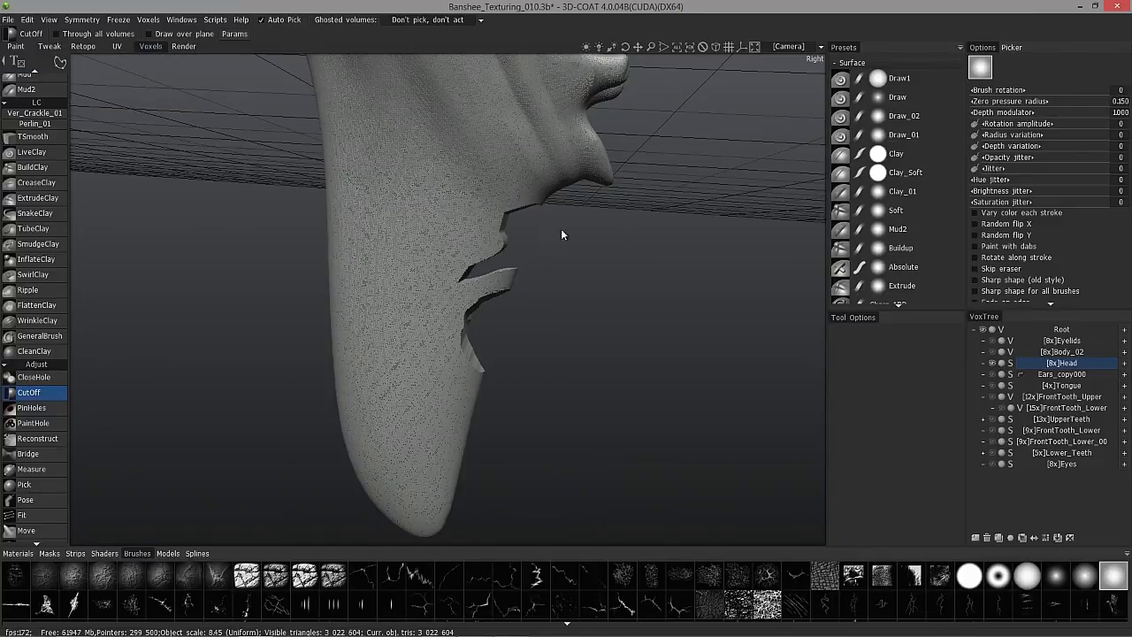
Place a four-point closed outline over the chin notches and review its point editing, B-Splines and surface attachment options
click(480, 228)
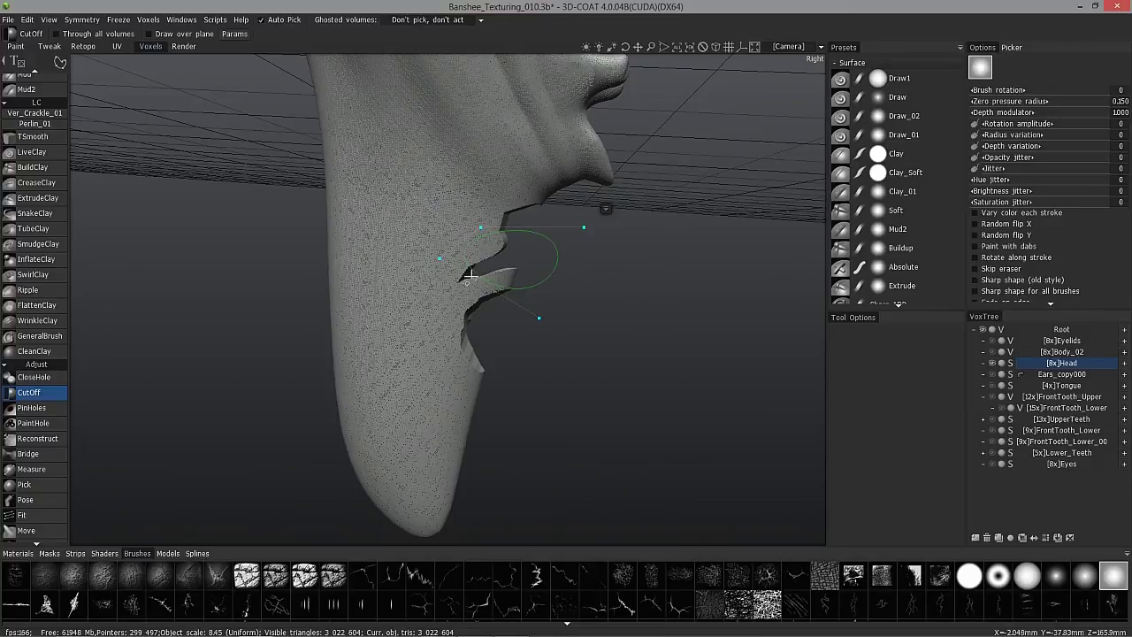
right_click(554, 127)
click(612, 215)
right_click(591, 215)
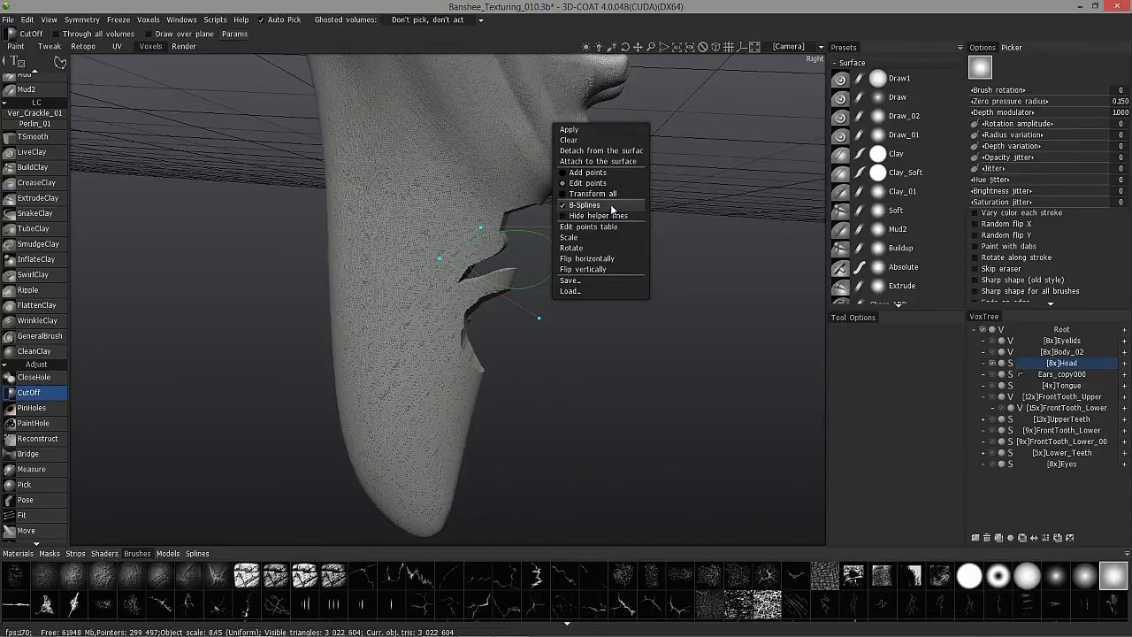
click(566, 183)
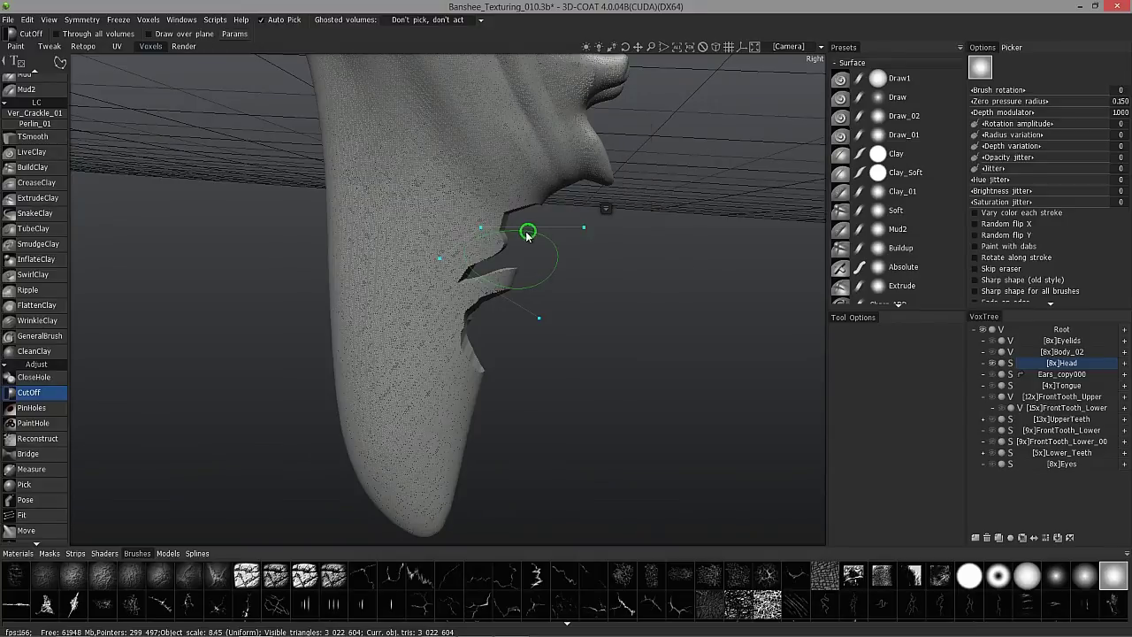
right_click(605, 217)
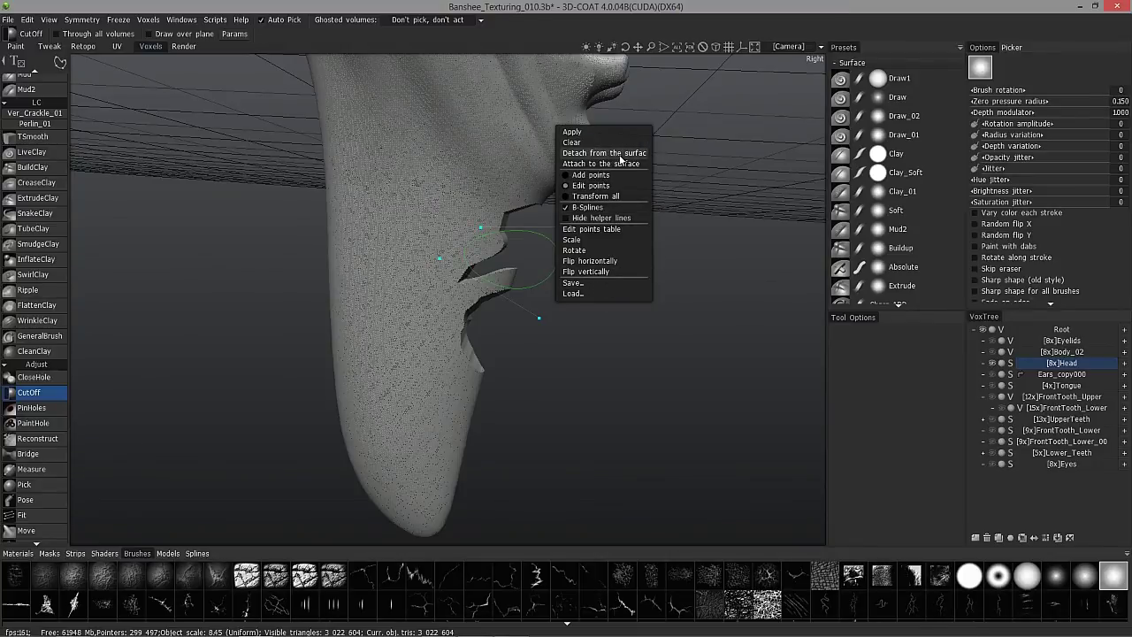
right_click(599, 212)
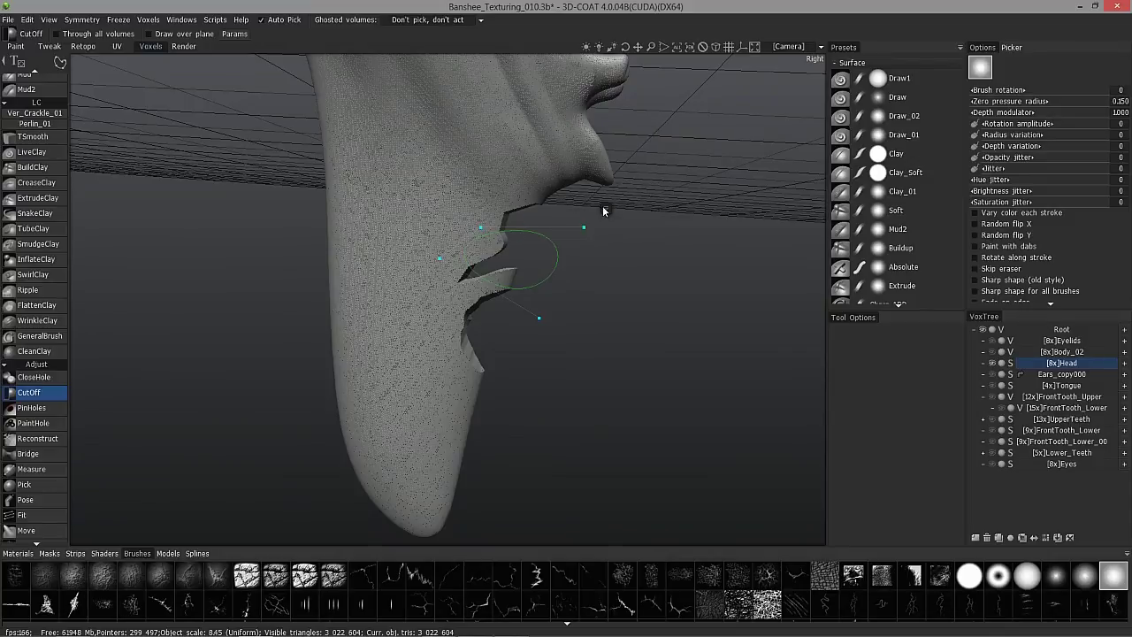
right_click(603, 208)
click(606, 211)
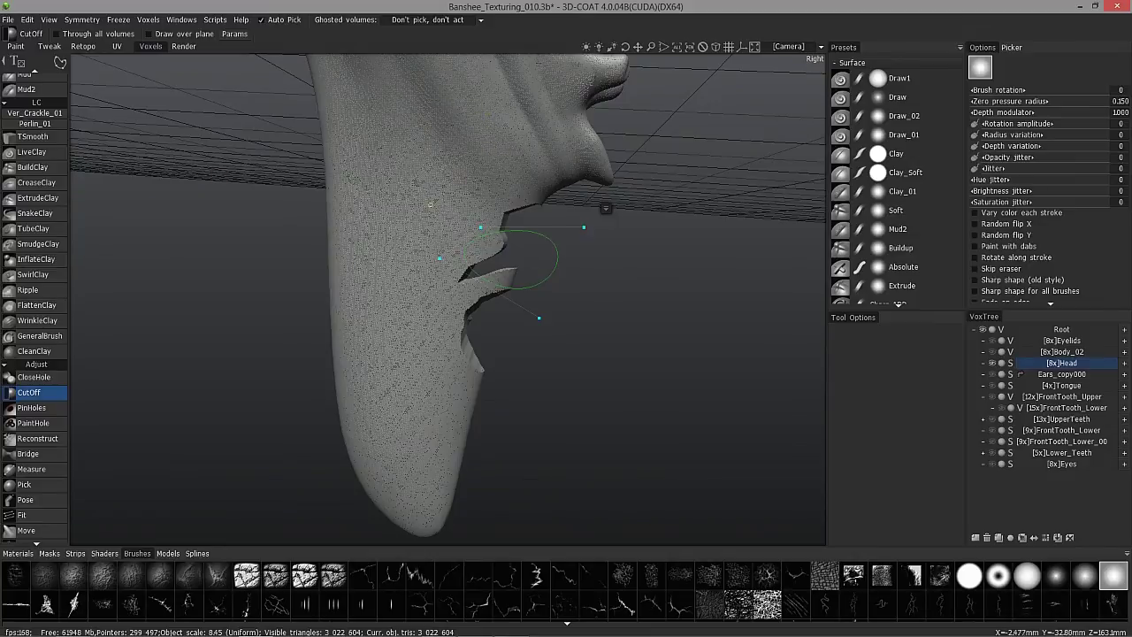
Examine the outline's points table and its numeric Scale, Rotate and Flip options without changing any values
right_click(579, 225)
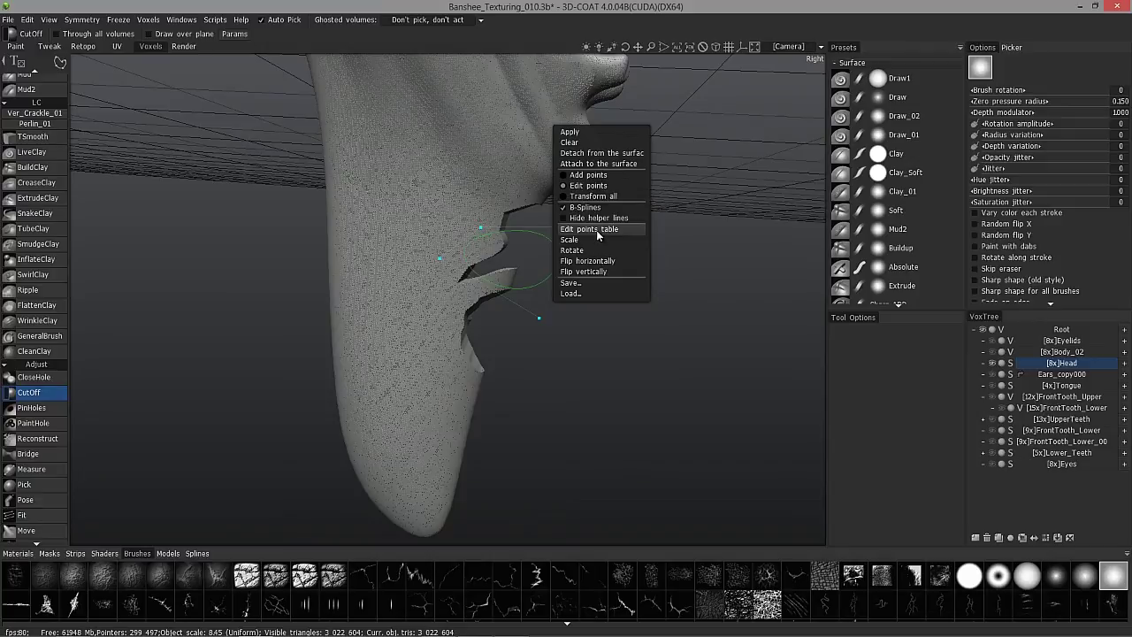
click(605, 232)
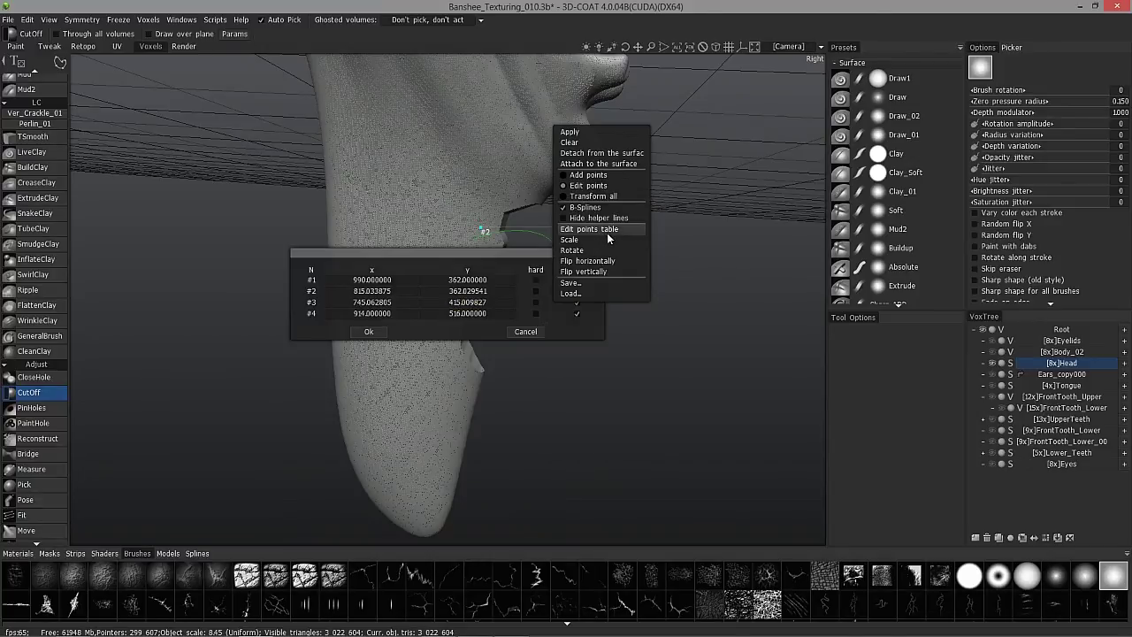
click(521, 334)
right_click(602, 221)
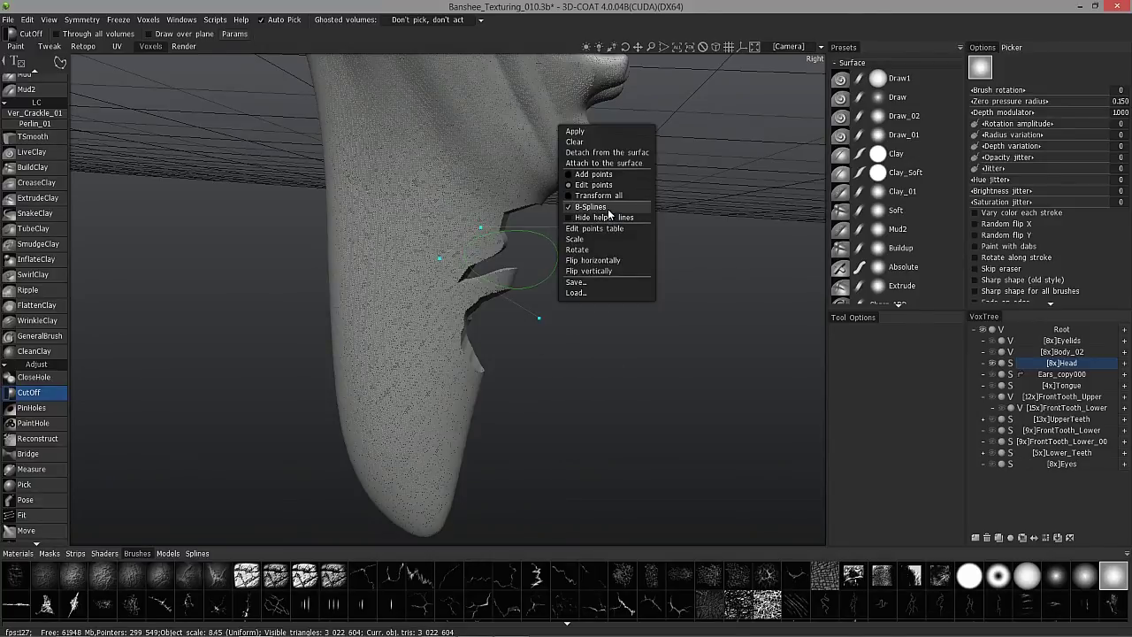
click(576, 241)
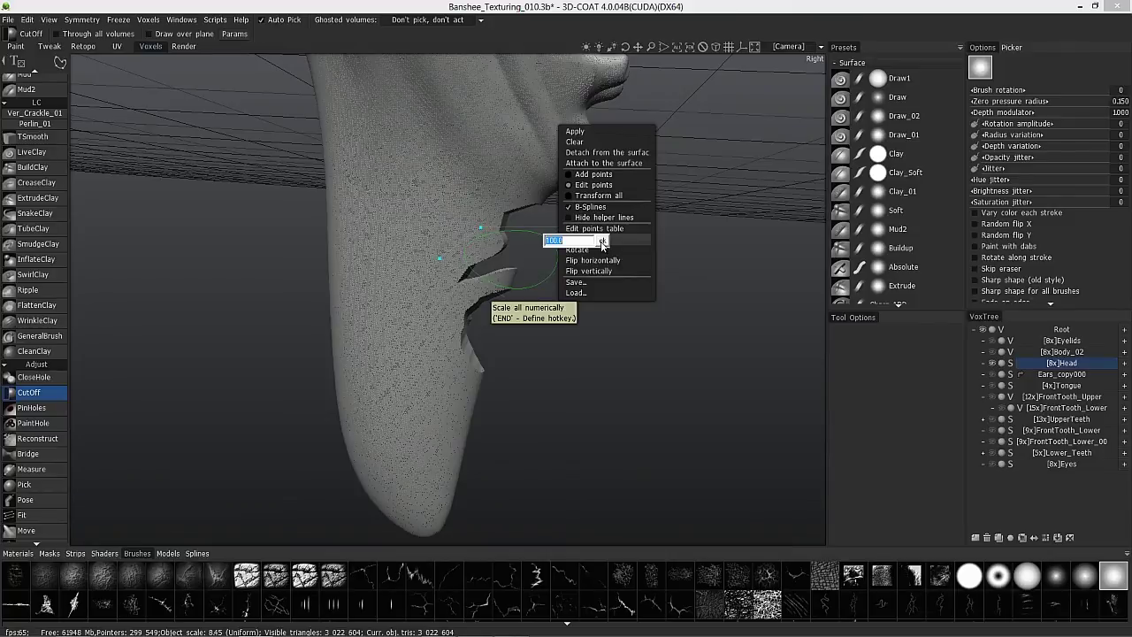
click(602, 241)
click(597, 261)
click(598, 272)
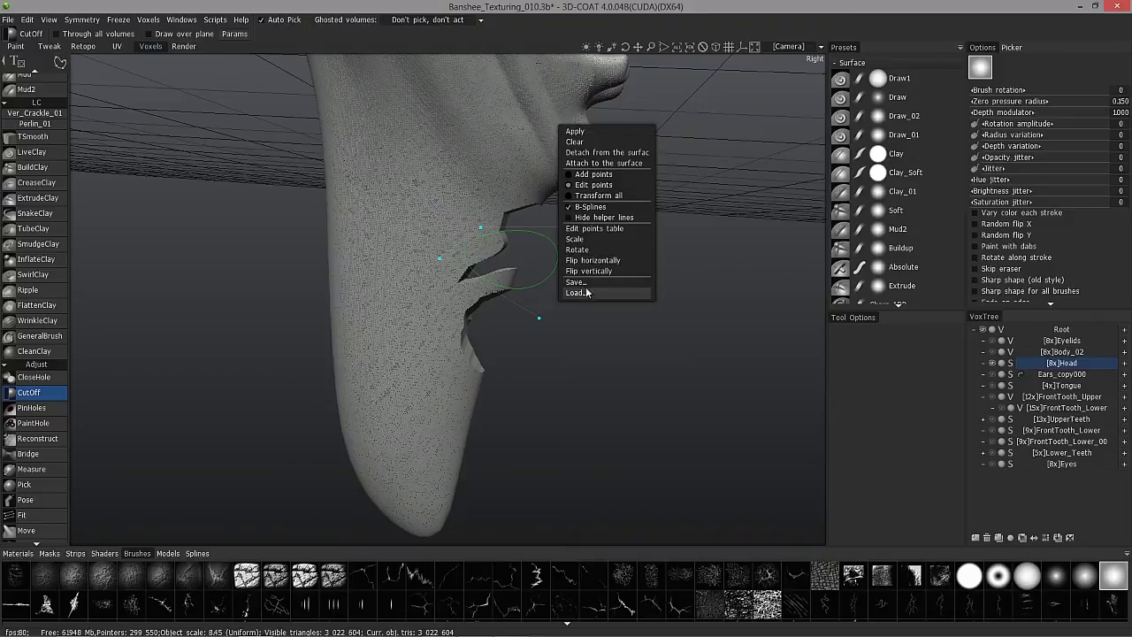
Use Transform all to move and widen the whole outline over the chin notches, and clear the outline
click(598, 195)
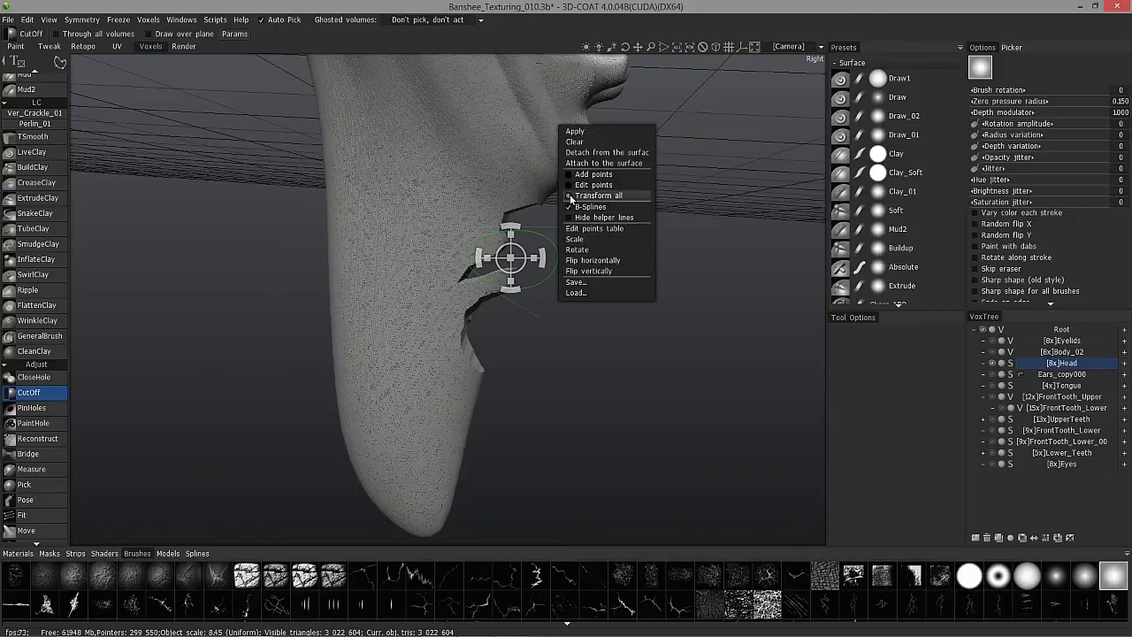
key(Return)
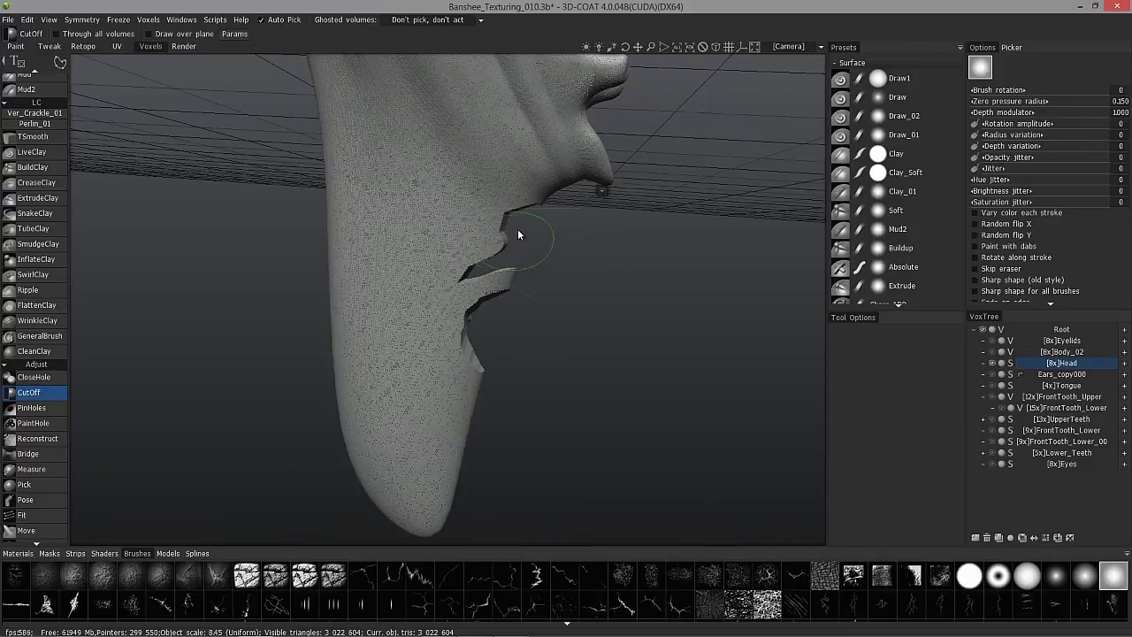
drag(505, 239, 527, 241)
mouse_move(534, 247)
drag(534, 247, 553, 243)
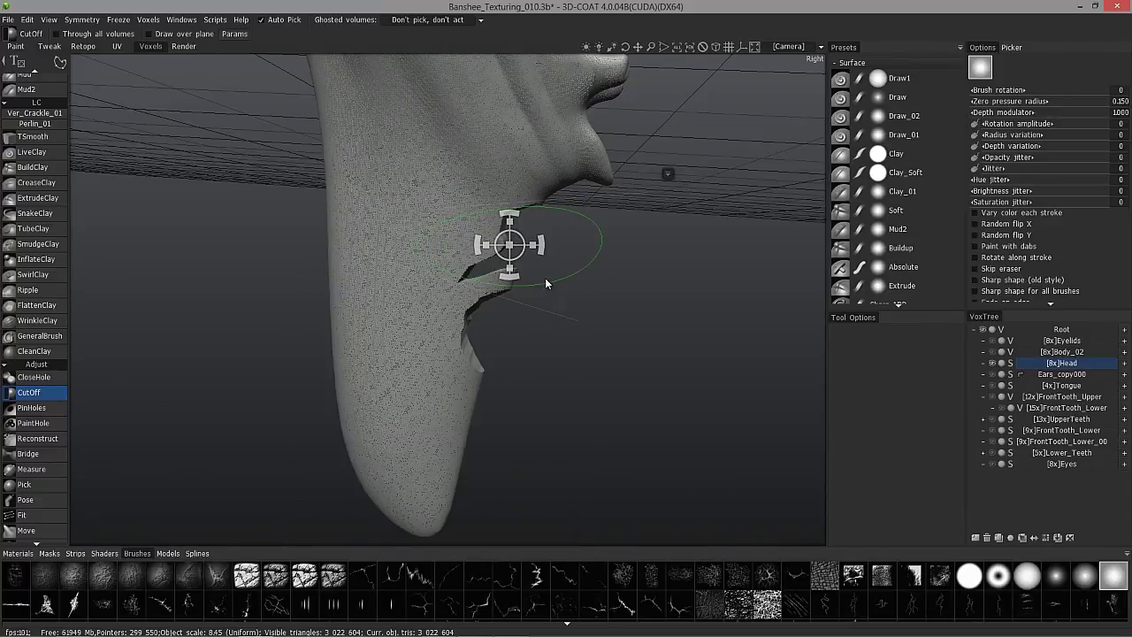
click(668, 173)
click(672, 191)
key(Return)
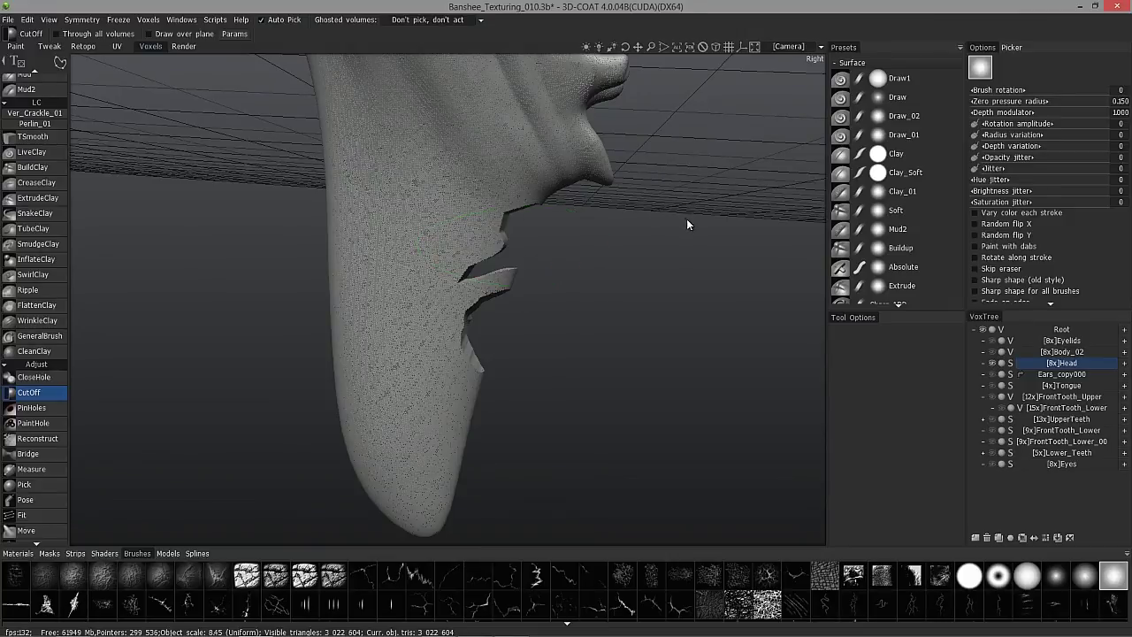
Undo the spline cut on the Head's chin flap and isolate Body_02 instead of the Head
drag(603, 281, 424, 301)
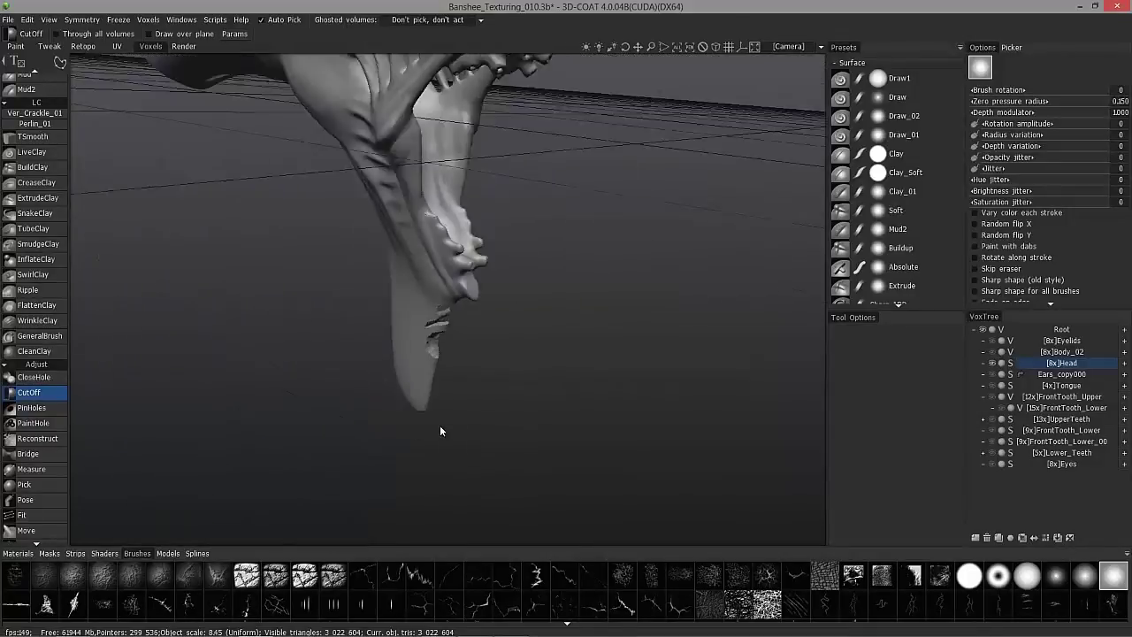
key(Right)
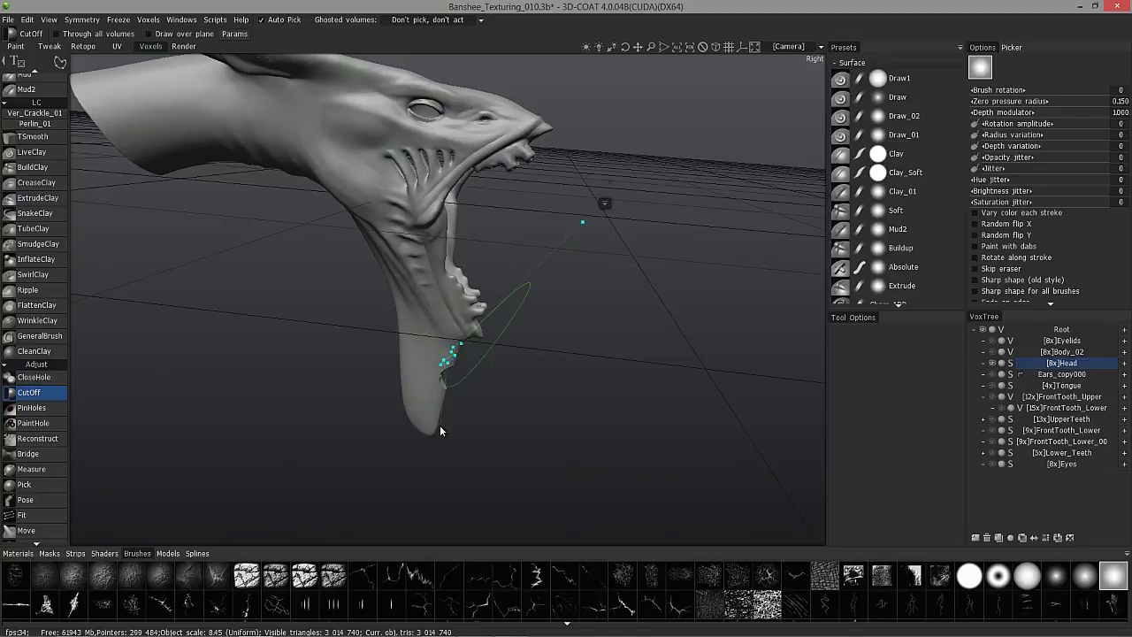
key(Return)
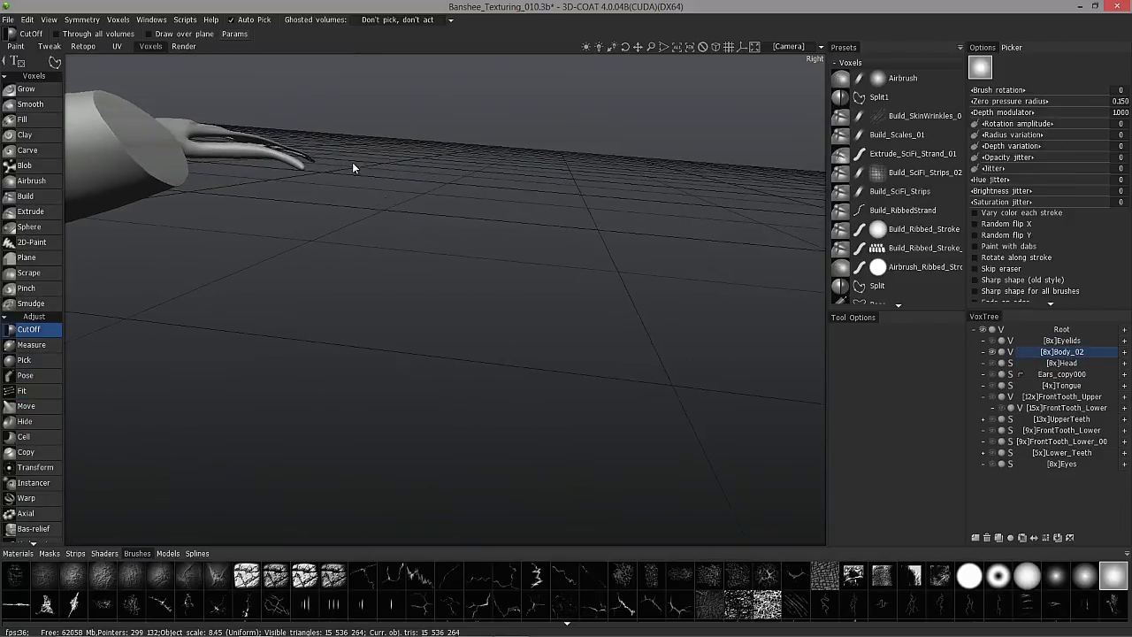
drag(352, 164, 440, 277)
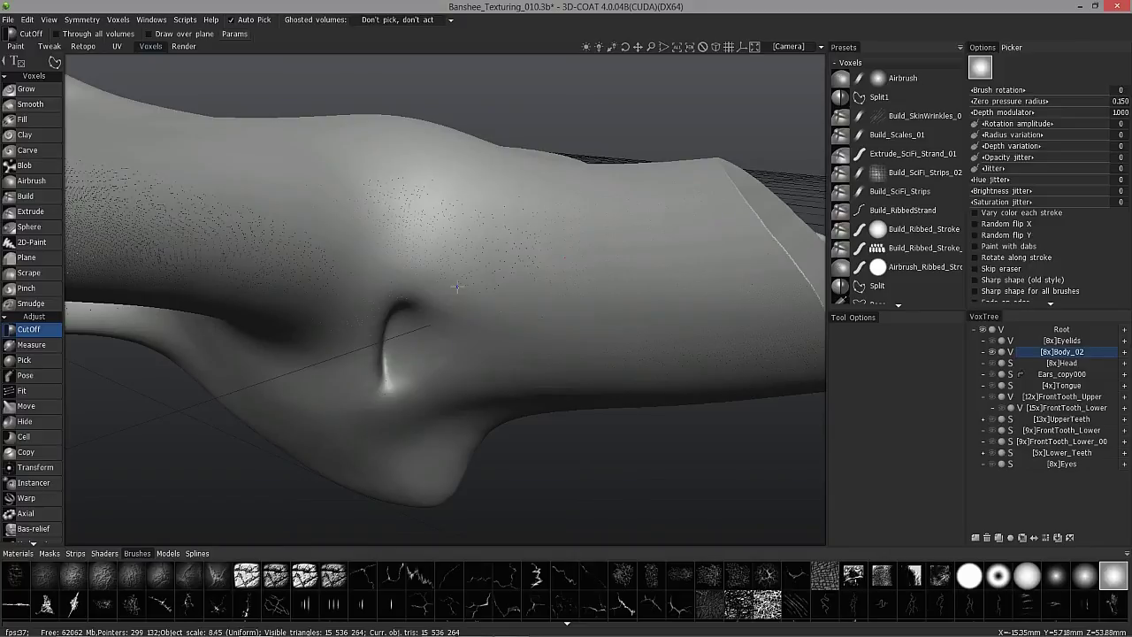
Try the Clay tool on Body_02 just above the small curved fold and undo the last stroke
mouse_move(370, 263)
right_down()
mouse_move(333, 295)
mouse_move(343, 283)
mouse_move(442, 293)
mouse_move(434, 288)
right_up()
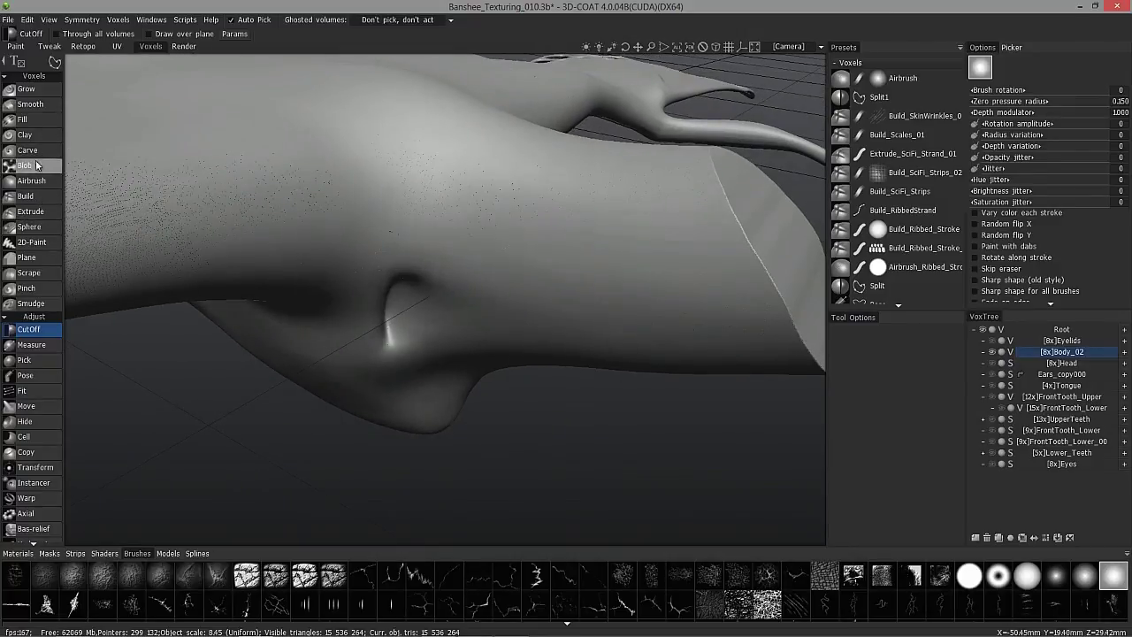
click(26, 134)
mouse_move(81, 113)
right_down()
mouse_move(292, 250)
mouse_move(387, 252)
mouse_move(409, 236)
mouse_move(397, 271)
right_up()
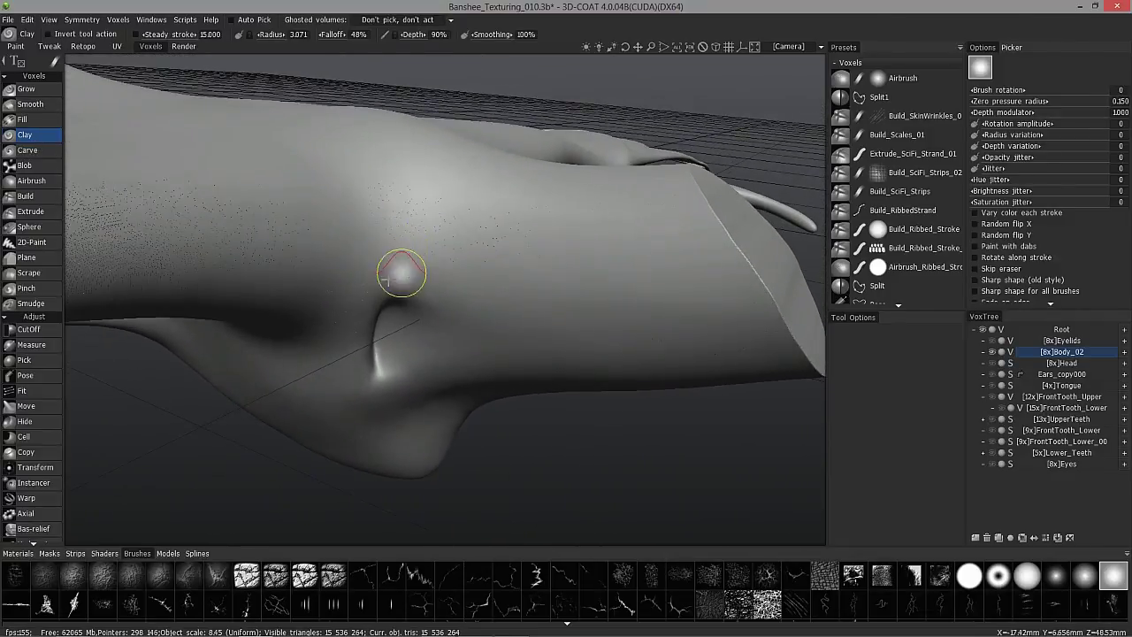
key(ctrl+z)
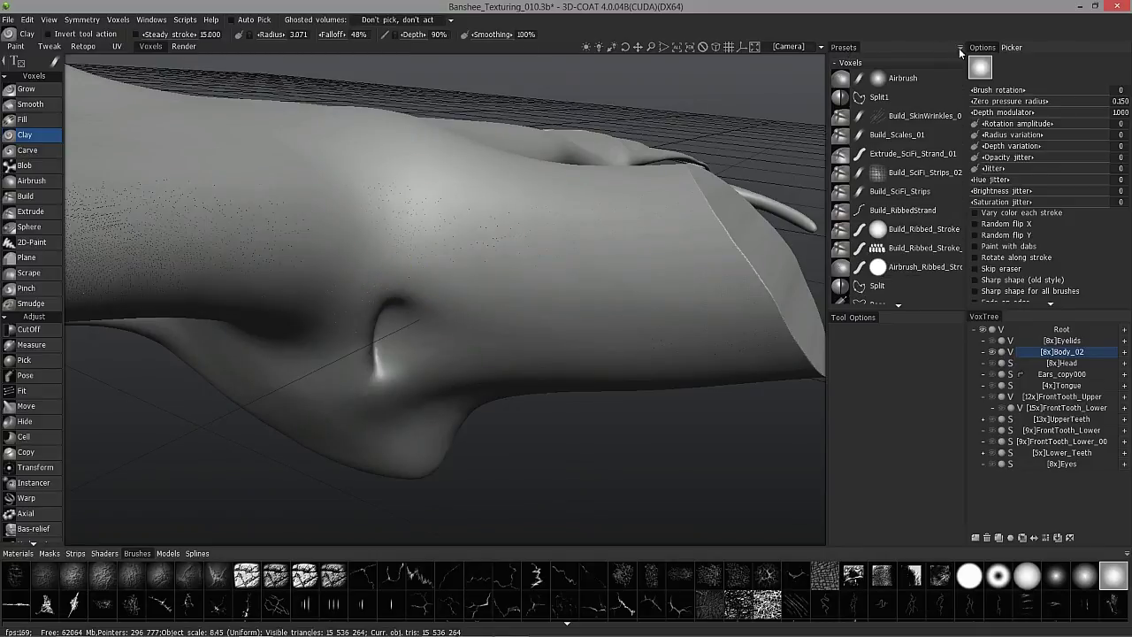
Load the Build_SkinWrinkles_01 preset for the Build tool and bring up the stroke mode options
double_click(910, 121)
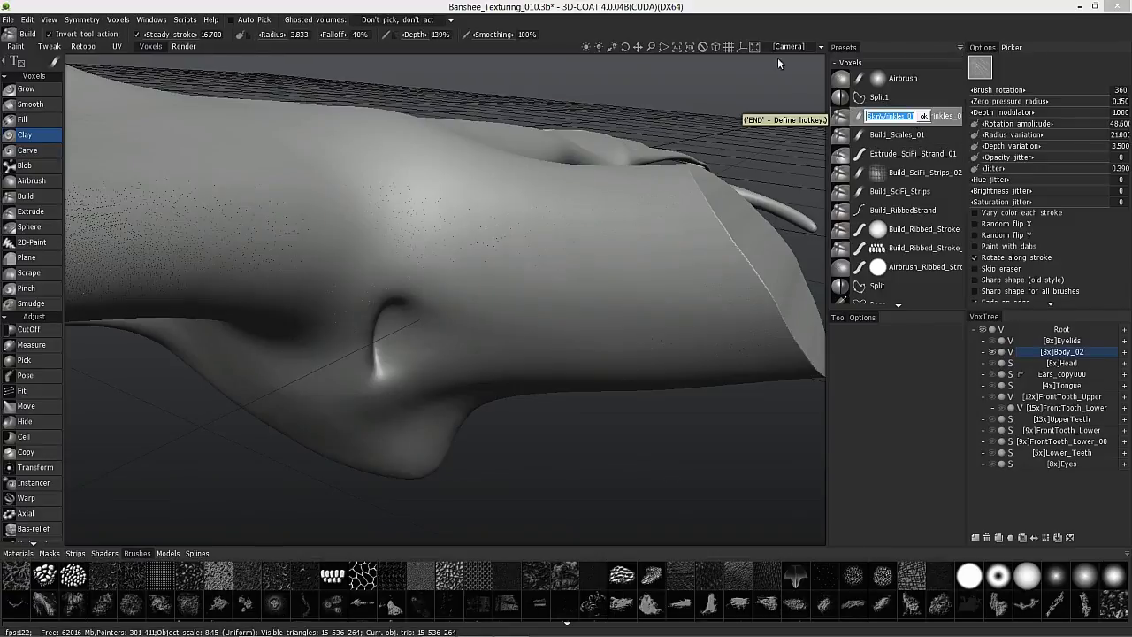
click(846, 121)
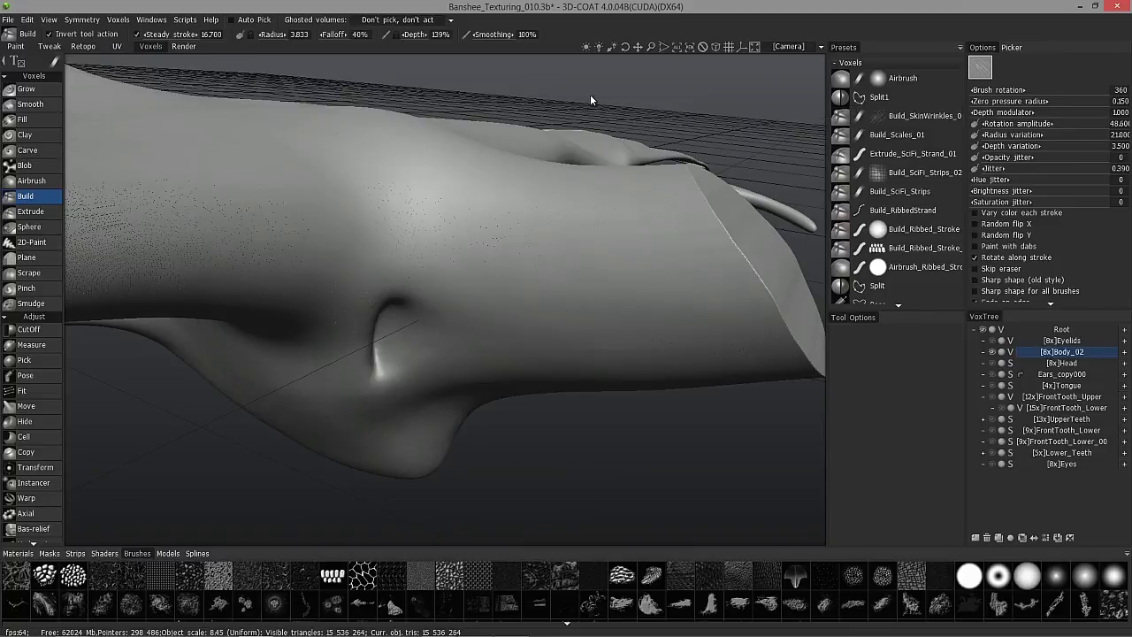
key(e)
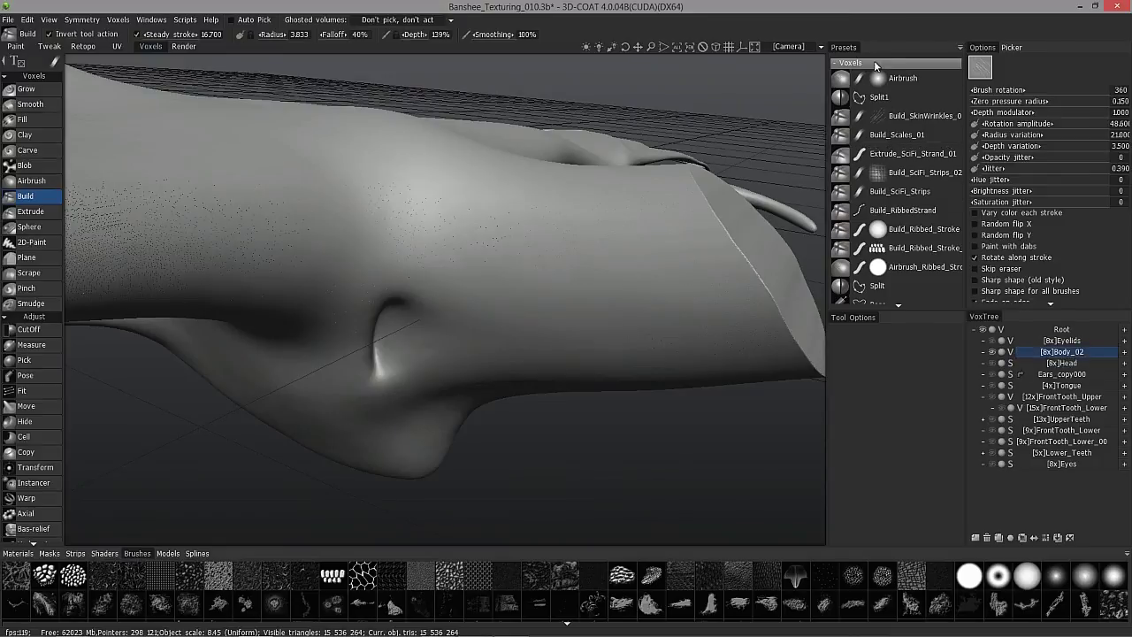
Examine the stored presets across the Voxels, Surface, Retopo and Paint groups
scroll(850, 232, down, 3)
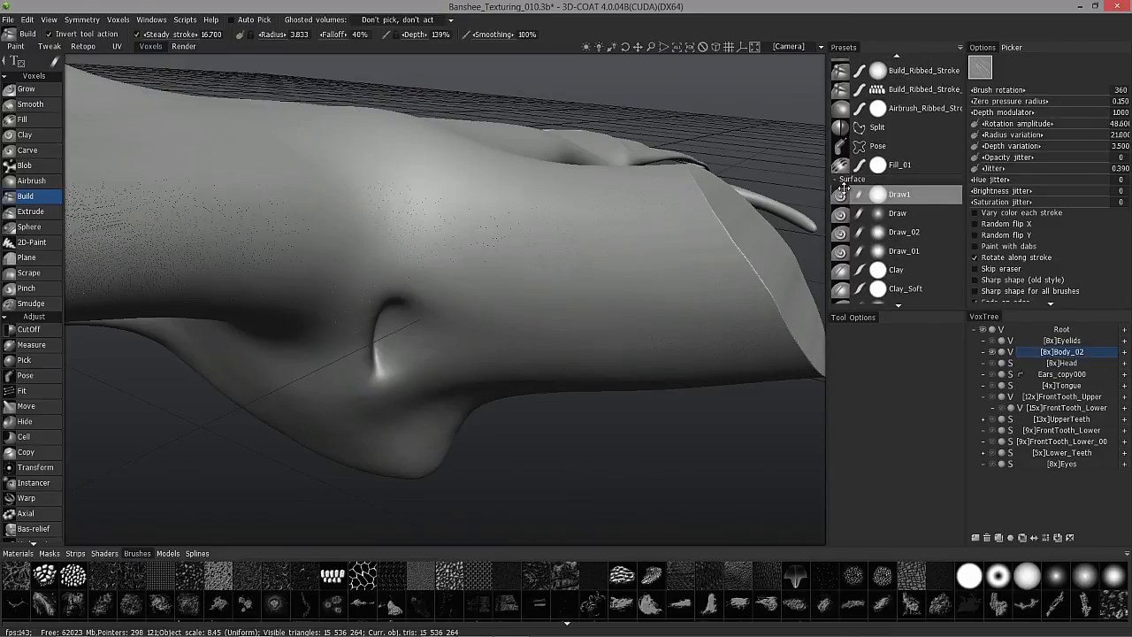
scroll(862, 159, up, 4)
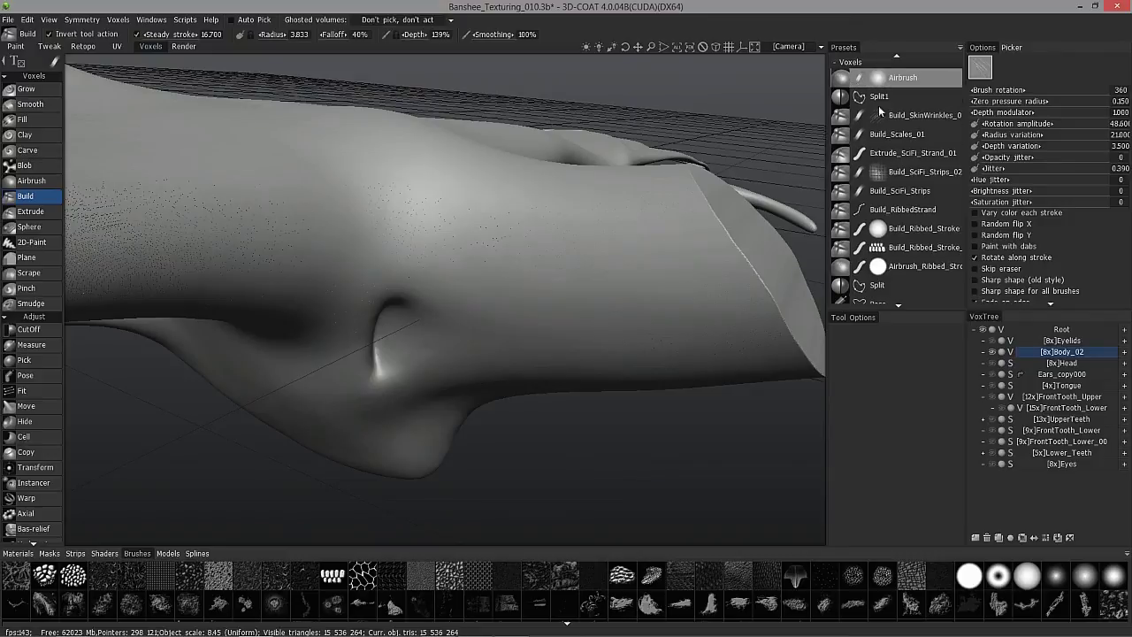
scroll(898, 252, down, 3)
scroll(905, 266, down, 6)
scroll(915, 205, down, 6)
scroll(911, 212, down, 8)
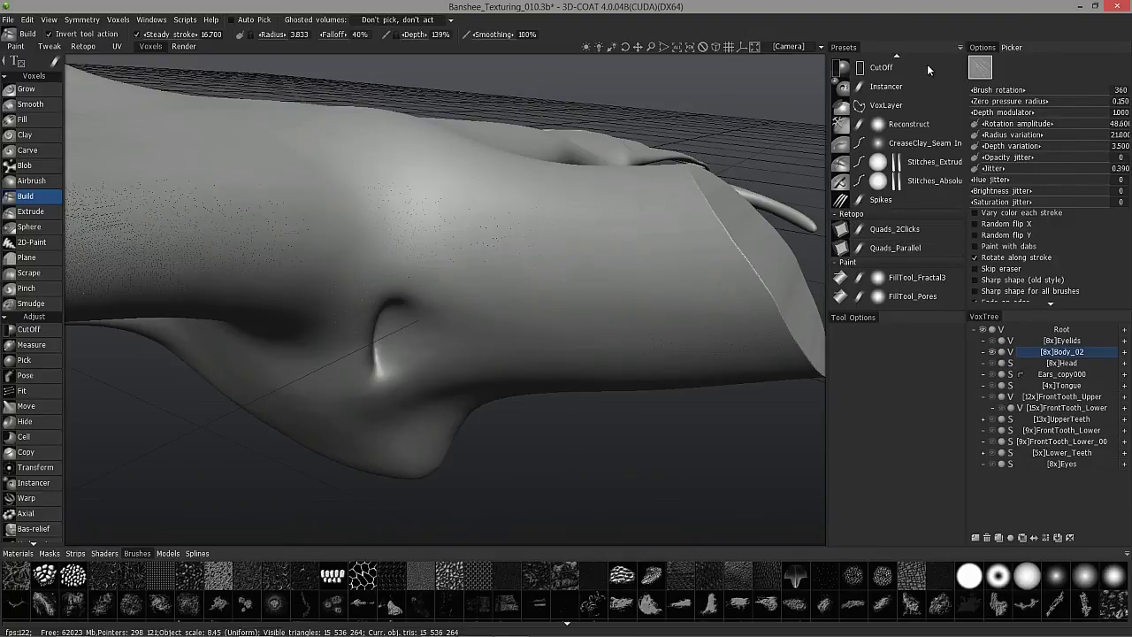
Turn off Show all presets and review the presets listed for the current voxel tools
click(961, 49)
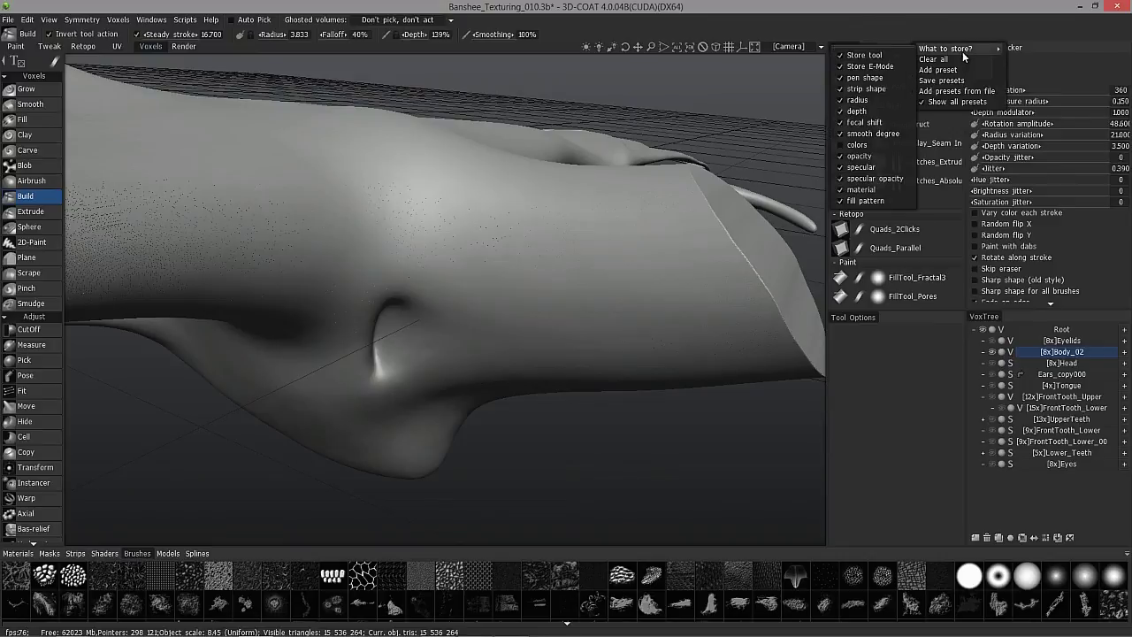
click(922, 103)
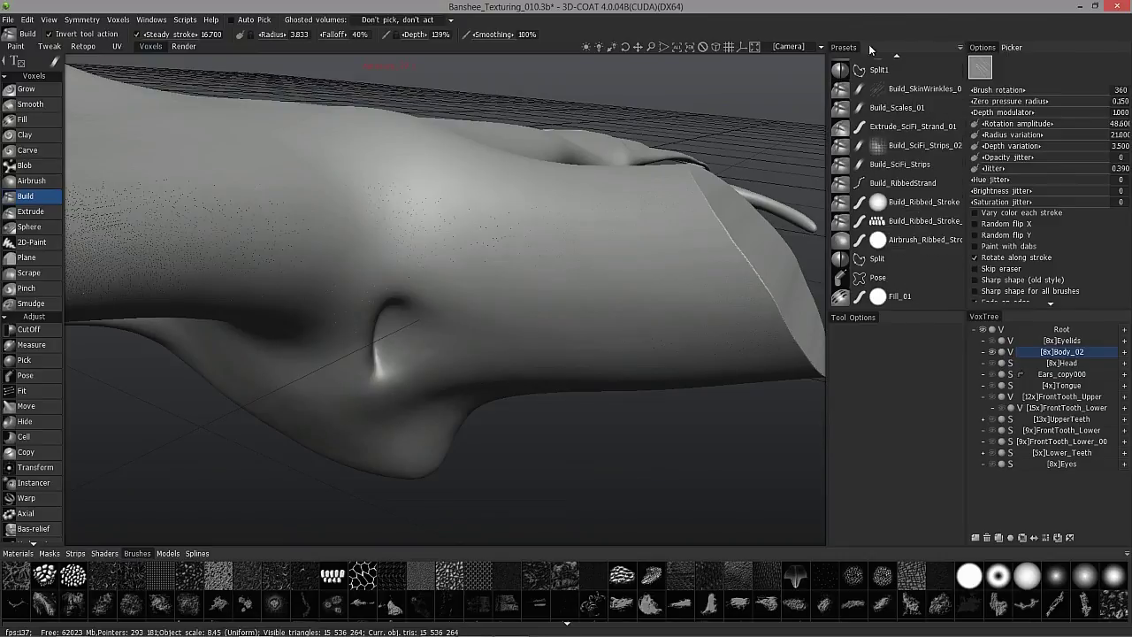
scroll(916, 216, up, 1)
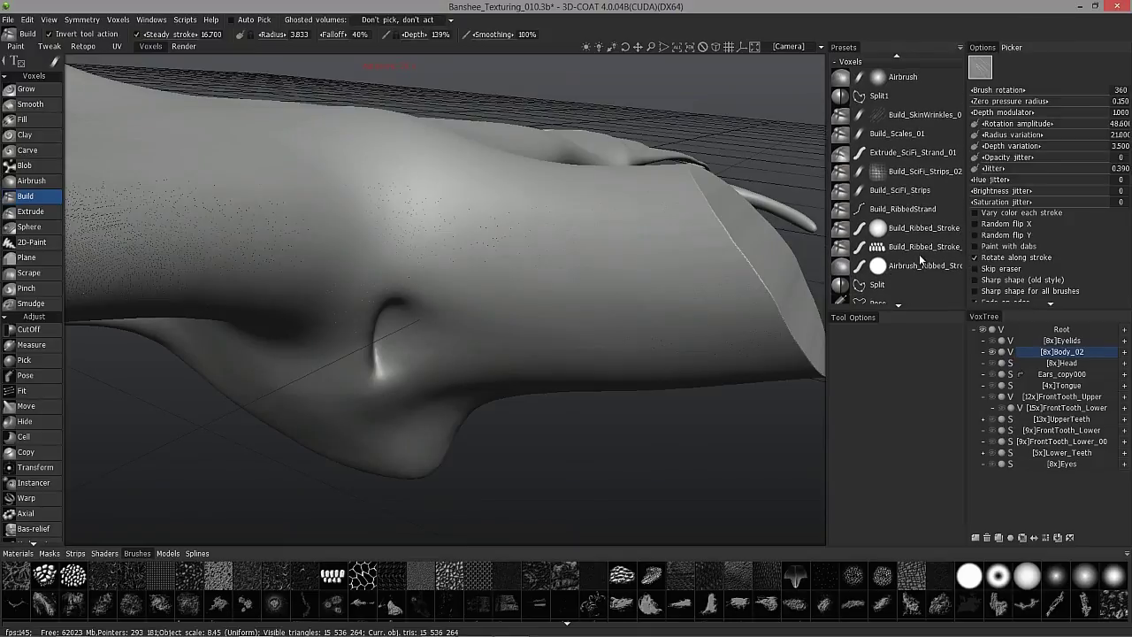
scroll(919, 254, down, 1)
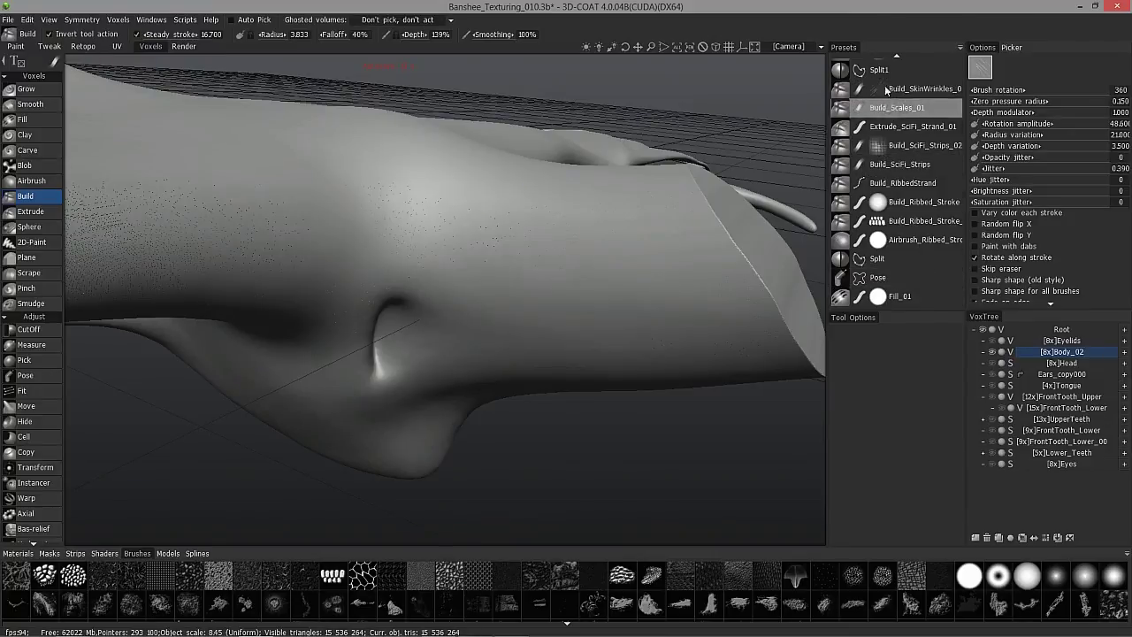
Turn Show all presets back on and review the options for storing, adding and saving presets
click(959, 48)
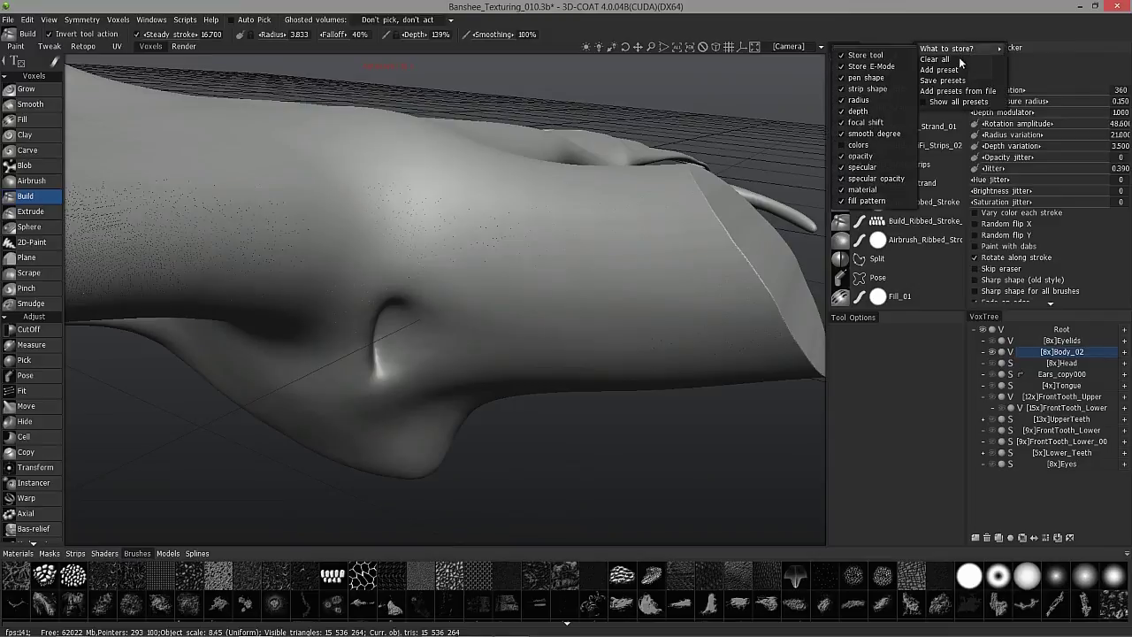
click(926, 100)
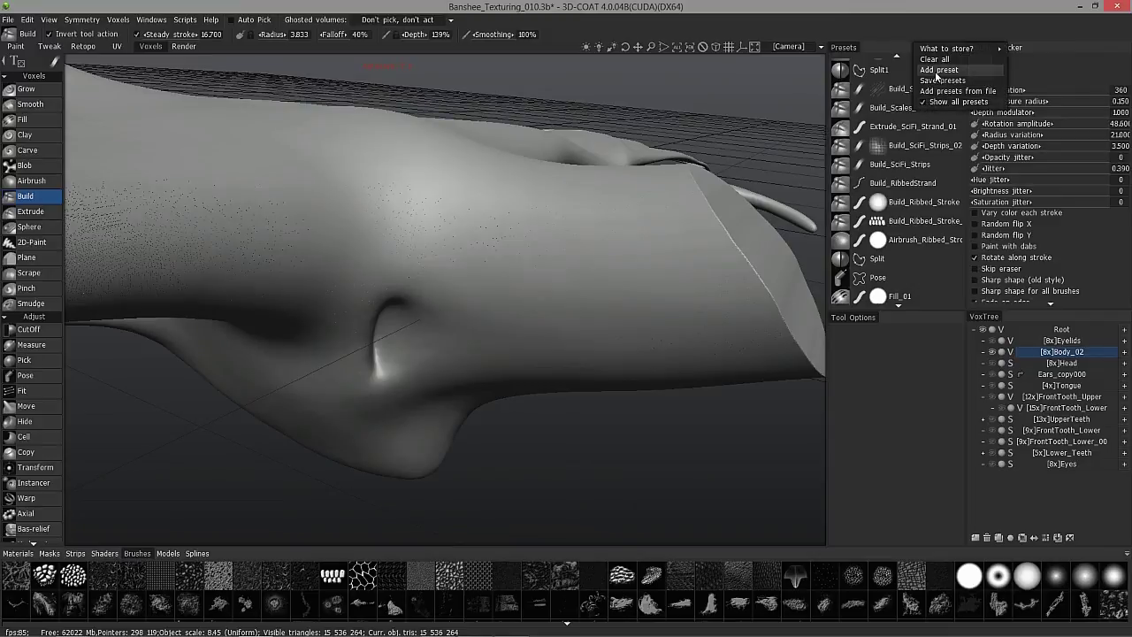
click(941, 71)
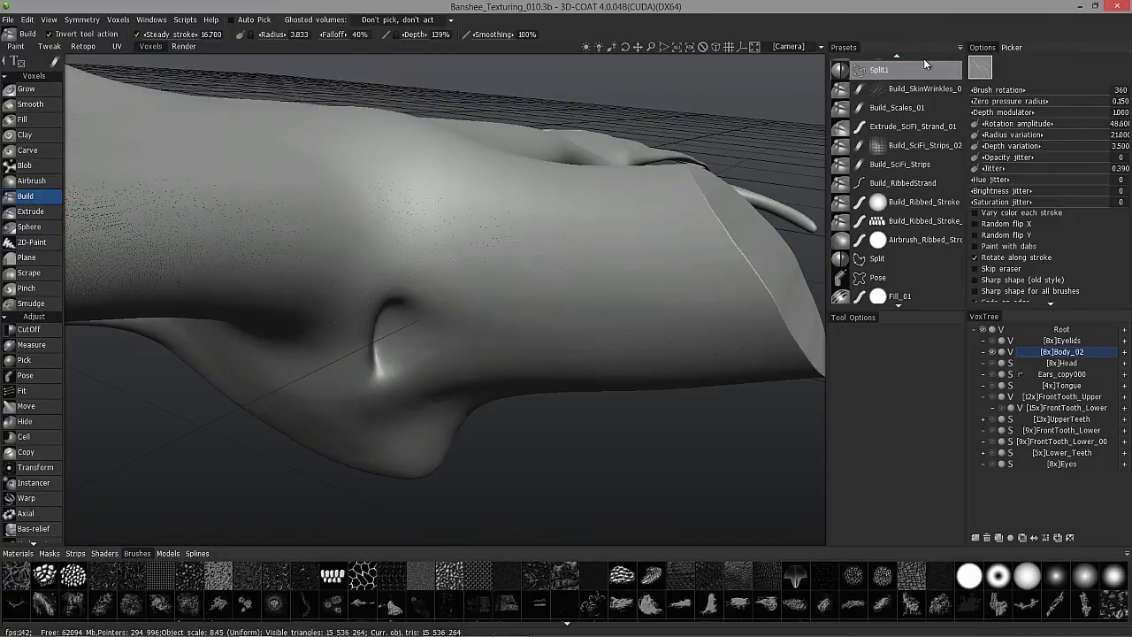
click(959, 47)
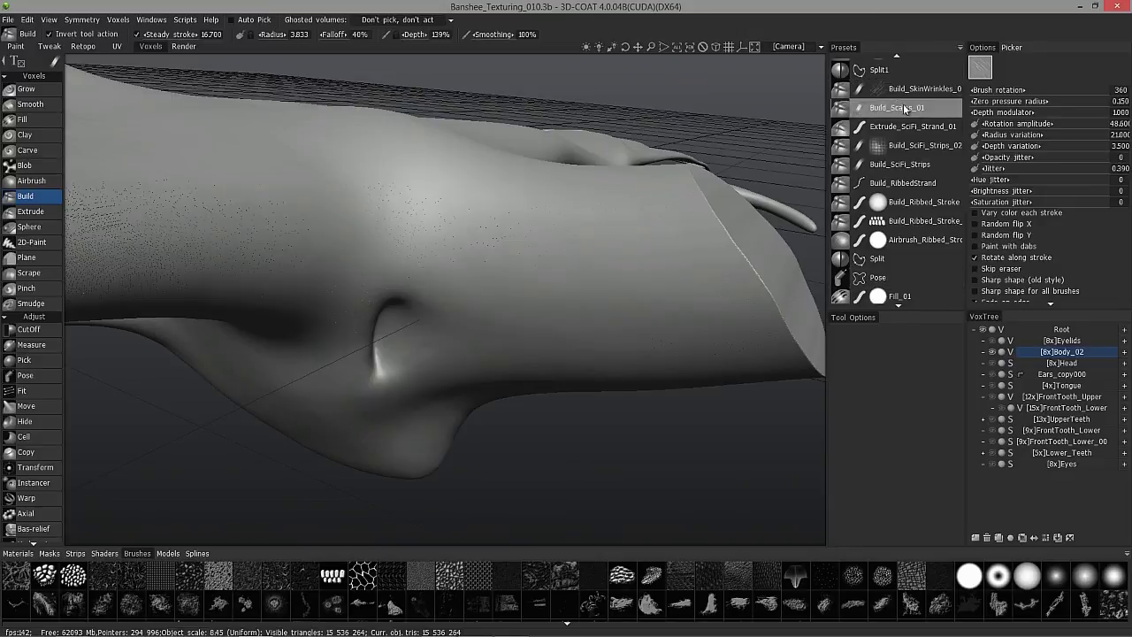
click(961, 53)
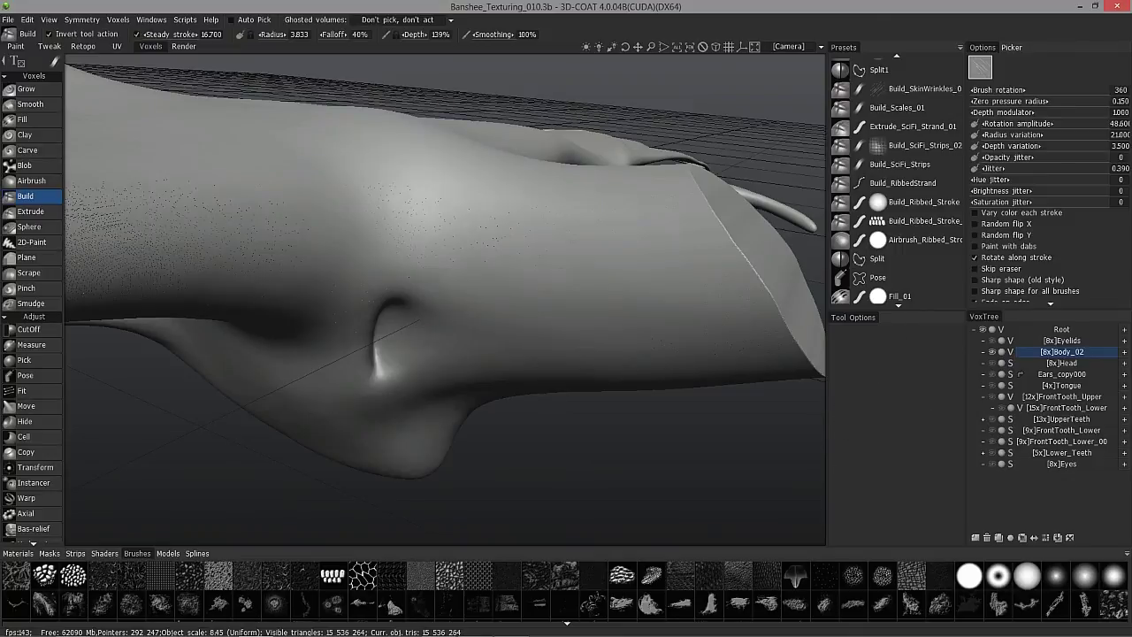
Activate the Transform tool for Body_02 and review the Reduce and Decimate proxy visualization options without changing them
click(46, 470)
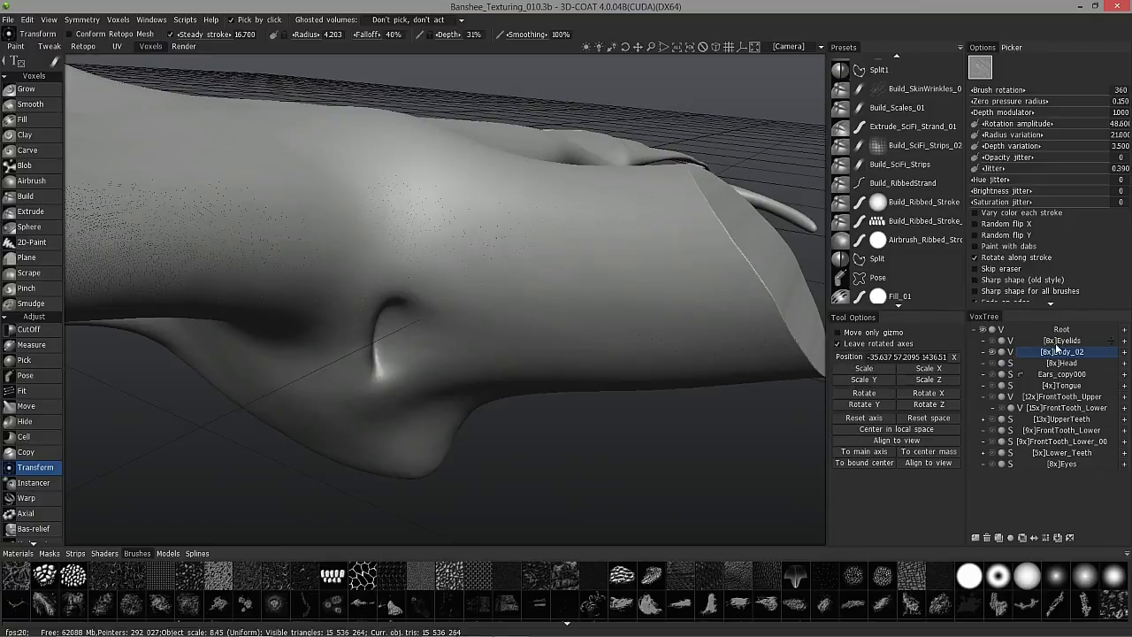
drag(1055, 466, 1057, 411)
click(119, 20)
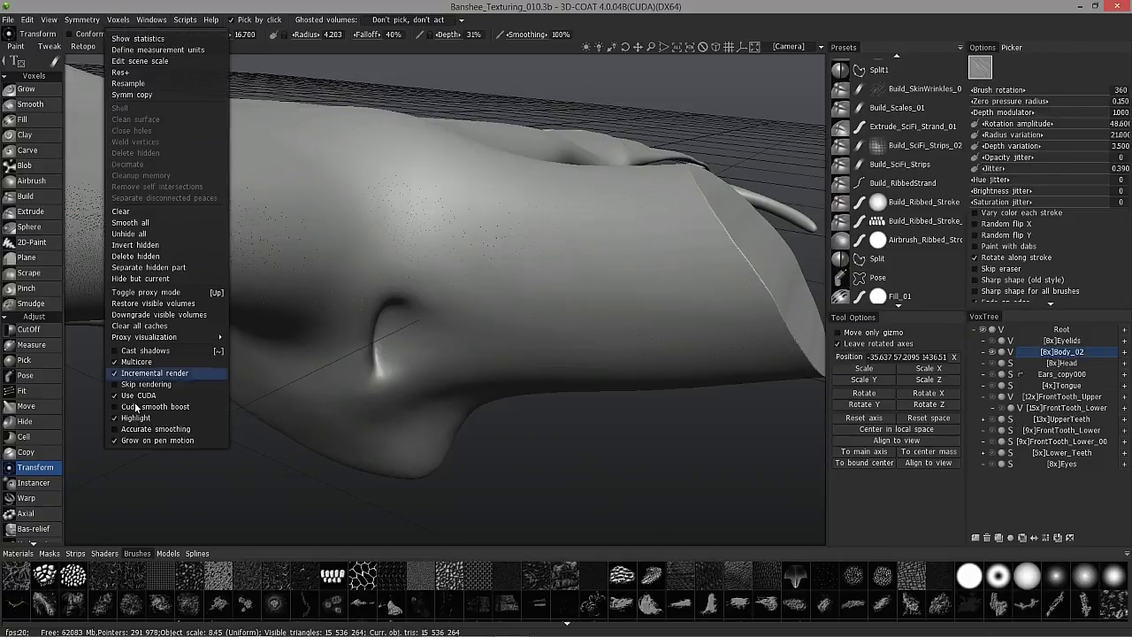
mouse_move(151, 338)
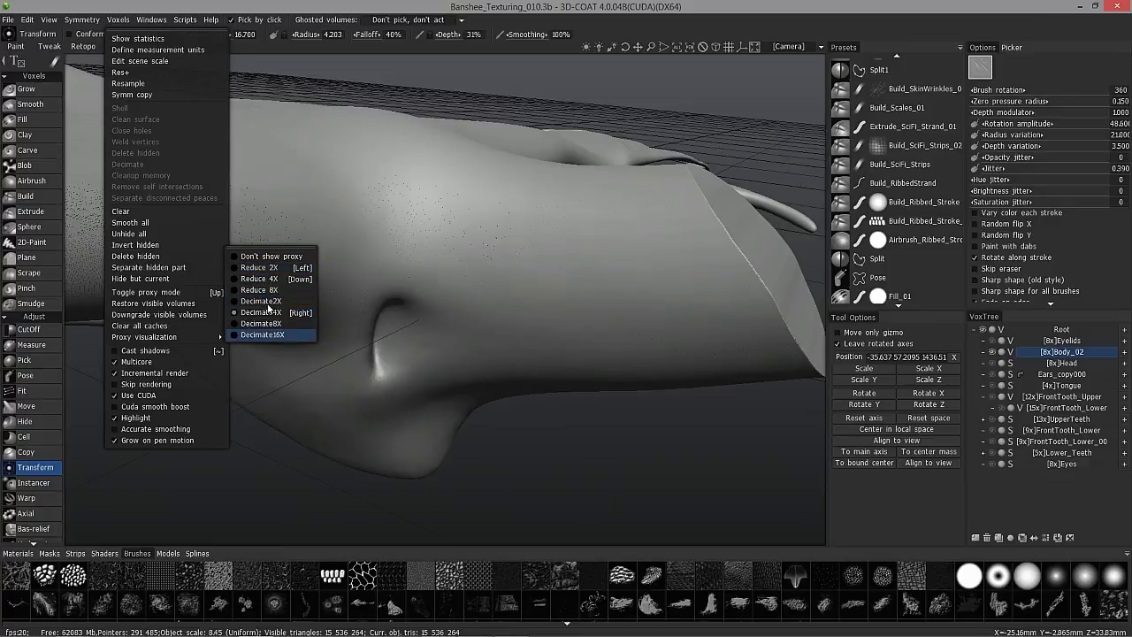
click(1070, 352)
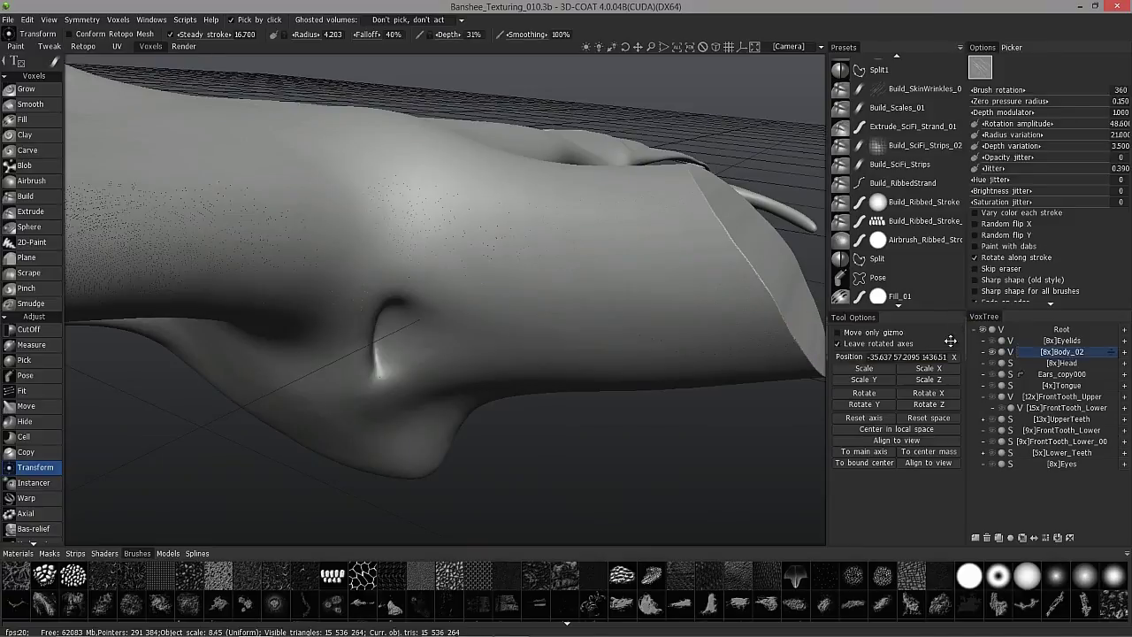
Unhide the Head alongside Body_02 and choose the soft round brush alpha for work around the eye
mouse_move(769, 233)
middle_down()
mouse_move(601, 214)
mouse_move(566, 315)
mouse_move(530, 324)
mouse_move(539, 329)
mouse_move(535, 263)
mouse_move(416, 301)
mouse_move(469, 368)
mouse_move(551, 358)
mouse_move(538, 336)
mouse_move(442, 309)
mouse_move(568, 354)
mouse_move(646, 341)
middle_up()
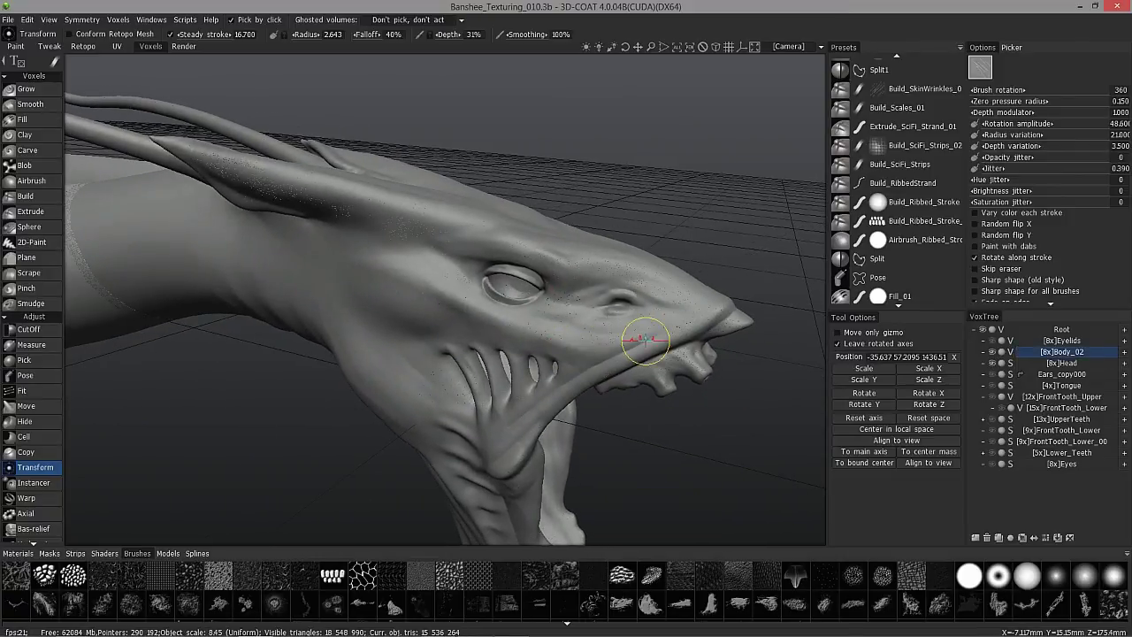
mouse_move(452, 323)
middle_down()
mouse_move(470, 324)
mouse_move(417, 260)
mouse_move(450, 324)
middle_up()
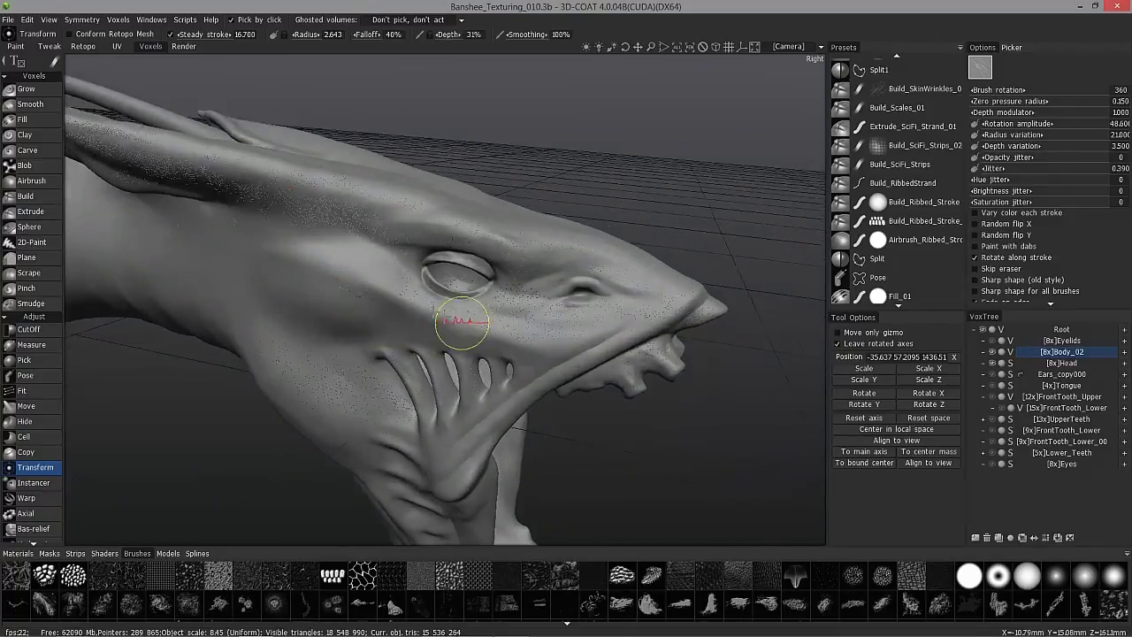
scroll(412, 309, up, 5)
scroll(412, 309, down, 3)
middle_drag(374, 366, 545, 430)
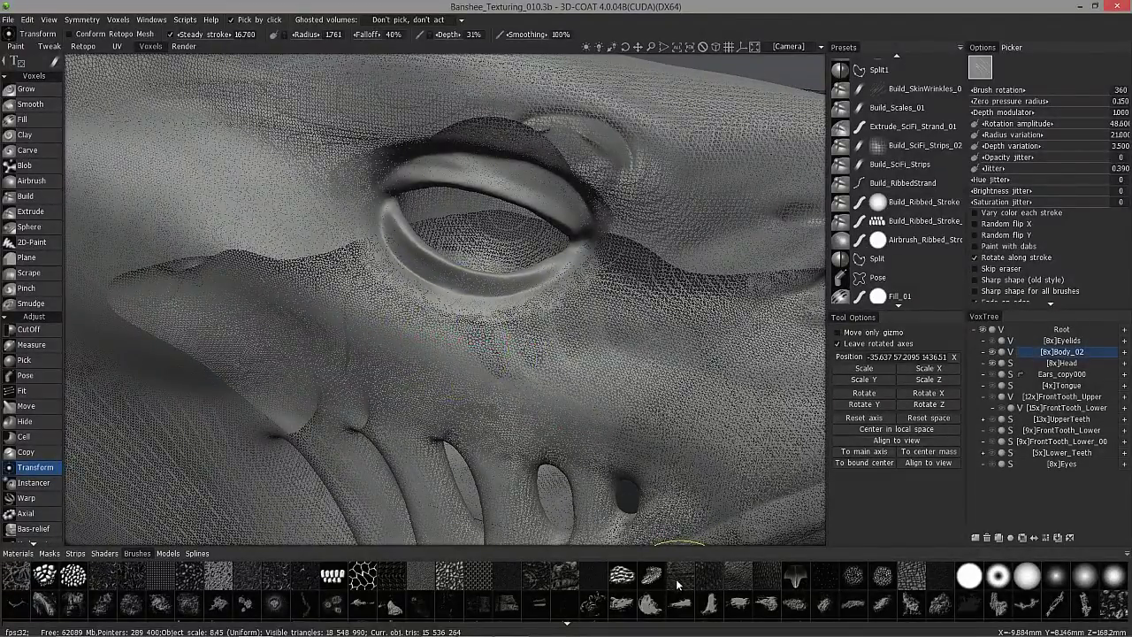
click(739, 584)
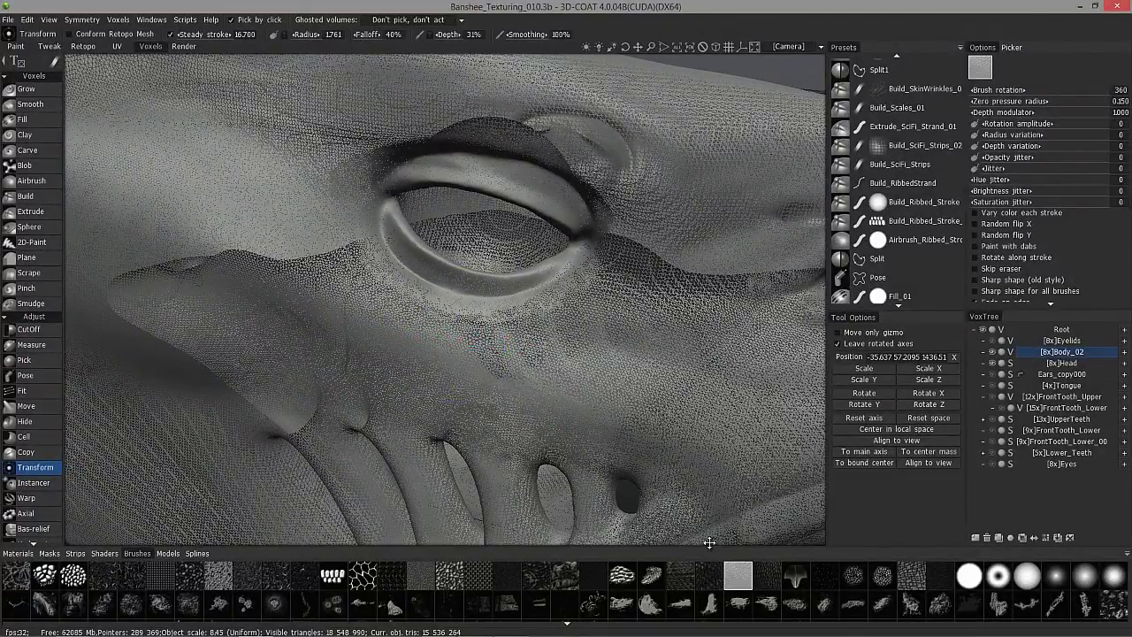
click(1106, 570)
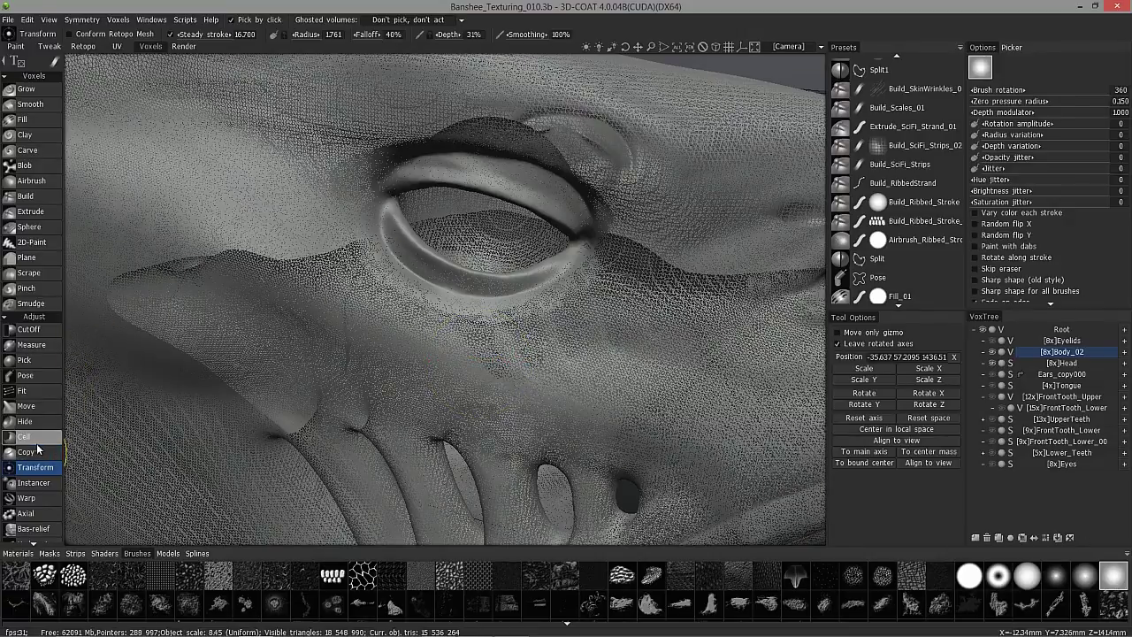
Select the Head volume and set its SHIFT action to Extra detail
click(1063, 363)
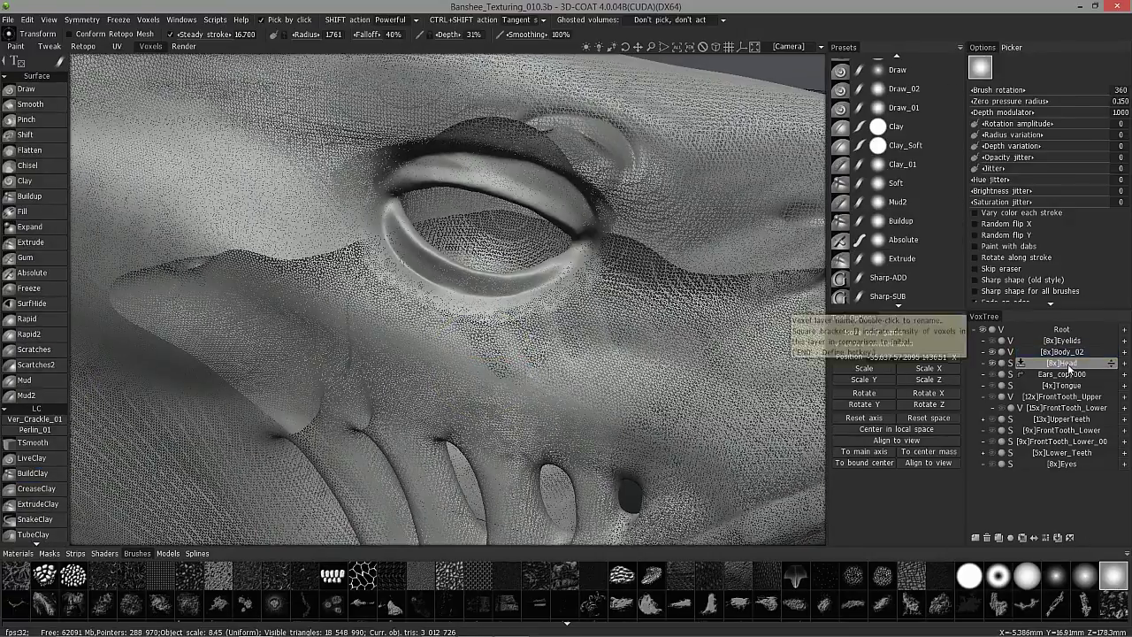
click(412, 20)
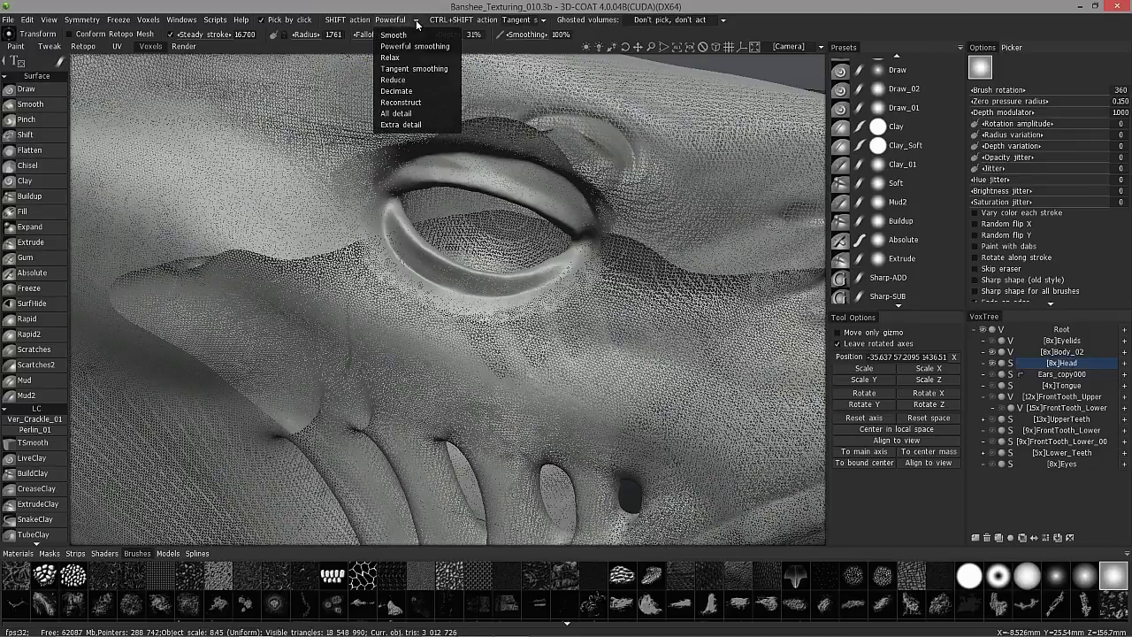
click(400, 124)
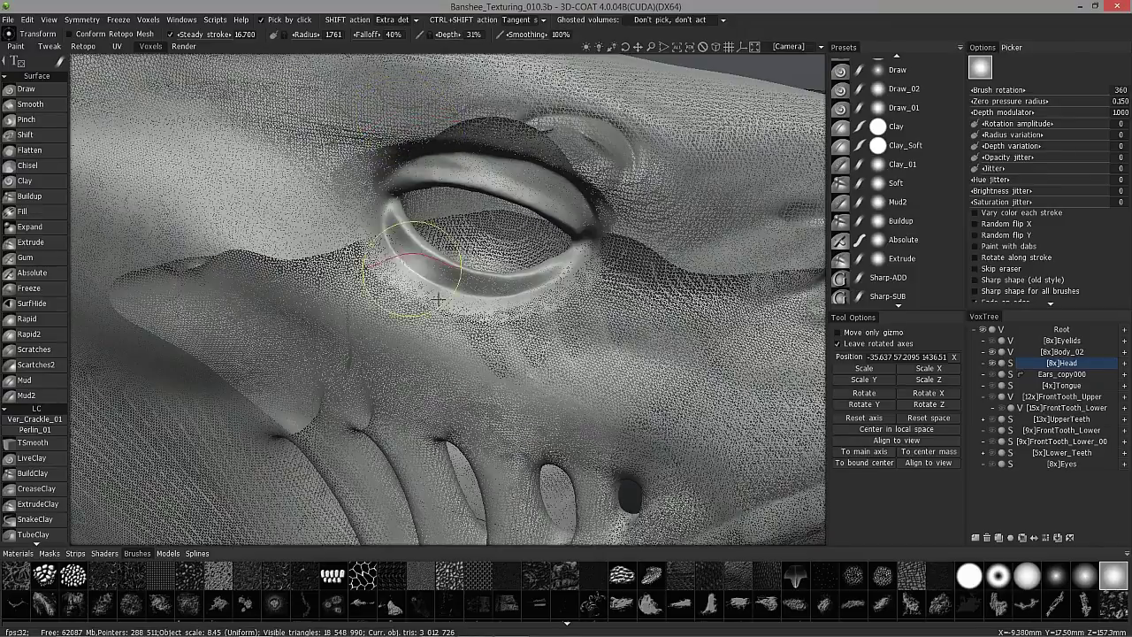
Brush Extra detail onto the Head beneath the lower eyelid with radii of 0.688 and 1.167, and turn off Steady stroke
right_drag(445, 323, 415, 324)
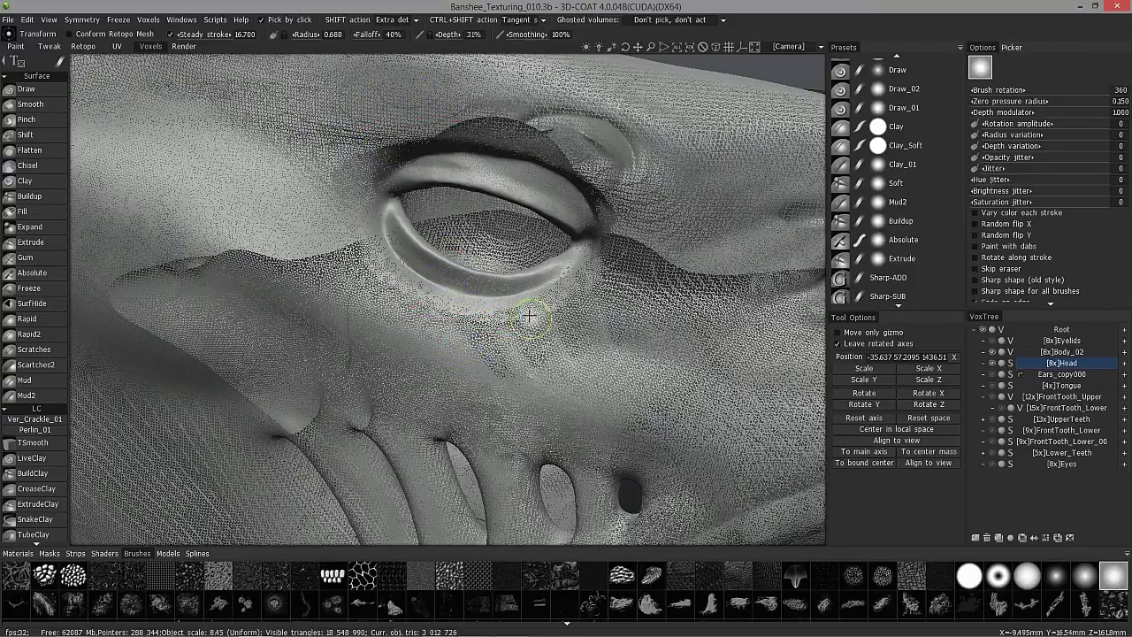
shift+drag(527, 312, 464, 315)
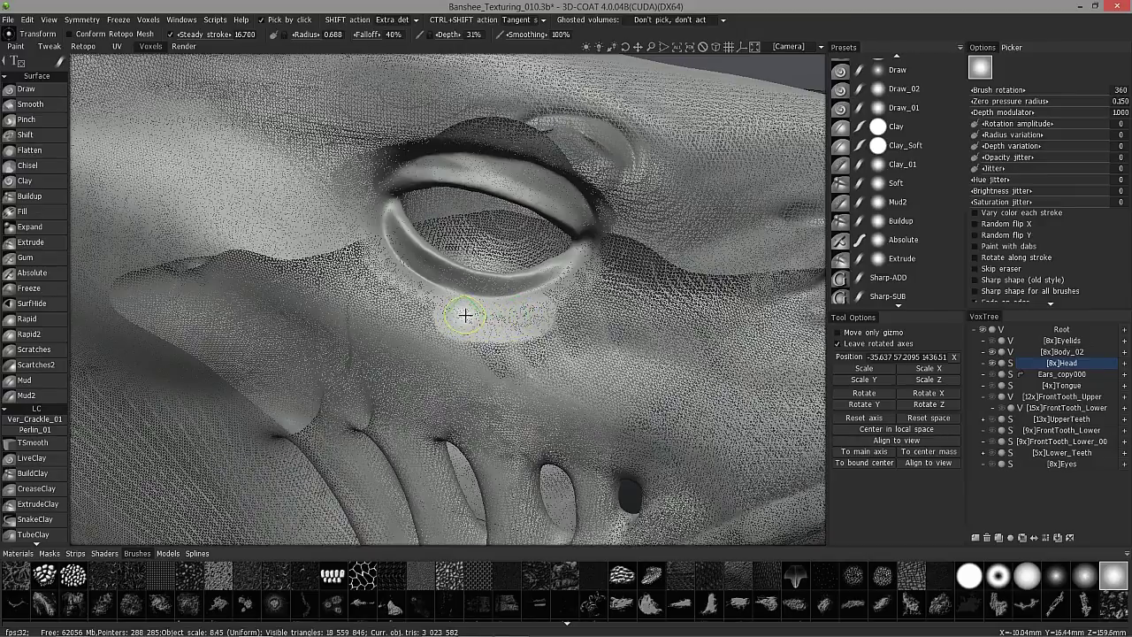
right_drag(480, 315, 571, 300)
mouse_move(570, 300)
shift+mouse_down()
mouse_move(399, 315)
mouse_move(429, 310)
mouse_move(379, 281)
mouse_move(389, 275)
mouse_move(399, 297)
shift+mouse_up()
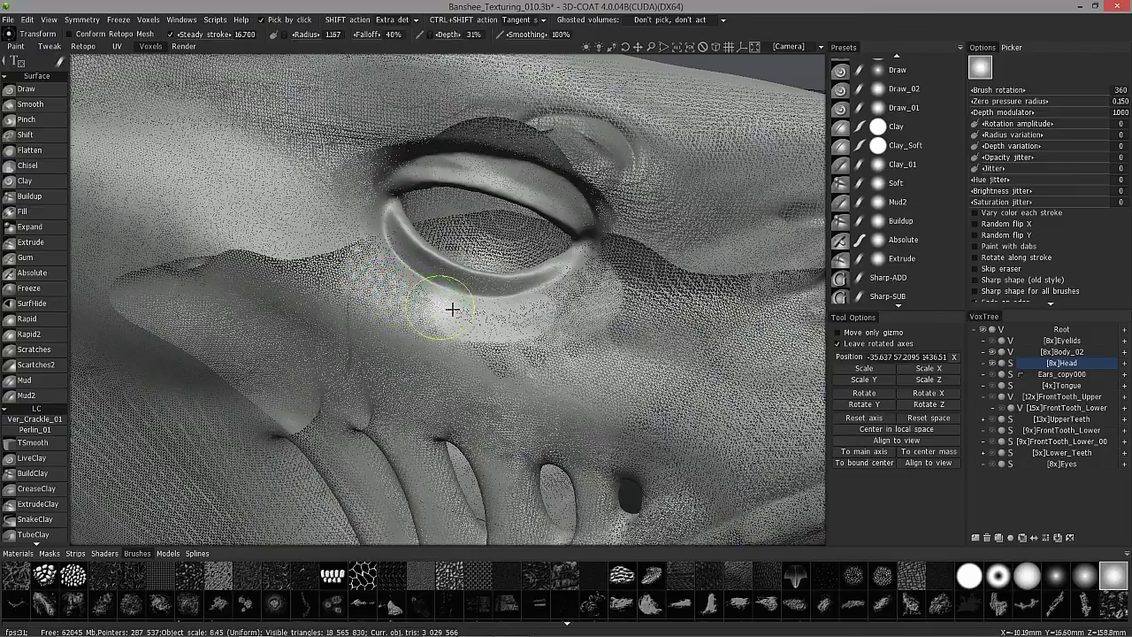
shift+drag(394, 287, 382, 279)
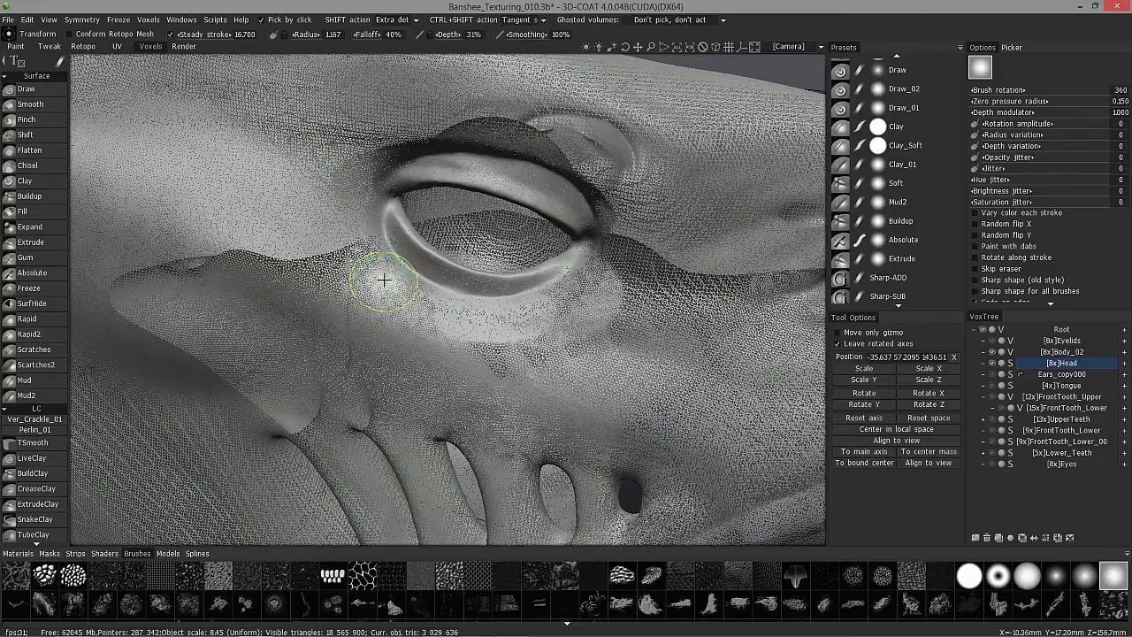
click(171, 34)
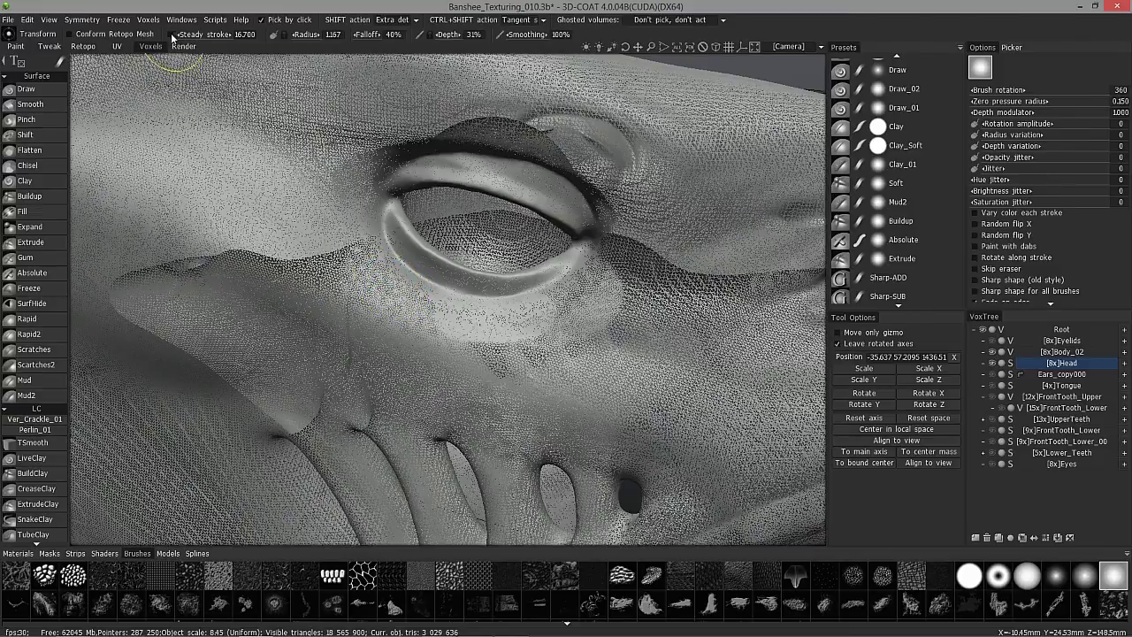
Brush Extra detail onto the Head below the eye and around both eye corners with a radius of 0.609
right_drag(425, 315, 416, 303)
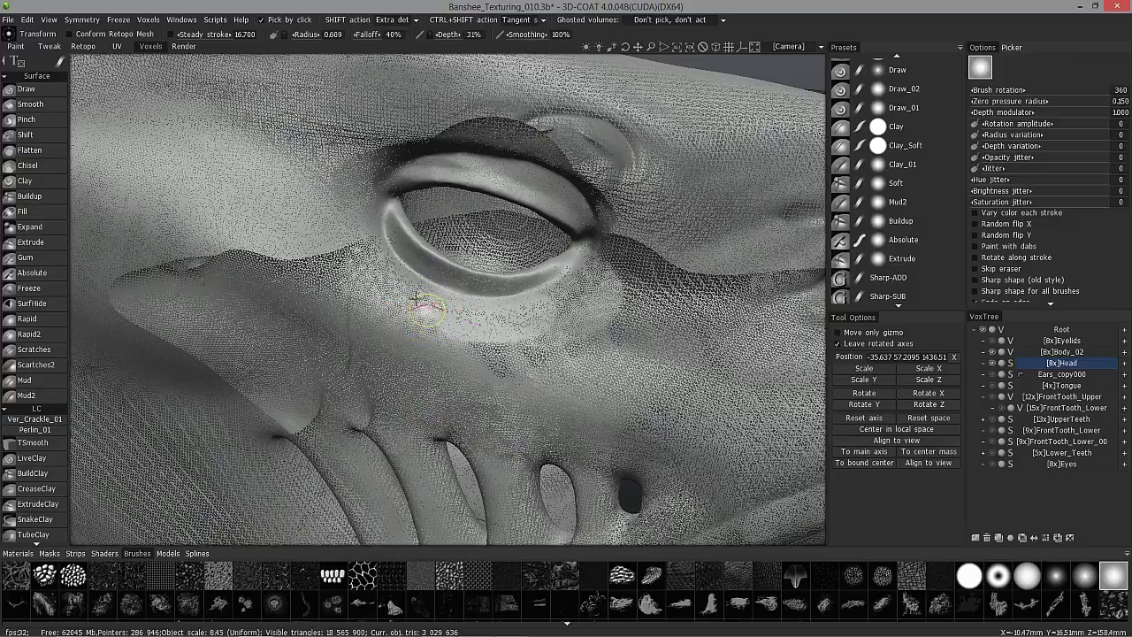
mouse_move(432, 303)
mouse_down()
mouse_move(367, 252)
mouse_move(455, 315)
mouse_move(362, 245)
mouse_move(349, 208)
mouse_move(398, 311)
mouse_move(310, 227)
mouse_move(480, 328)
mouse_move(340, 282)
mouse_up()
mouse_move(412, 332)
mouse_down()
mouse_move(575, 282)
mouse_move(532, 304)
mouse_move(610, 270)
mouse_move(523, 354)
mouse_move(619, 274)
mouse_move(594, 314)
mouse_up()
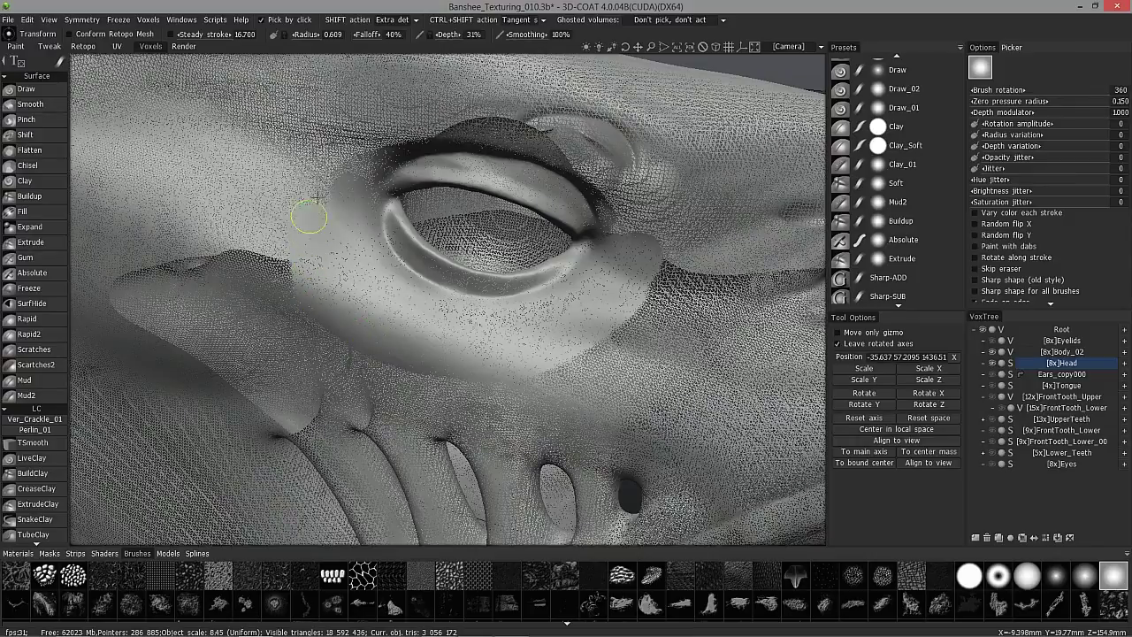
mouse_move(300, 256)
mouse_down()
mouse_move(283, 152)
mouse_move(369, 183)
mouse_up()
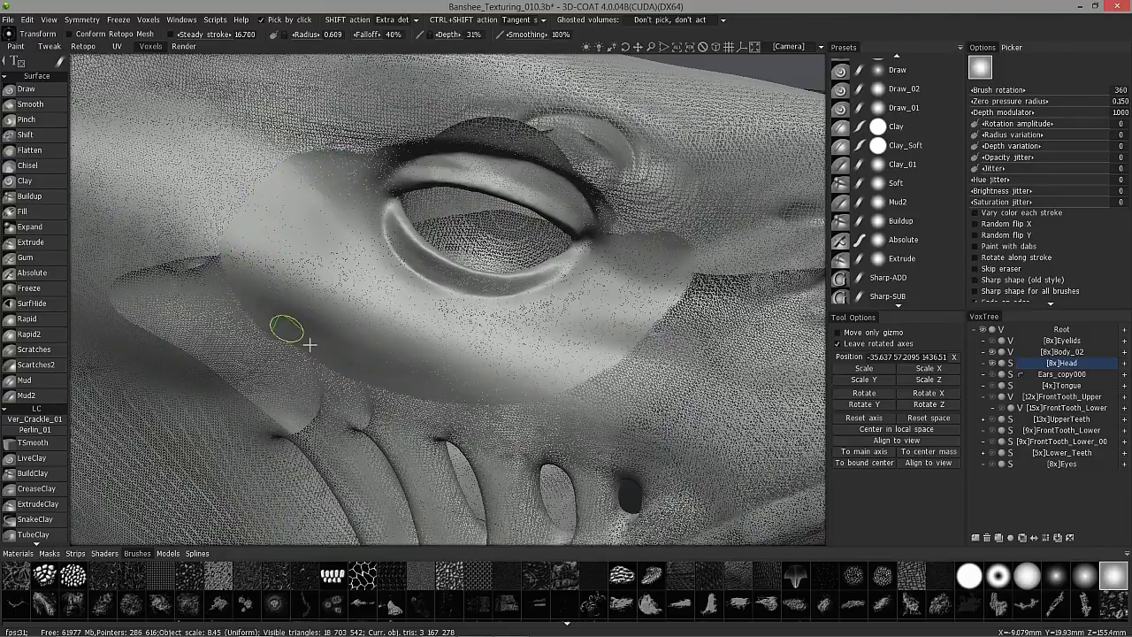
mouse_move(636, 323)
mouse_down()
mouse_move(698, 283)
mouse_move(687, 260)
mouse_move(672, 253)
mouse_move(560, 288)
mouse_move(531, 320)
mouse_move(493, 332)
mouse_up()
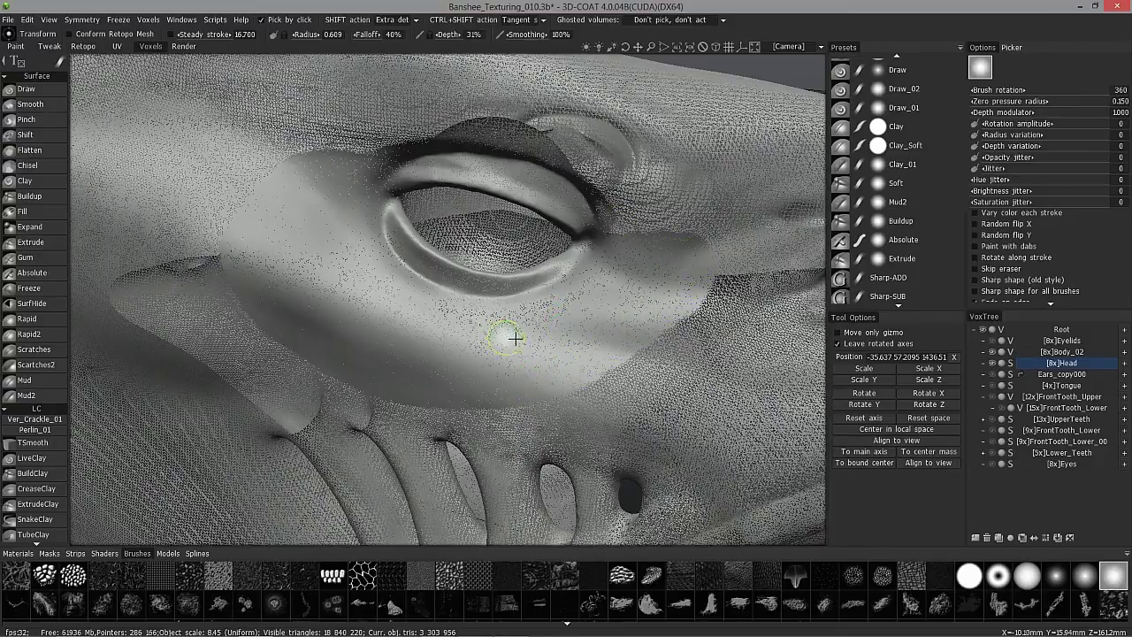
alt+drag(473, 294, 493, 333)
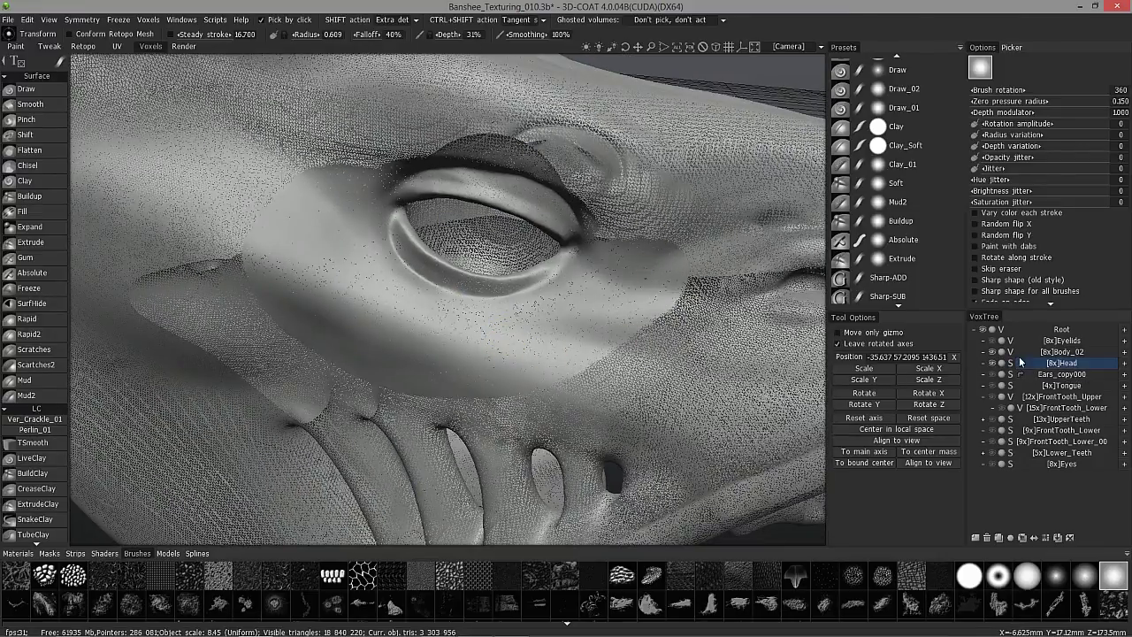
click(1058, 364)
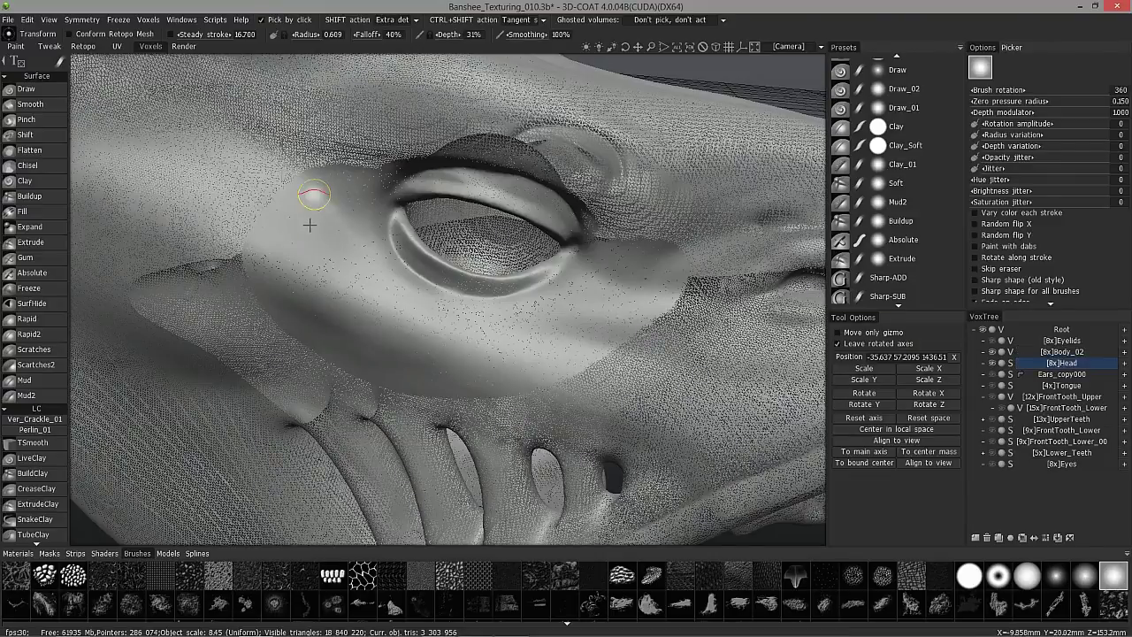
Hide the wireframe and sculpt cracked skin texture beneath the lower eyelid using the Gum brush with the fine cracked-skin alpha
mouse_move(319, 233)
middle_down()
mouse_move(323, 245)
mouse_move(427, 219)
mouse_move(433, 343)
mouse_move(451, 380)
mouse_move(381, 363)
mouse_move(160, 375)
middle_up()
scroll(53, 194, down, 4)
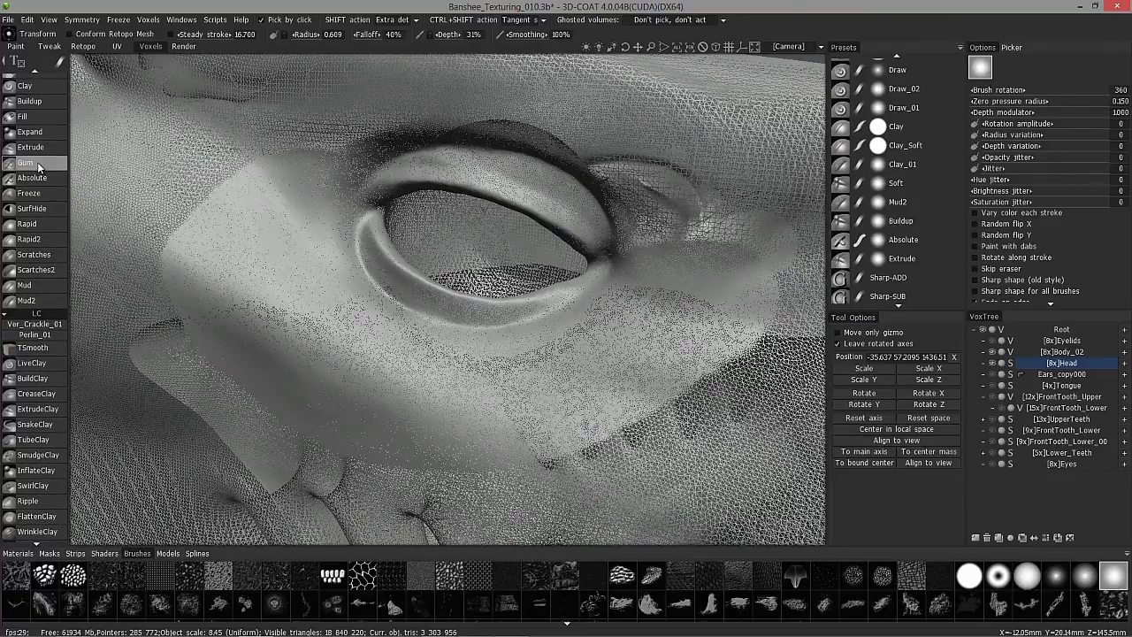
click(39, 164)
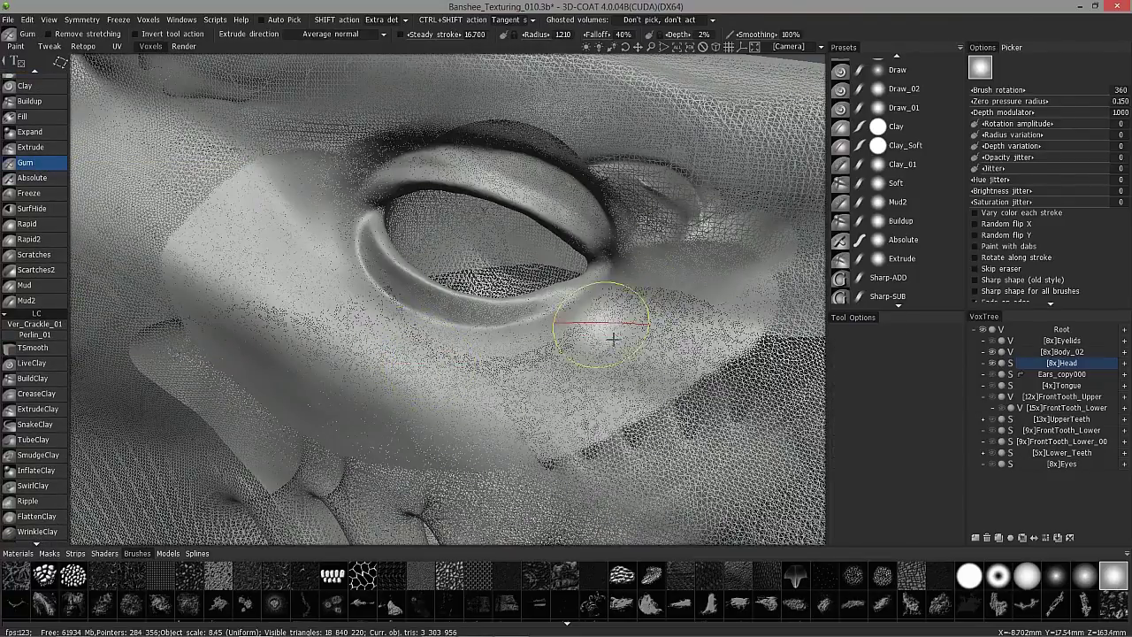
mouse_move(575, 342)
alt+mouse_down()
mouse_move(477, 358)
mouse_move(405, 392)
alt+mouse_up()
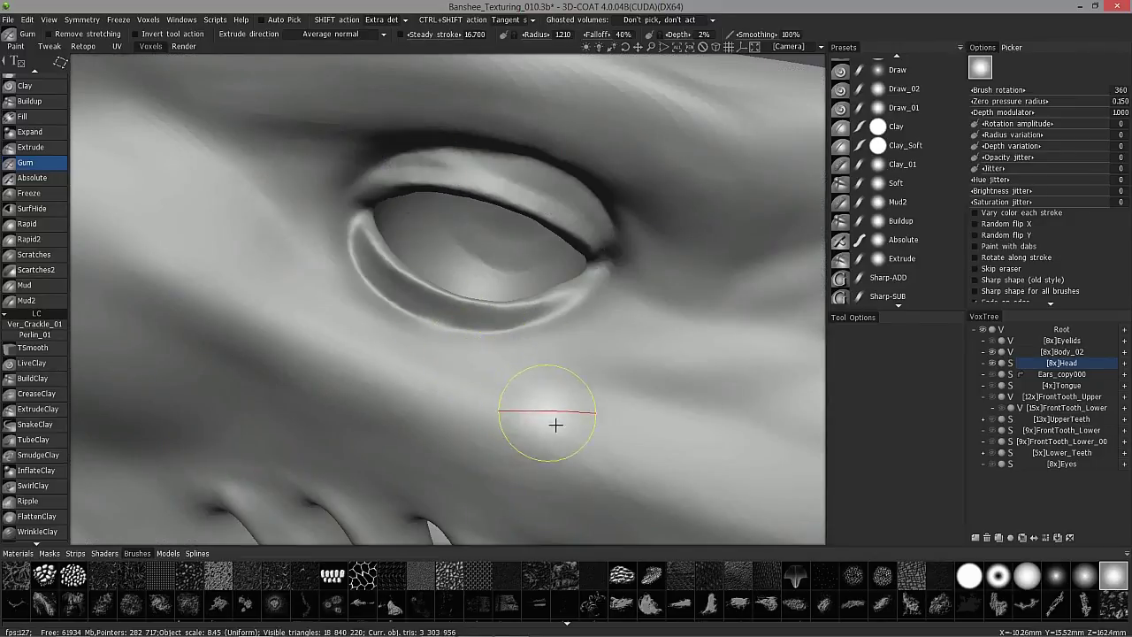
click(743, 582)
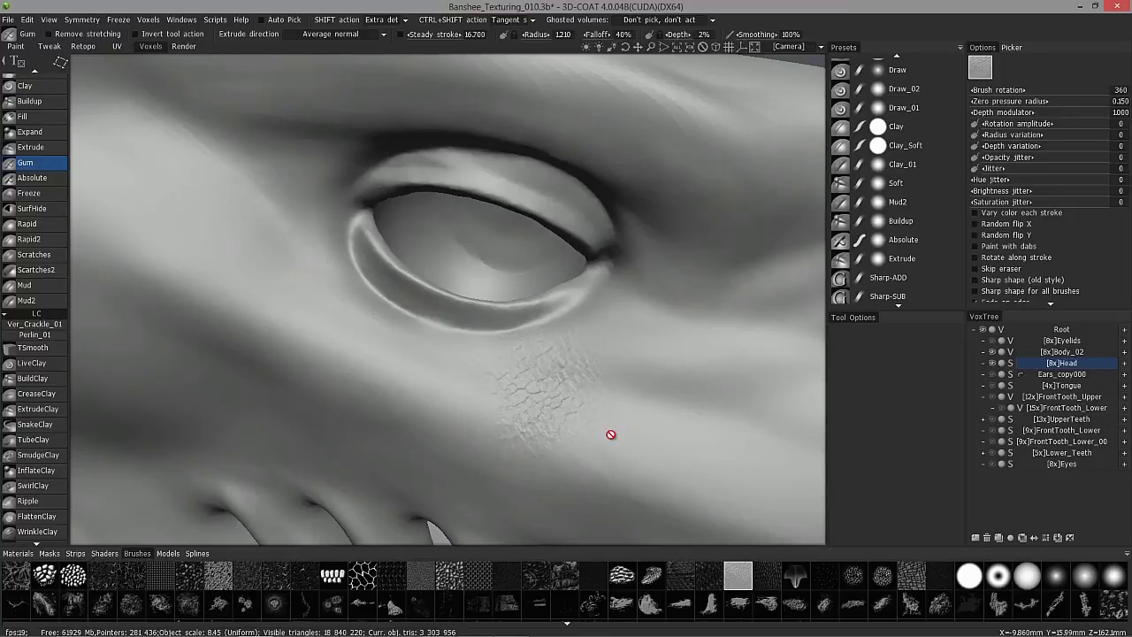
drag(601, 460, 645, 425)
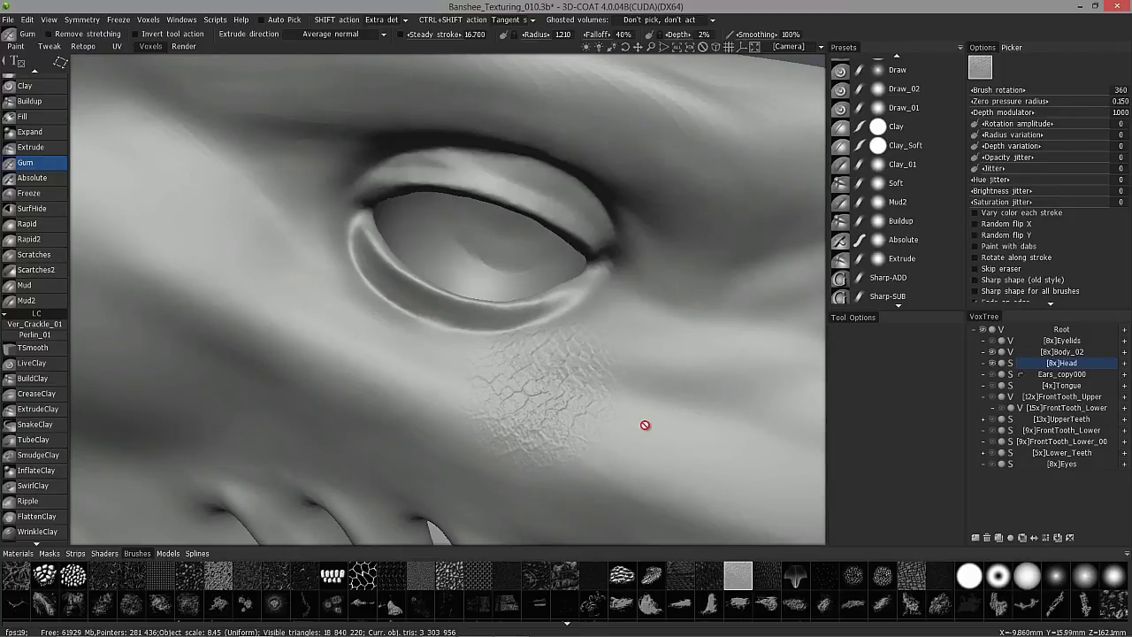